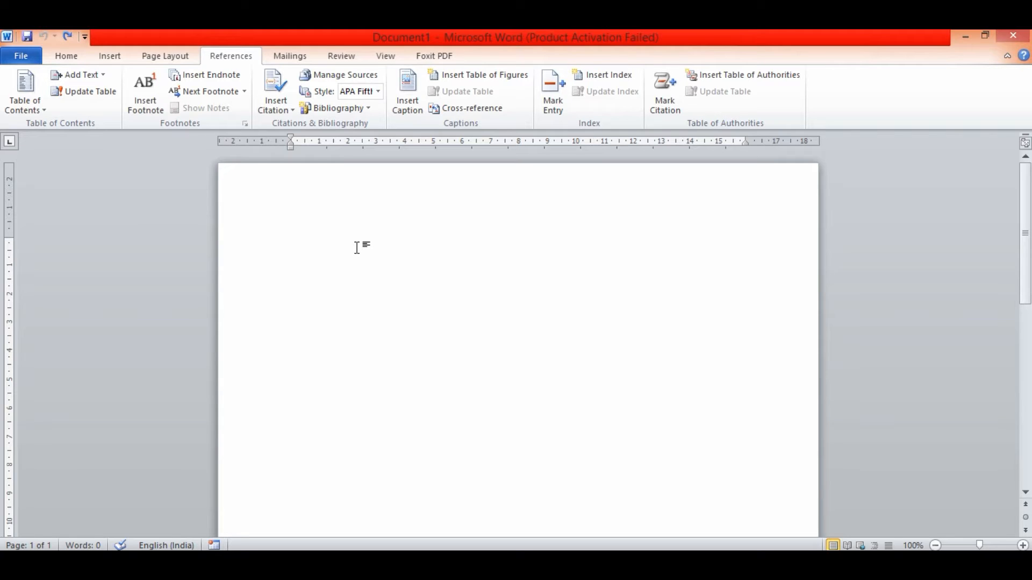
Generate placeholder text with =rand() in the blank document and insert a page break after the first paragraph
text(=rand())
key(Return)
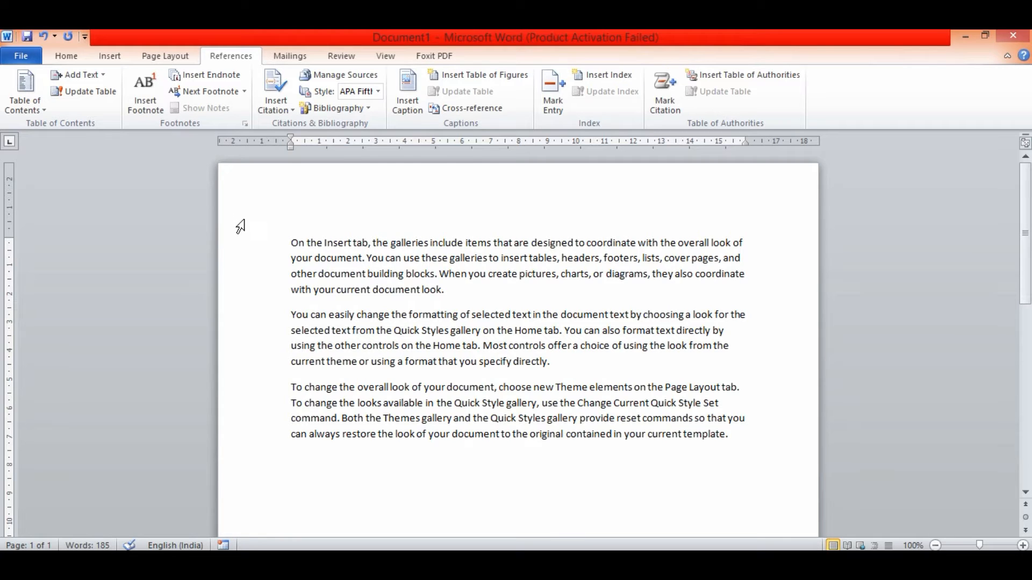
click(452, 294)
key(ctrl+Return)
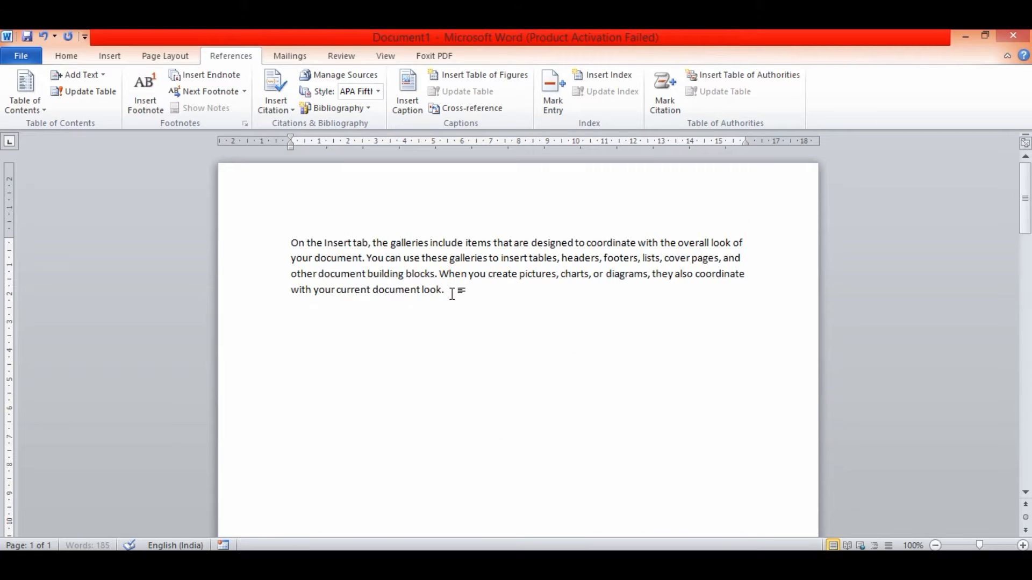
scroll(428, 339, up, 3)
scroll(426, 335, up, 5)
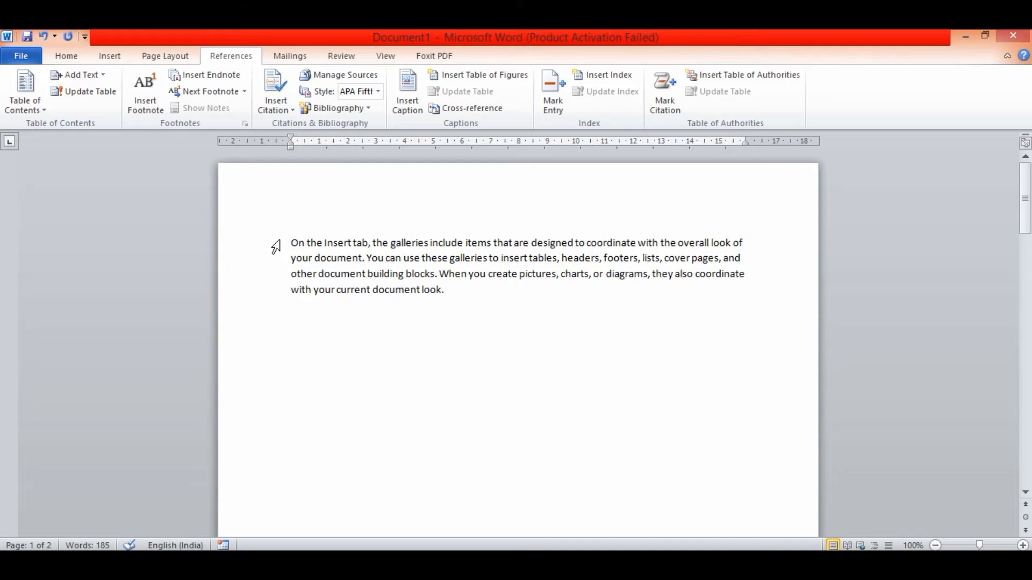
Generate more =rand() placeholder text below the first page's paragraph and add a blank line above that paragraph
click(463, 290)
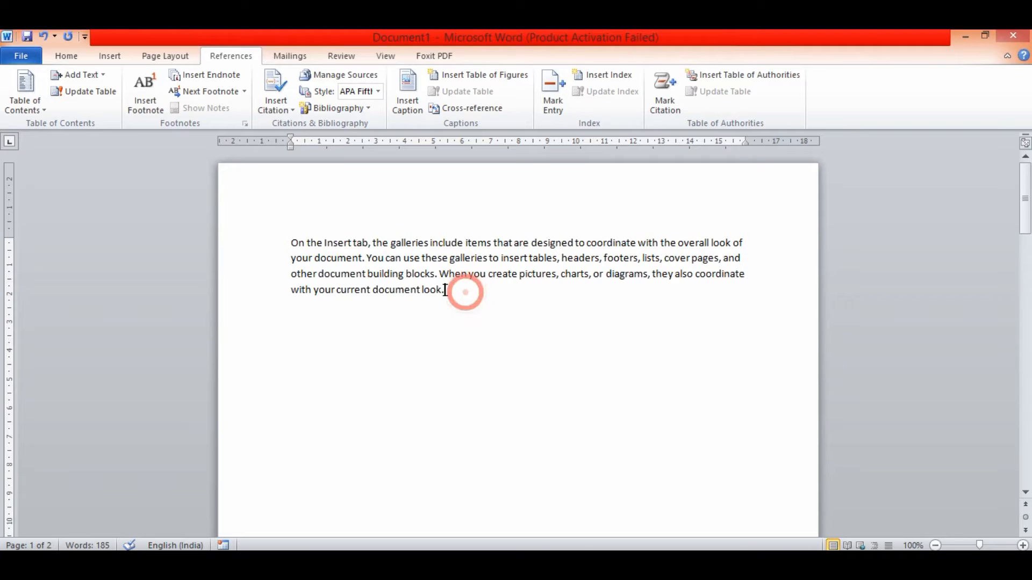
key(Return)
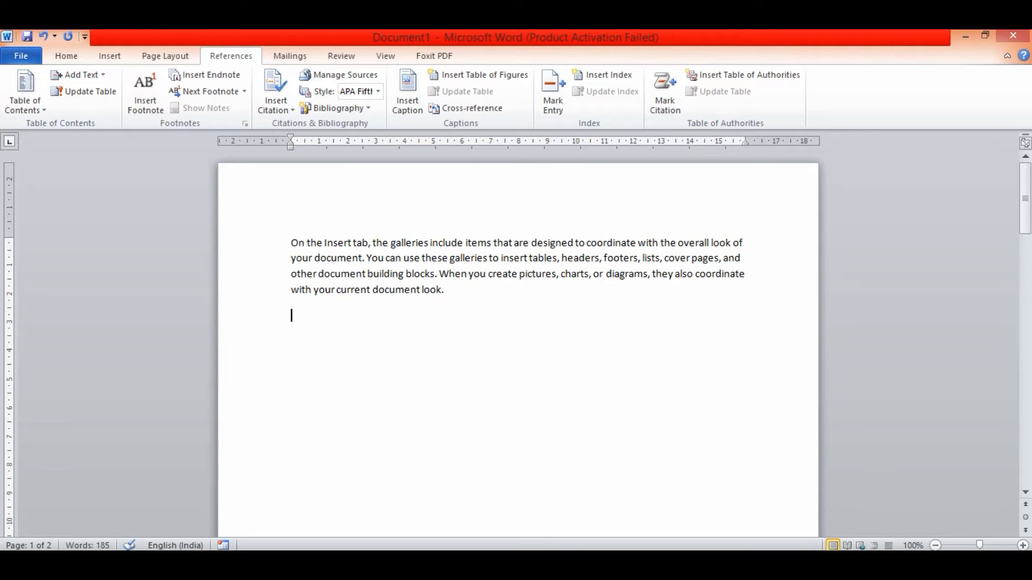
text(=rand())
key(Return)
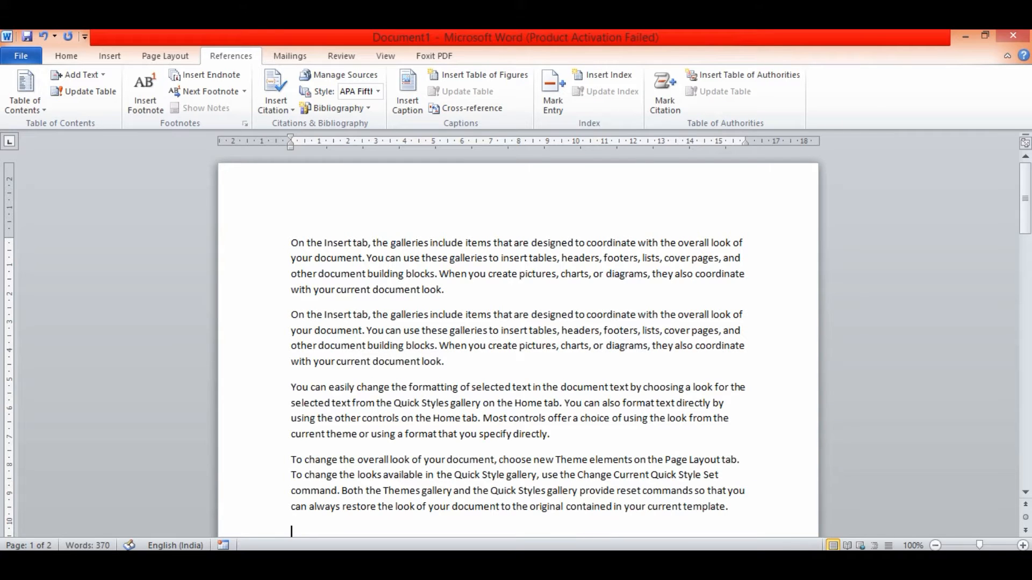
click(291, 244)
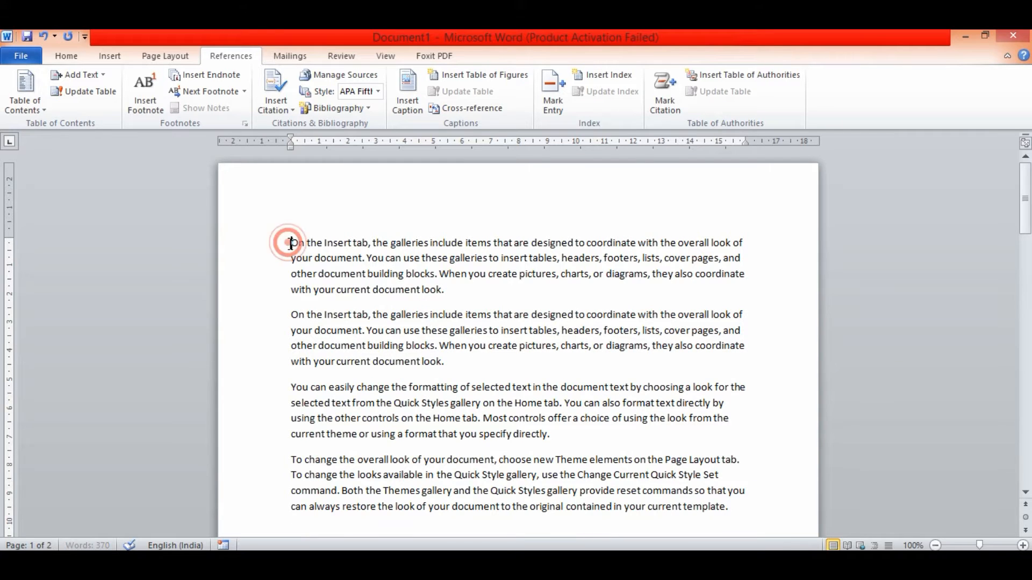
key(Return)
Merge the two paragraphs on page 2 into one and generate more =rand() placeholder text below it
scroll(359, 249, down, 3)
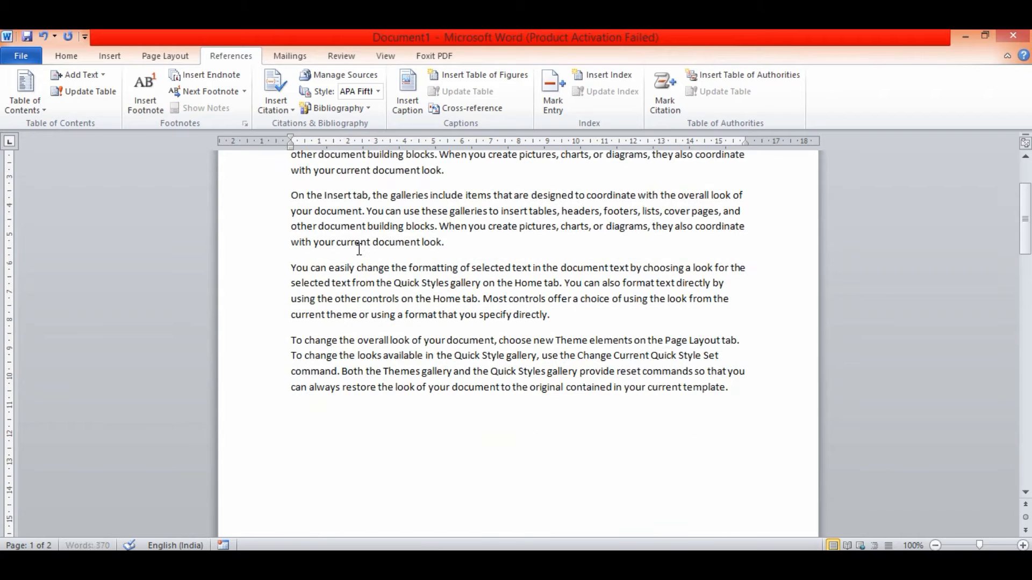
scroll(355, 323, up, 3)
scroll(356, 328, down, 6)
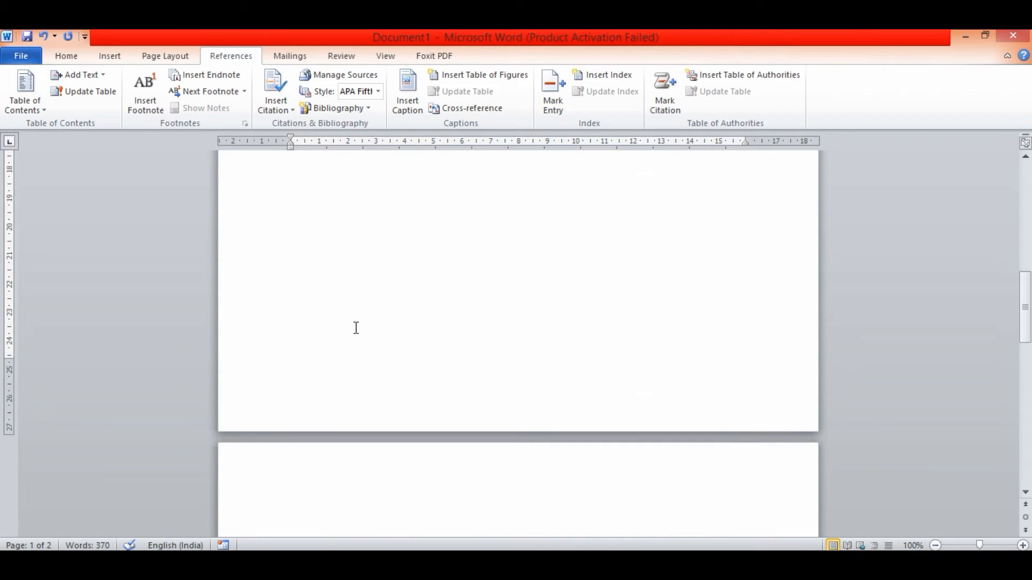
scroll(355, 328, down, 5)
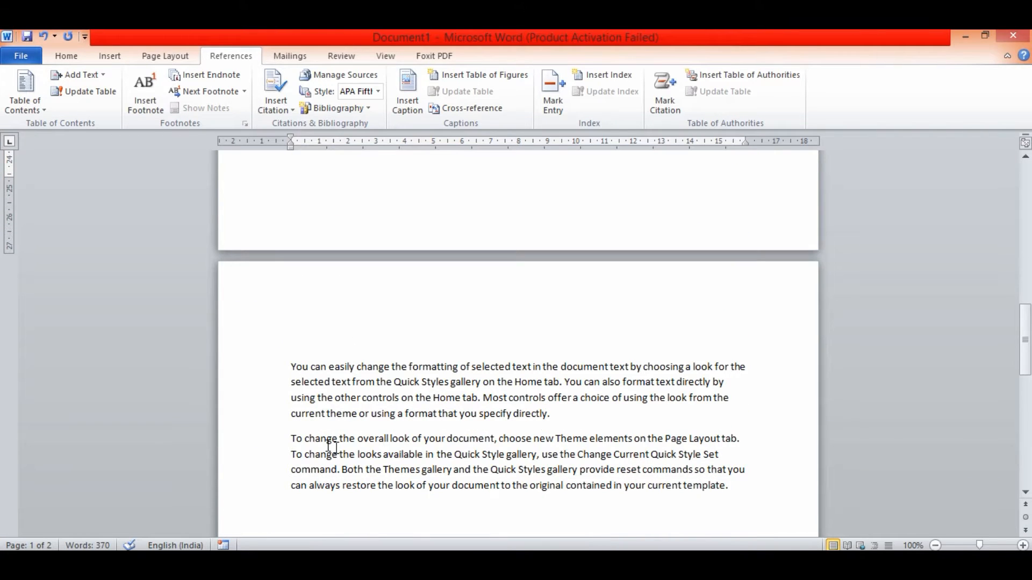
click(285, 439)
key(BackSpace)
click(581, 476)
key(Return)
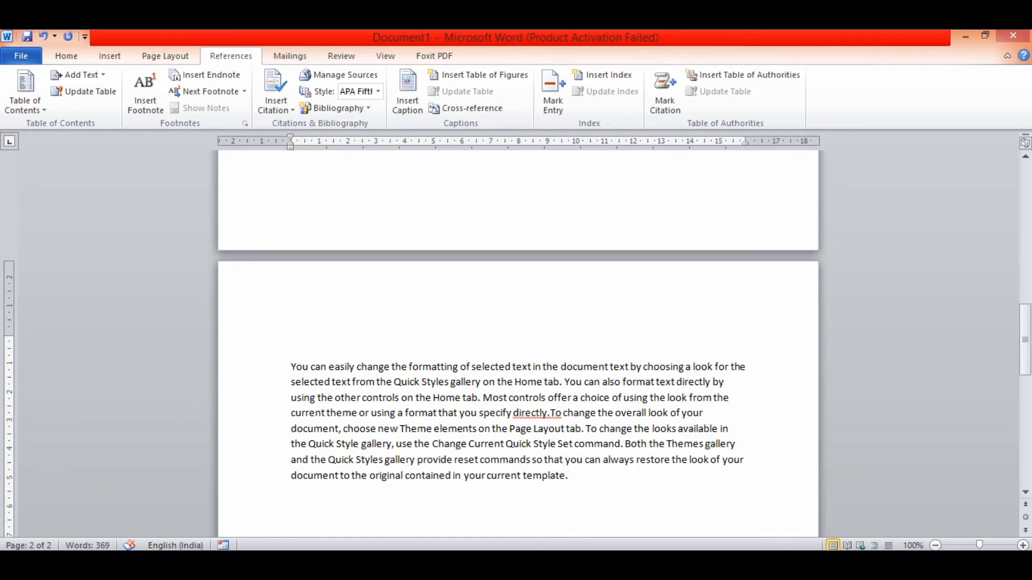
text(=rand())
key(Return)
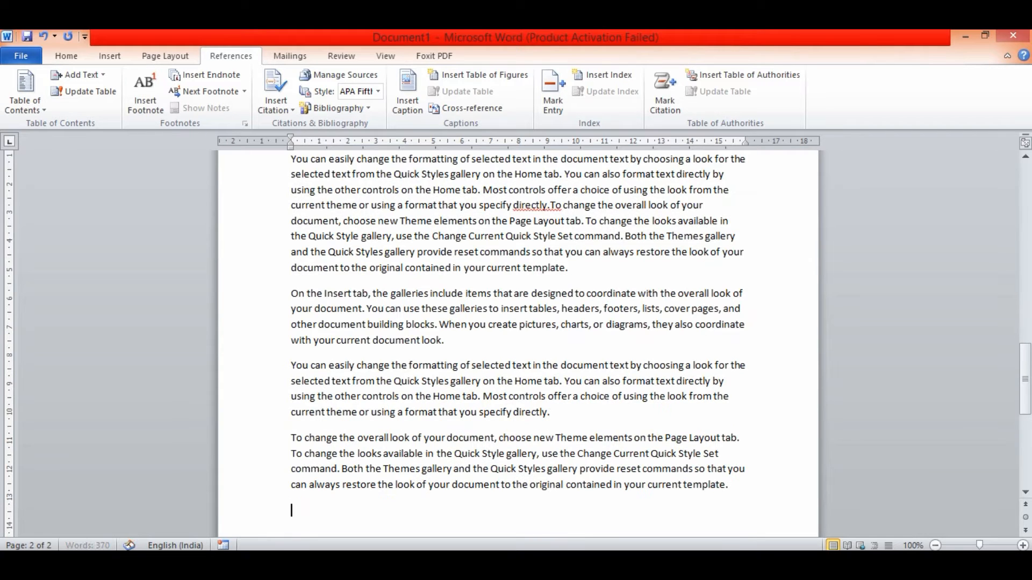
Insert a page break after the text on page 2 and generate =rand() placeholder text on page 3
scroll(424, 374, up, 12)
scroll(425, 376, down, 14)
scroll(430, 384, down, 4)
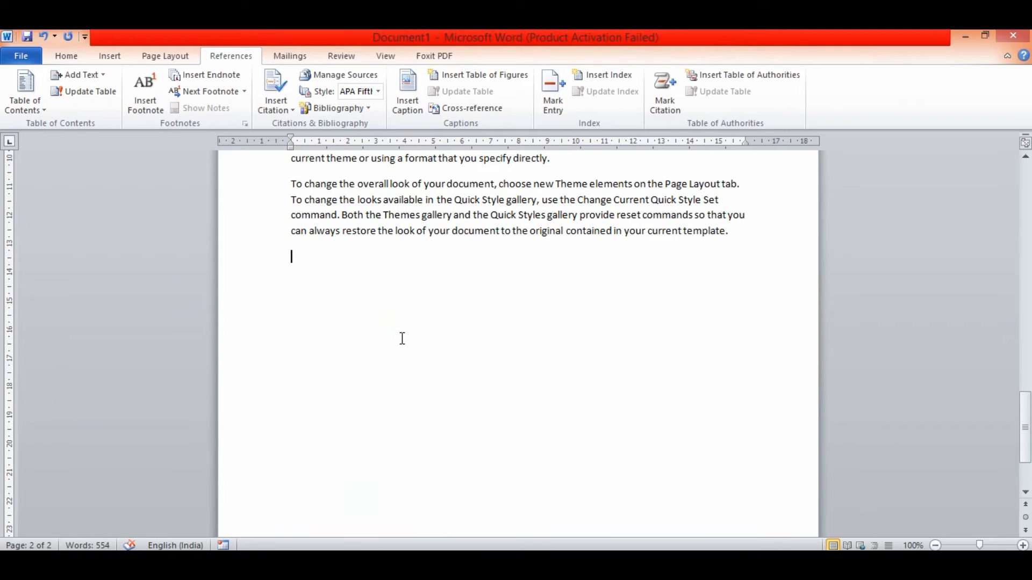
key(ctrl+Return)
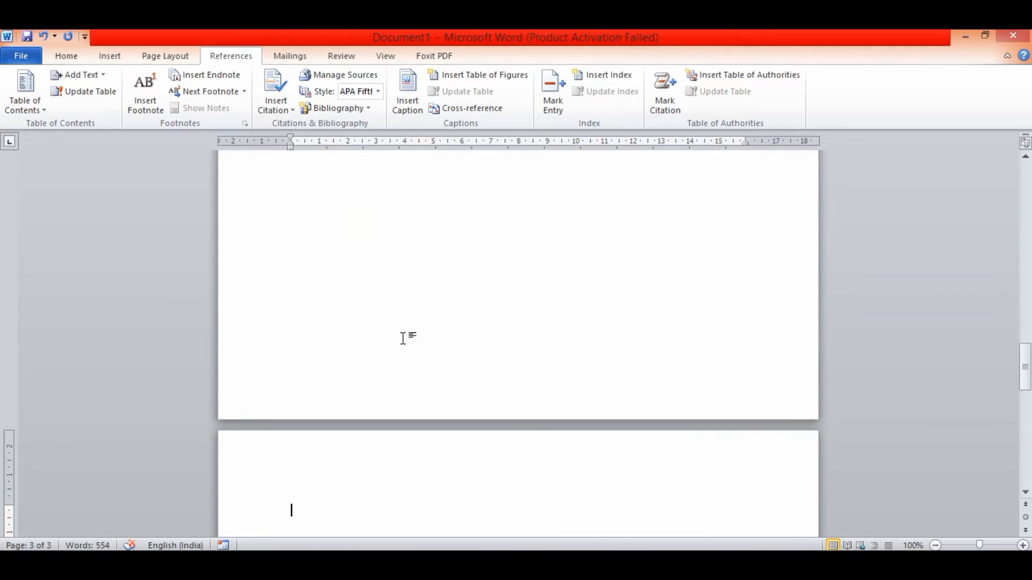
text(=r)
text(and())
key(Return)
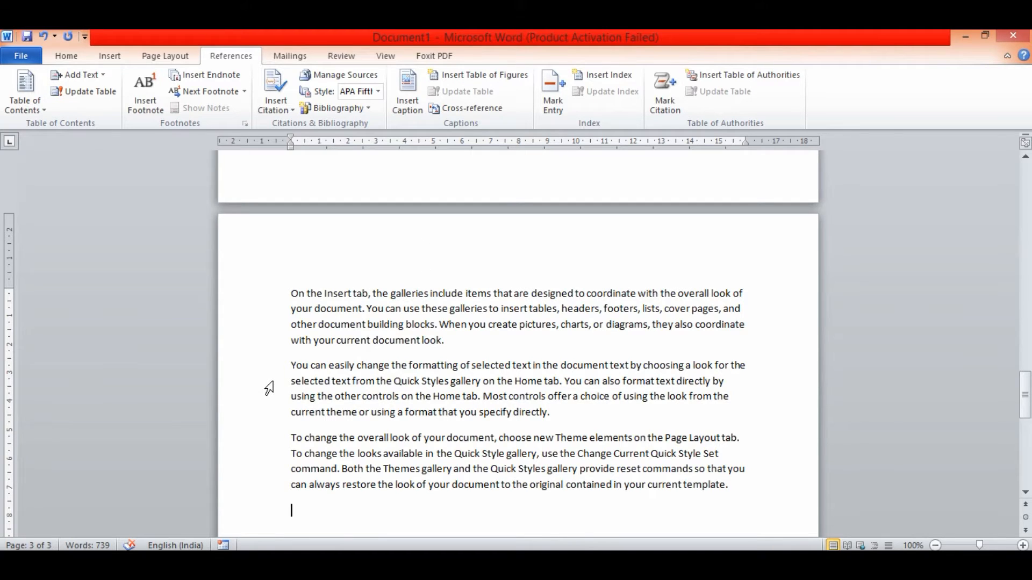
Add the line "Heading 1" above the first paragraph on page 1
scroll(561, 368, up, 15)
scroll(453, 305, up, 20)
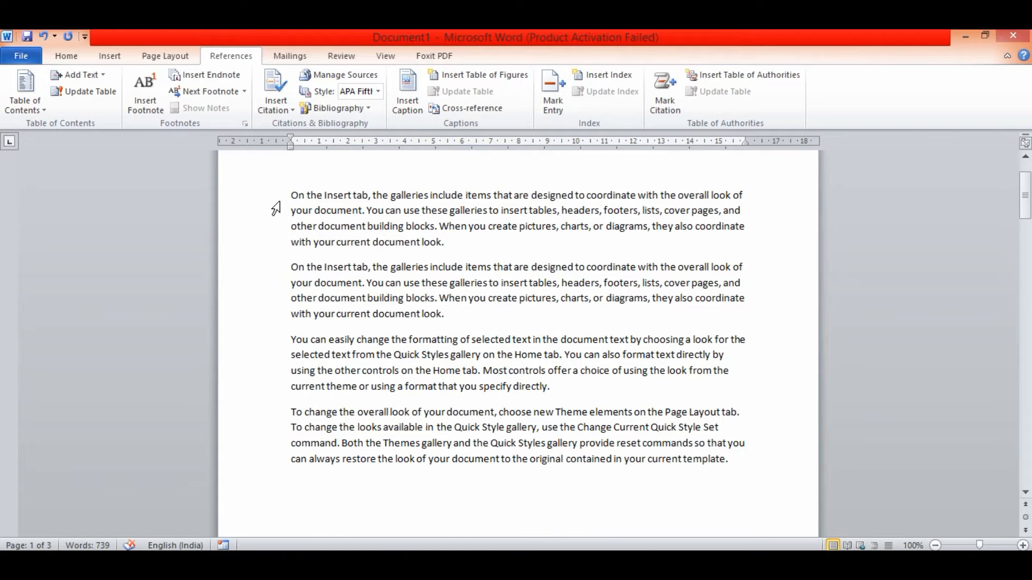
click(291, 195)
key(Return)
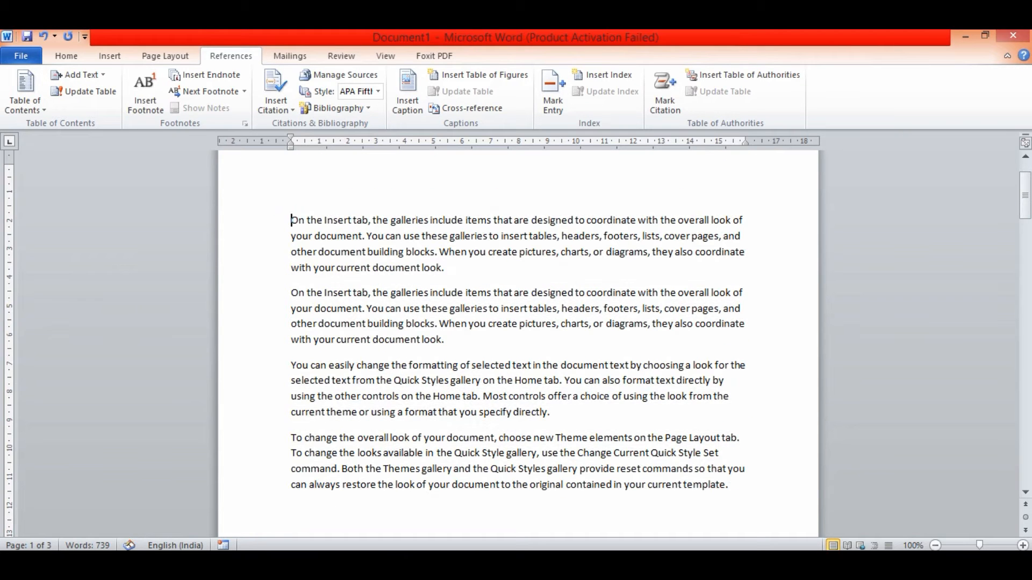
click(307, 204)
text(Heading 1)
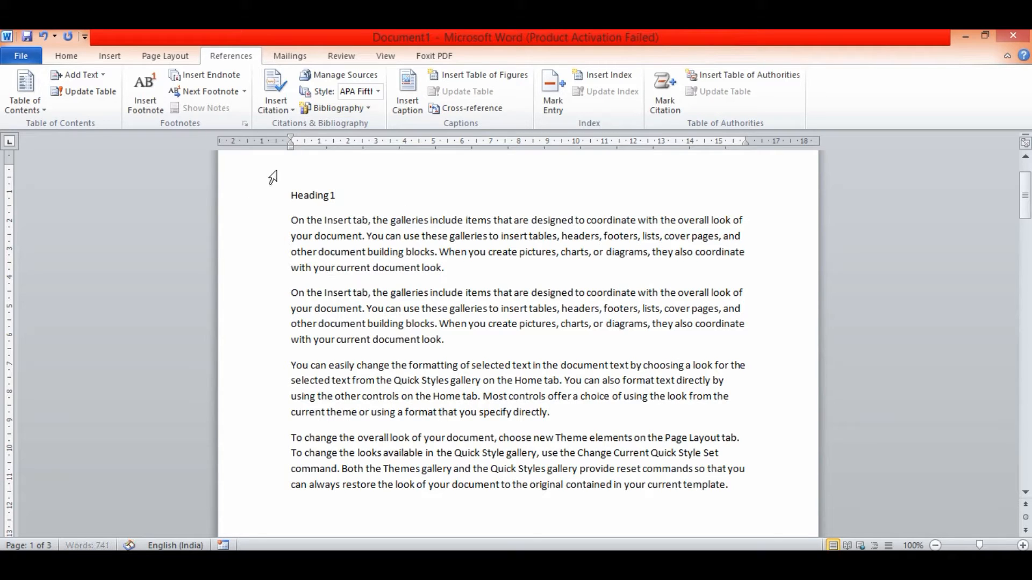
drag(263, 223, 684, 505)
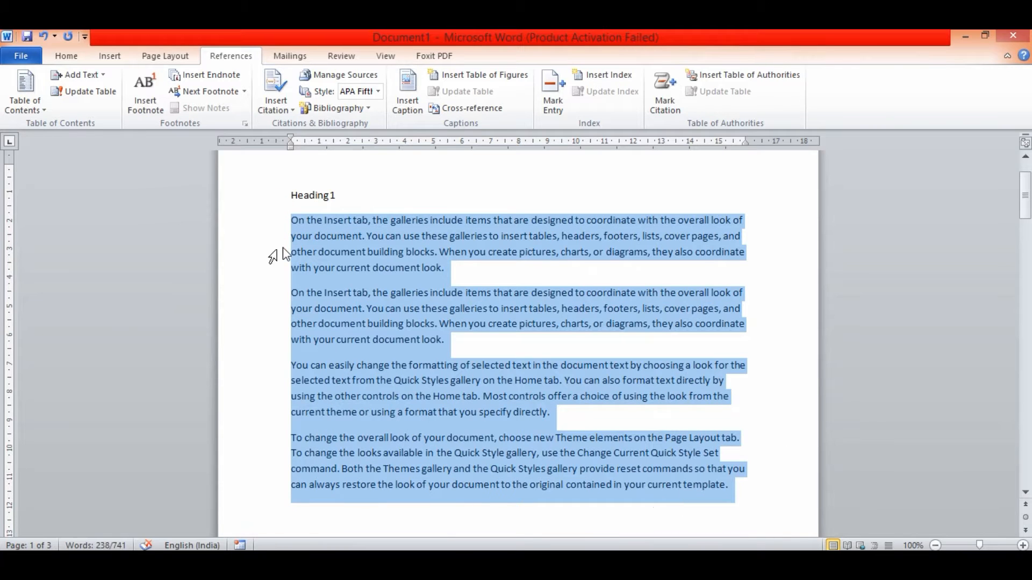
drag(293, 191, 385, 197)
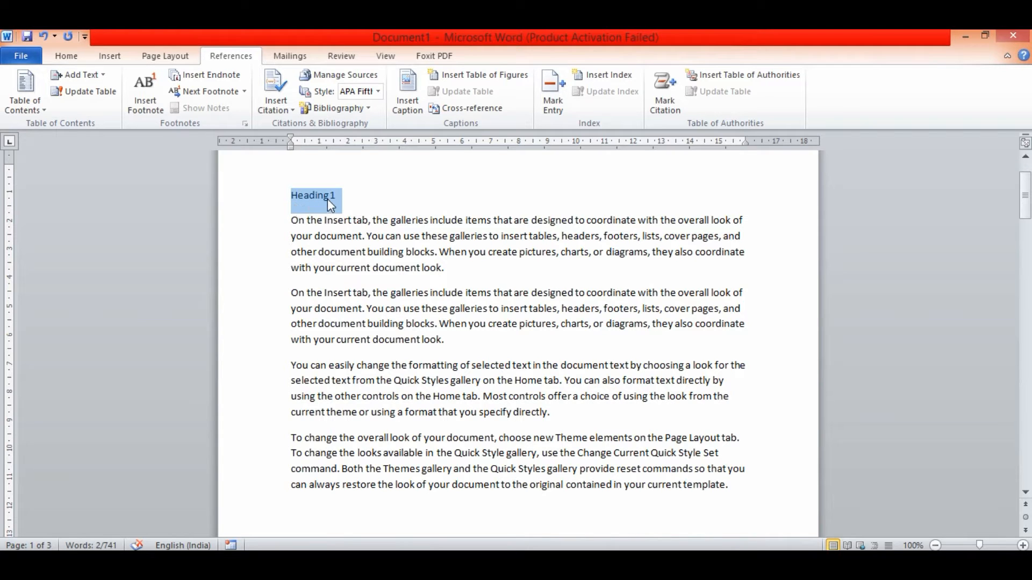
scroll(367, 220, down, 1)
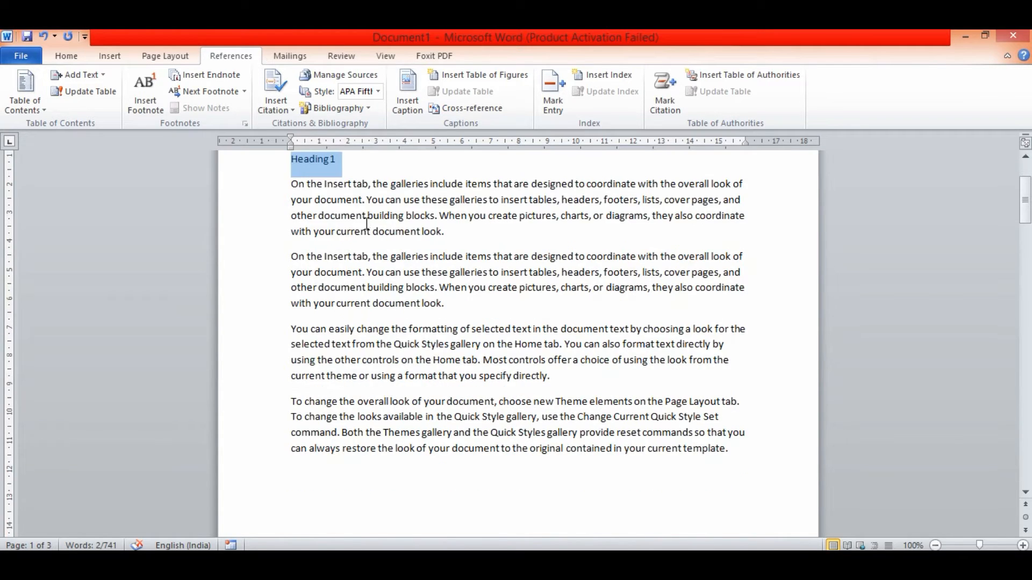
scroll(366, 221, up, 3)
click(357, 275)
Add the line "Heading 2" above the first paragraph on page 2
scroll(357, 275, down, 7)
scroll(353, 362, down, 10)
click(275, 368)
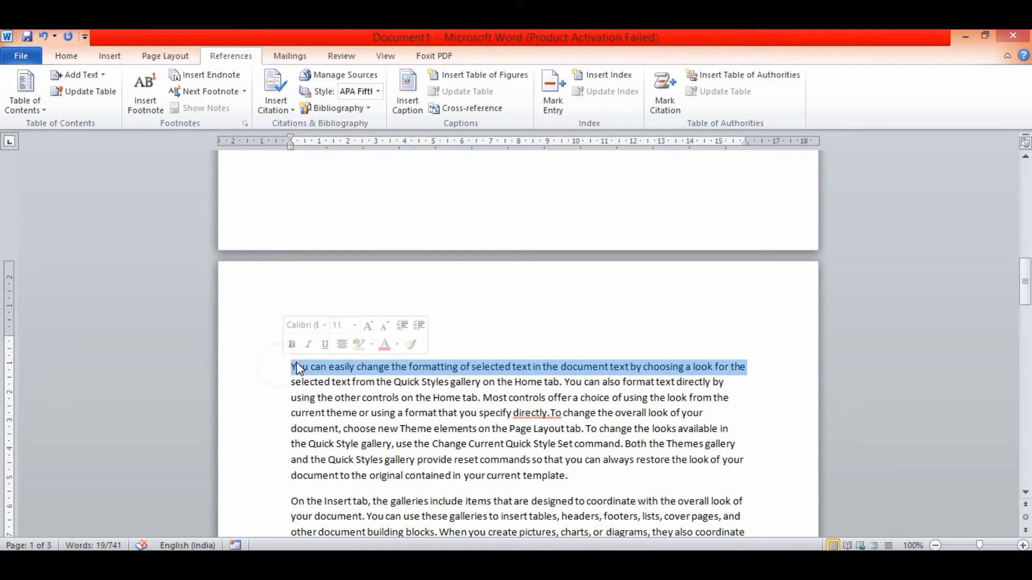
click(288, 366)
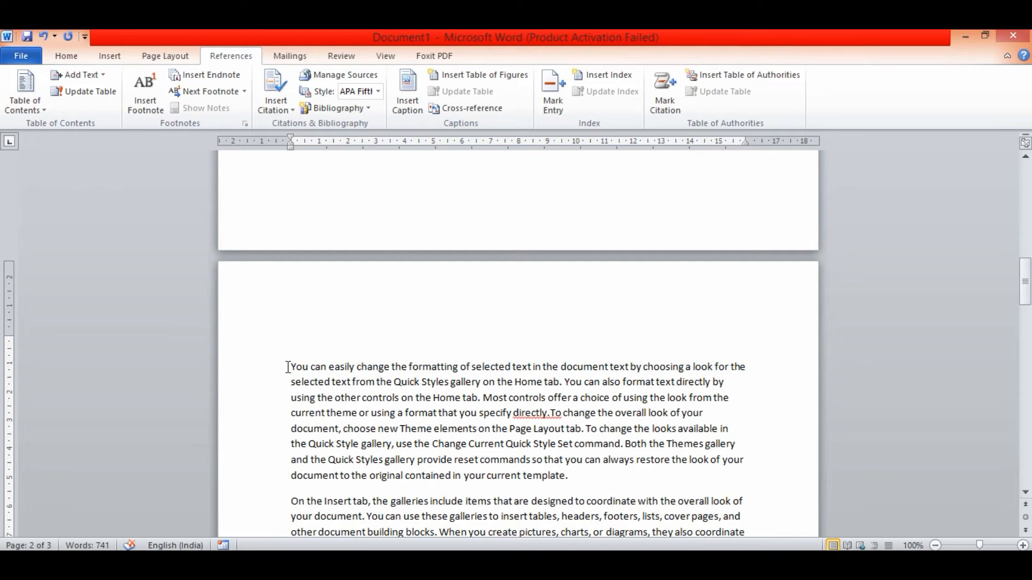
key(Return)
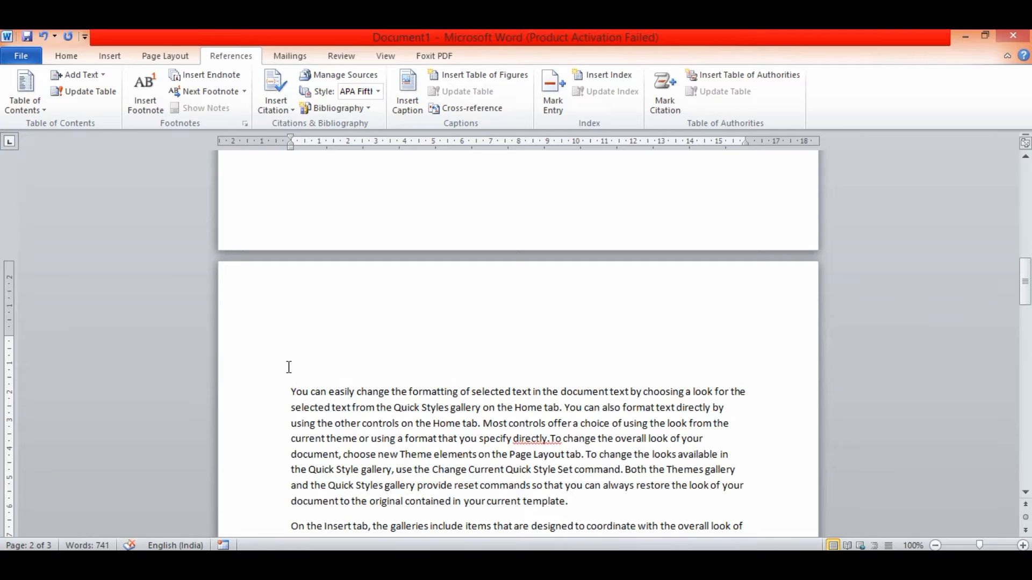
text(Heading 2)
Add the line "Heading 3" above the first paragraph on page 3
scroll(360, 379, down, 11)
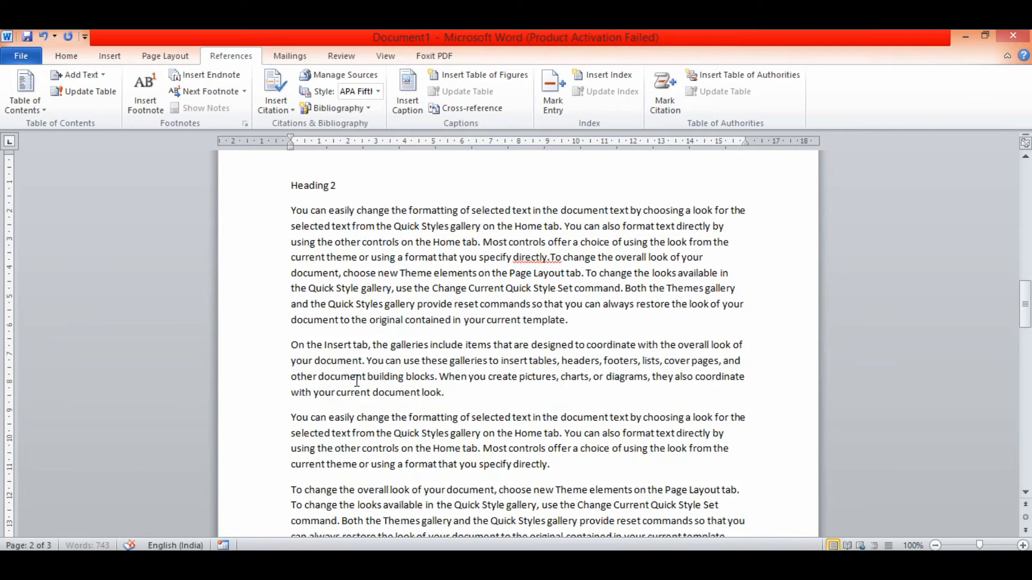
scroll(355, 382, up, 7)
click(289, 294)
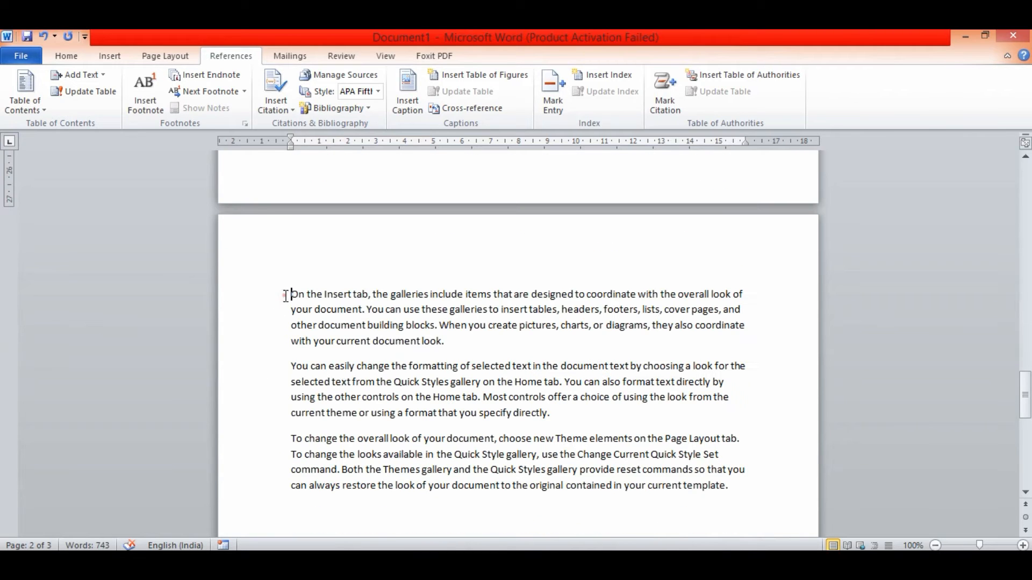
key(Return)
key(Up)
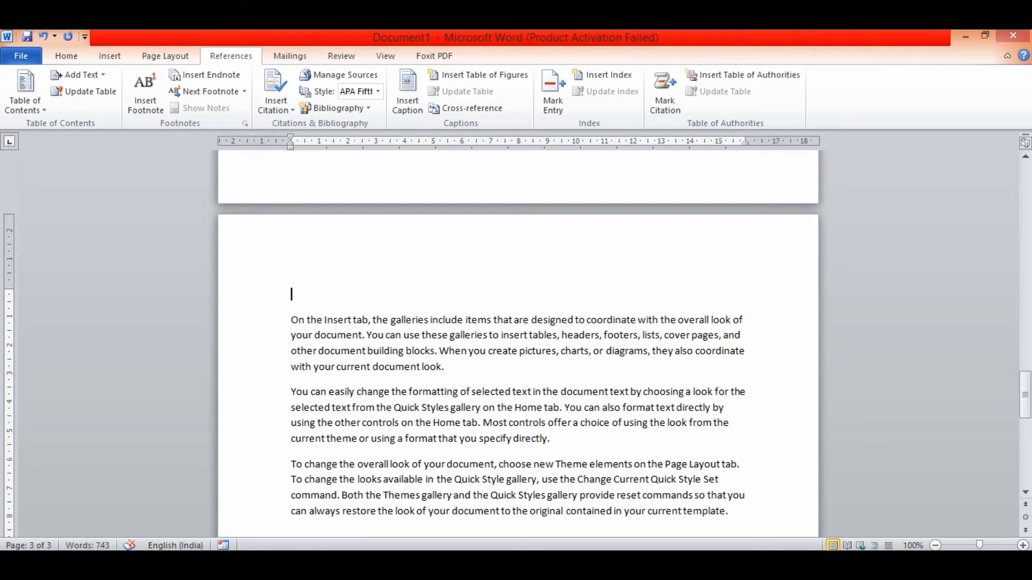
text(h)
text(Heading)
text( 3)
Apply the Heading 1 style to the "Heading 1" line on page 1
scroll(374, 333, down, 5)
scroll(374, 333, up, 12)
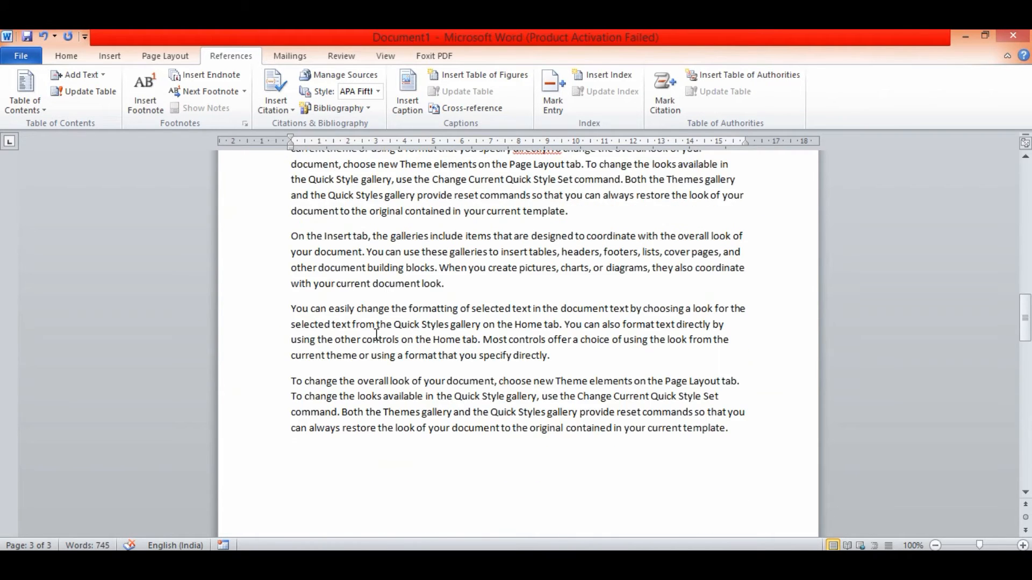
scroll(101, 231, up, 5)
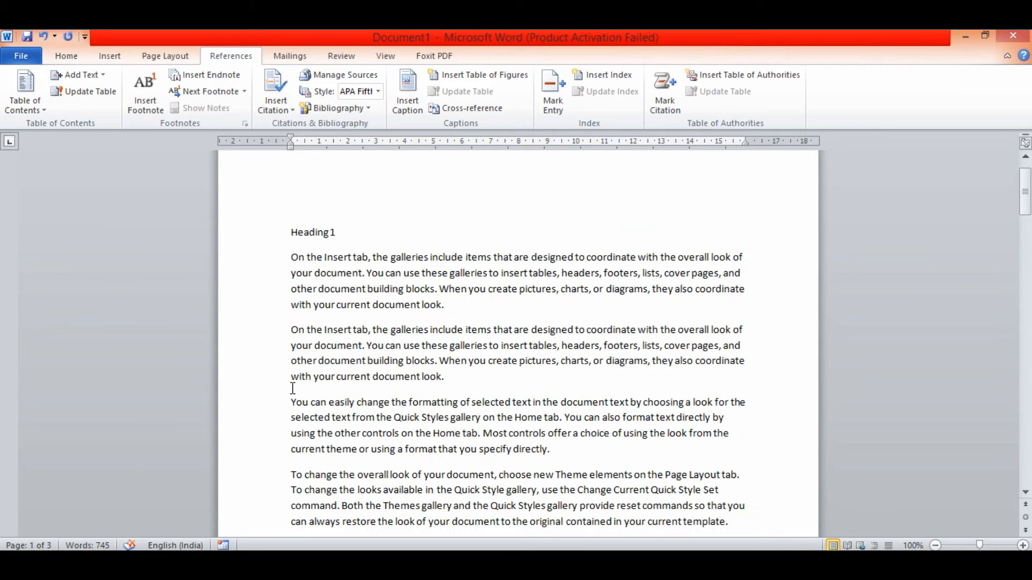
click(259, 279)
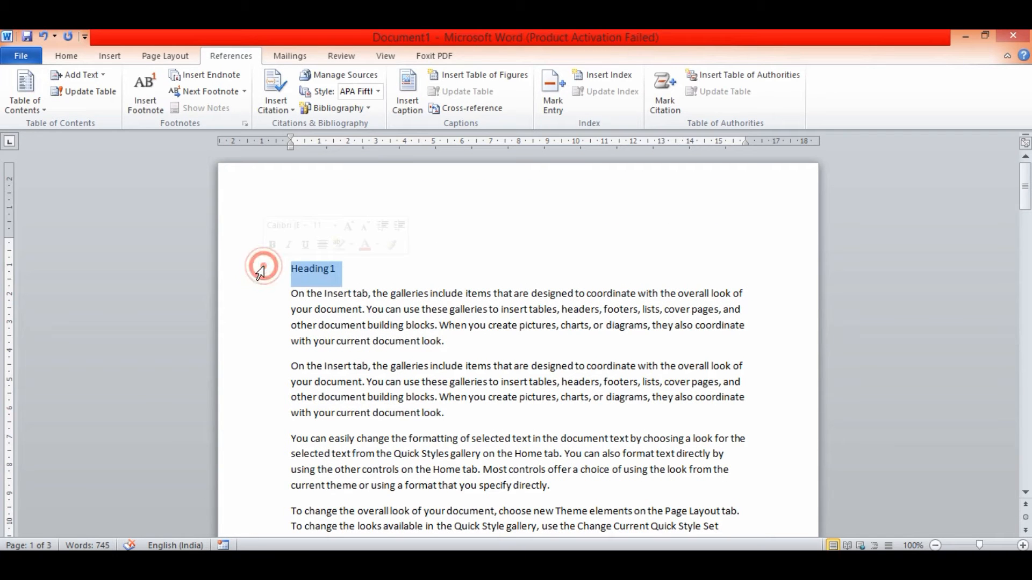
click(65, 57)
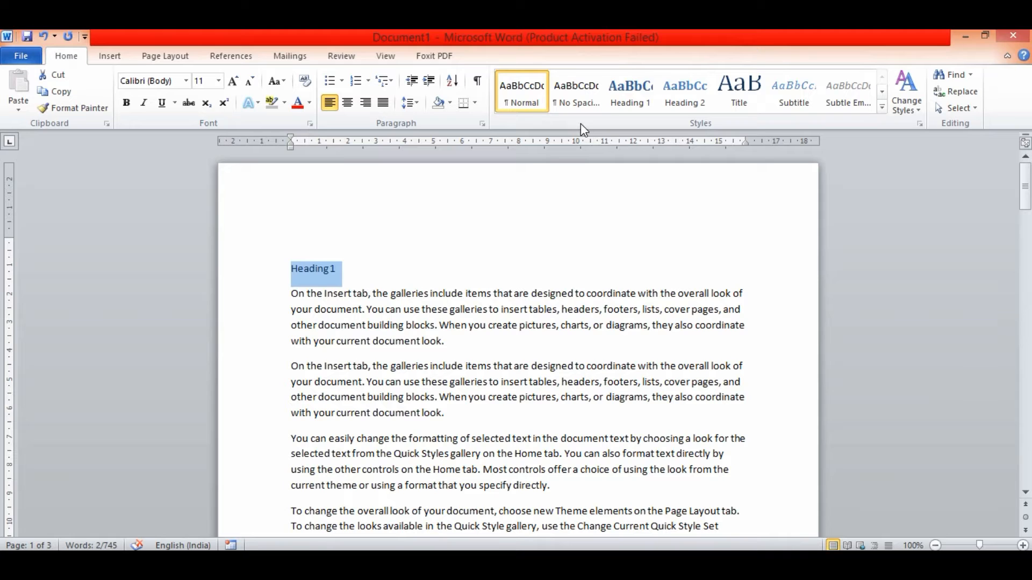
click(631, 94)
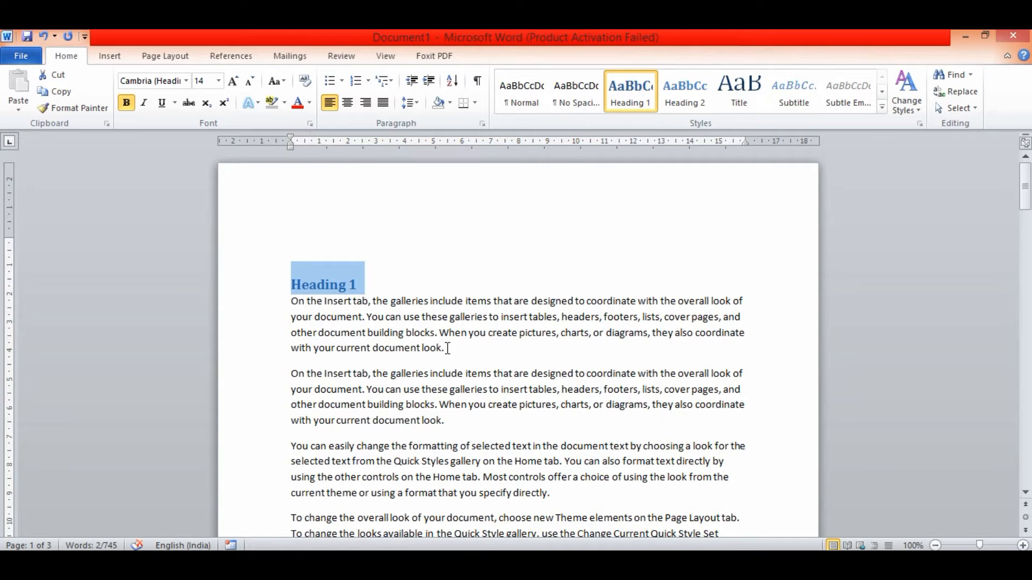
Apply the Heading 1 style to the "Heading 2" line on page 2
scroll(447, 348, down, 15)
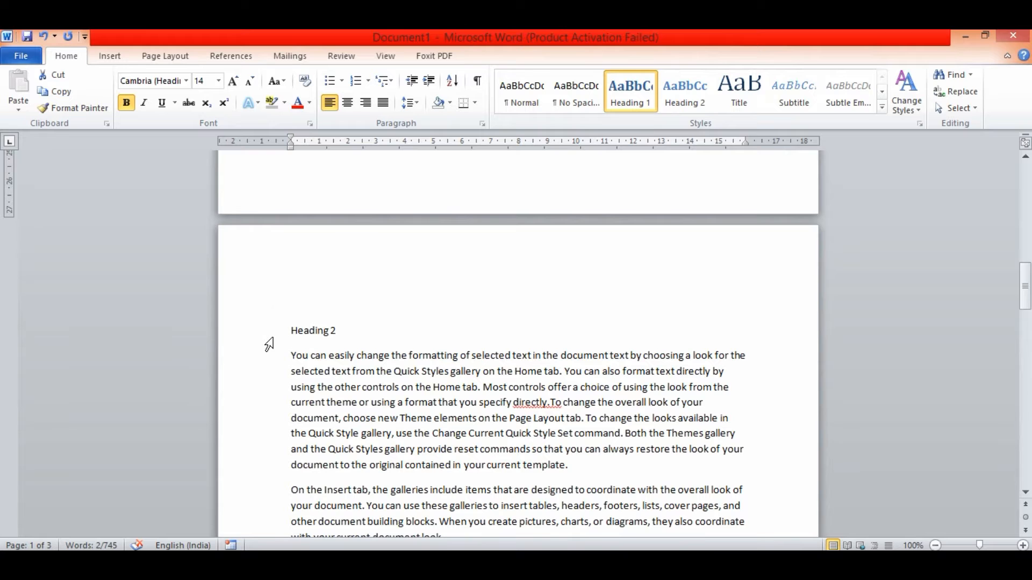
click(268, 341)
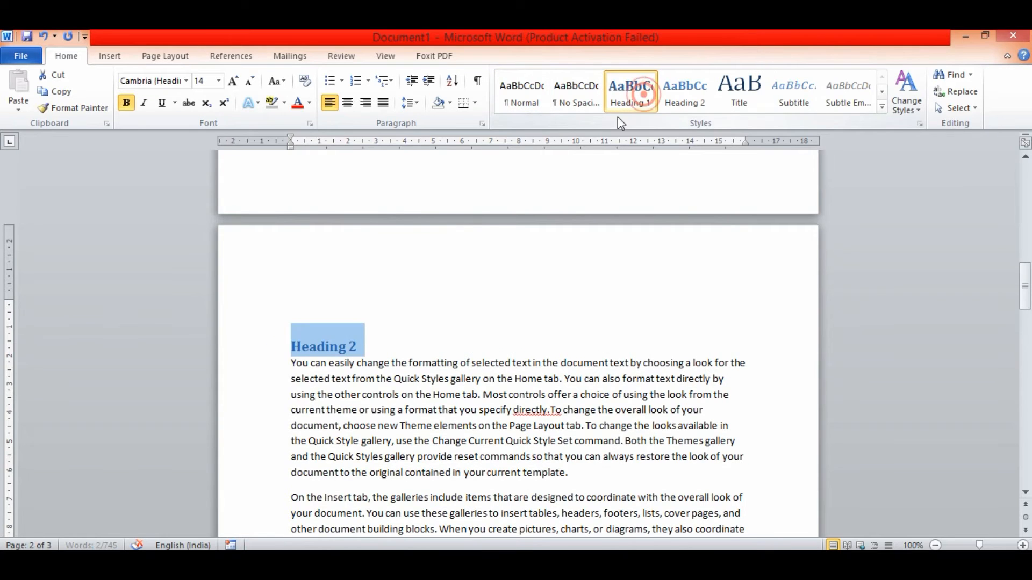
click(624, 107)
scroll(551, 413, down, 18)
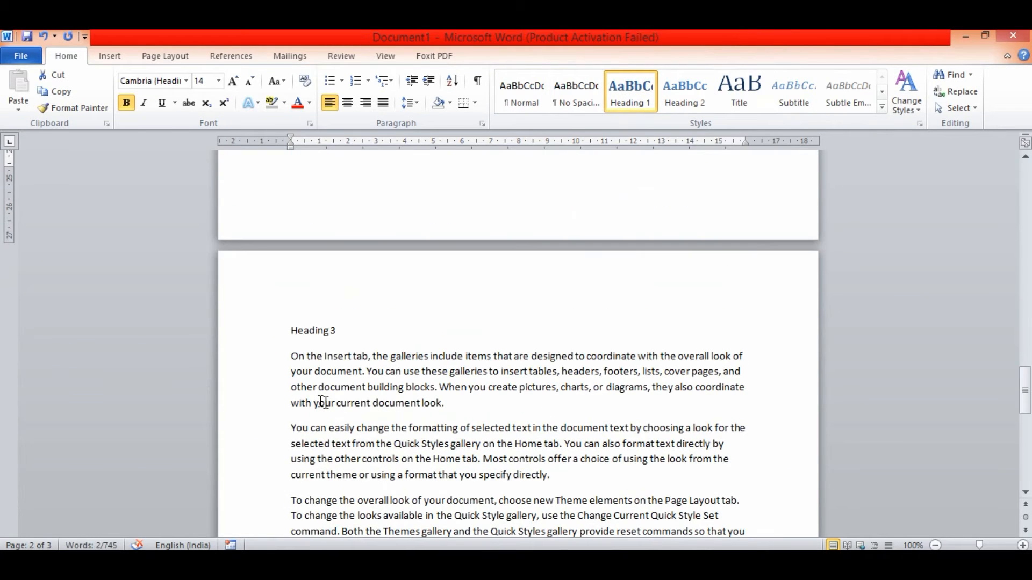
Apply the Heading 1 style to the "Heading 3" line on page 3
click(250, 334)
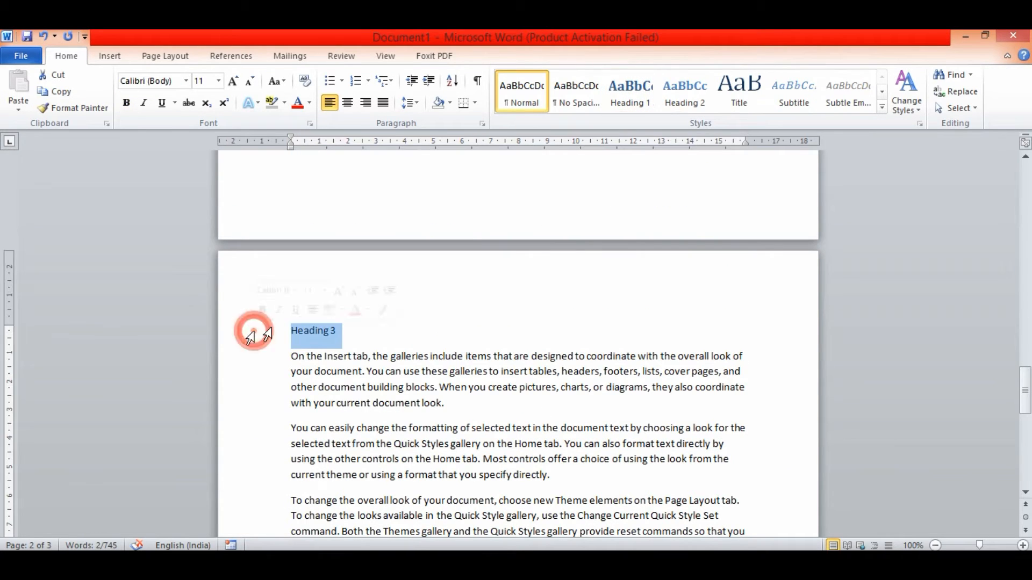
click(638, 102)
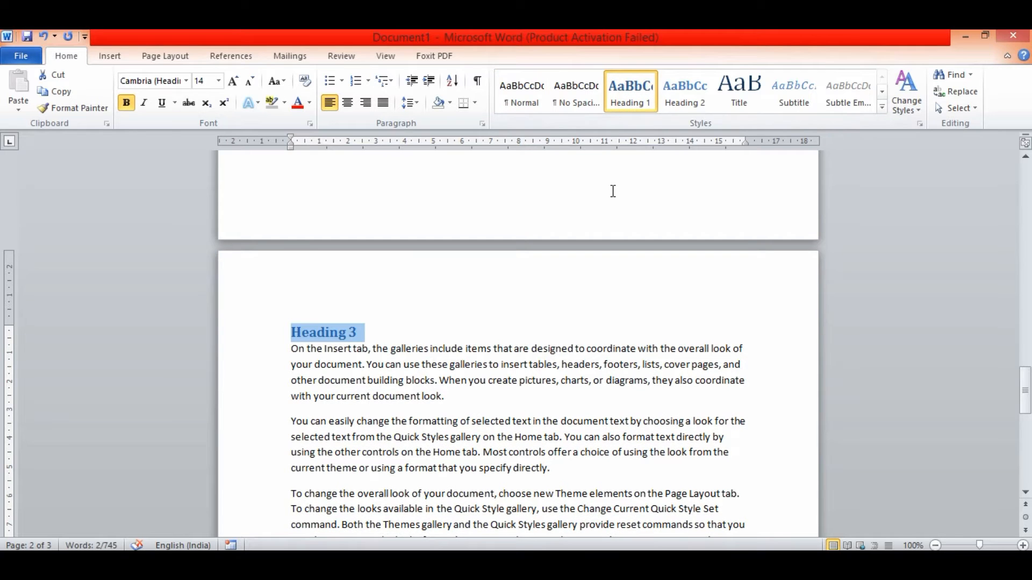
Add the line "Sub heading" below the second paragraph on page 1
scroll(605, 308, up, 20)
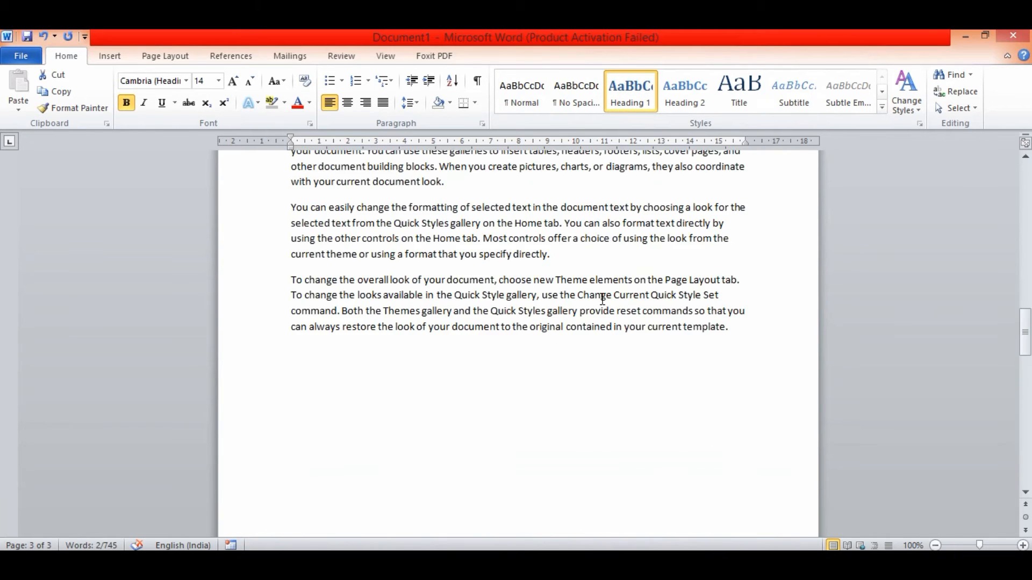
scroll(601, 299, up, 10)
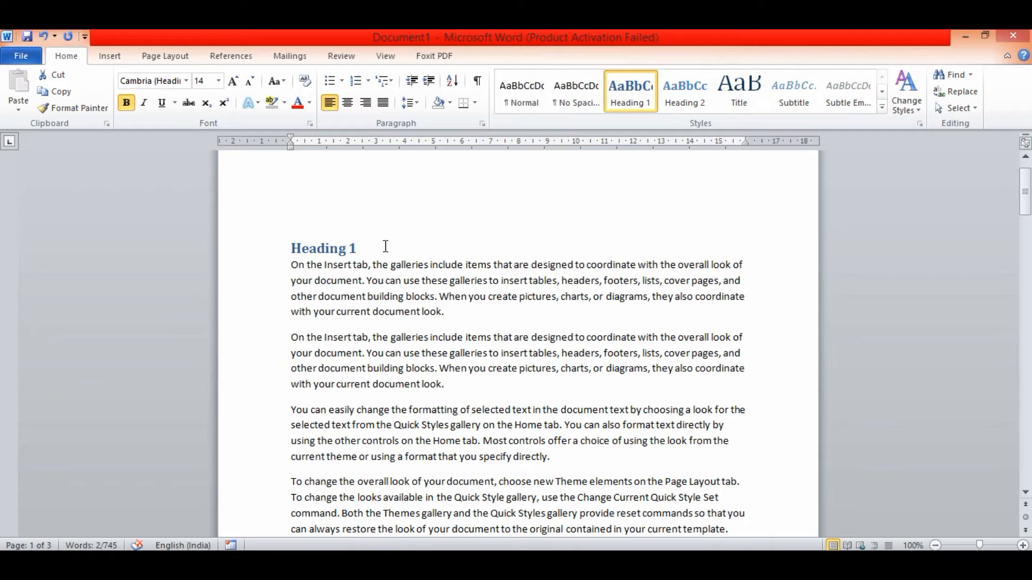
click(475, 383)
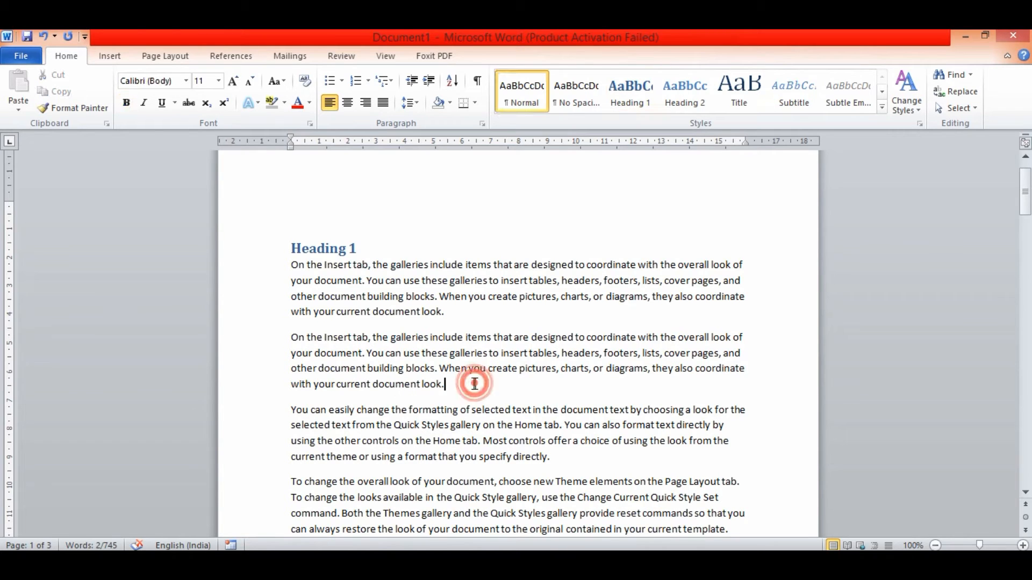
key(Return)
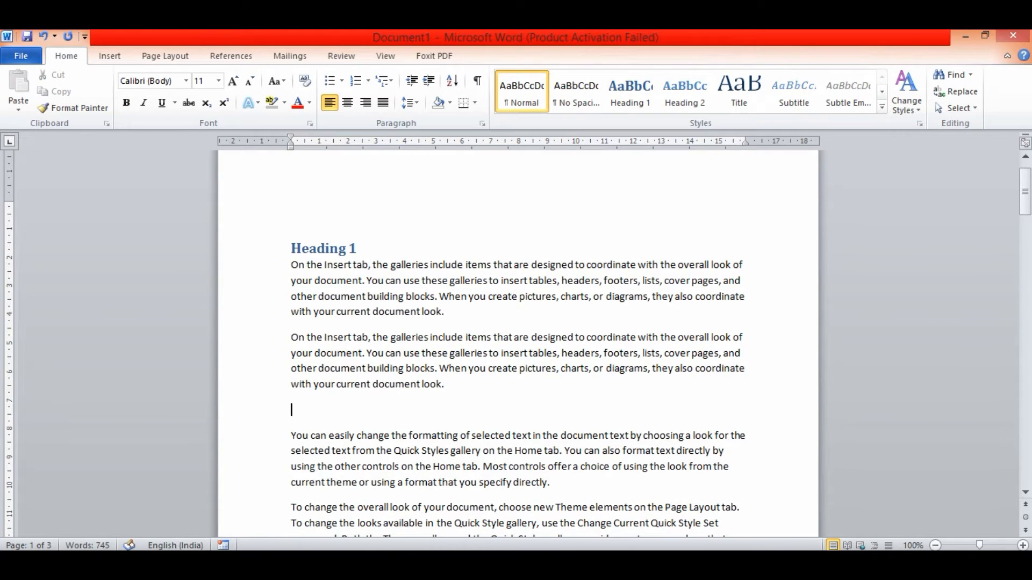
text(Sub heading)
Apply the Subtitle style to the "Sub heading" line on page 1
click(270, 413)
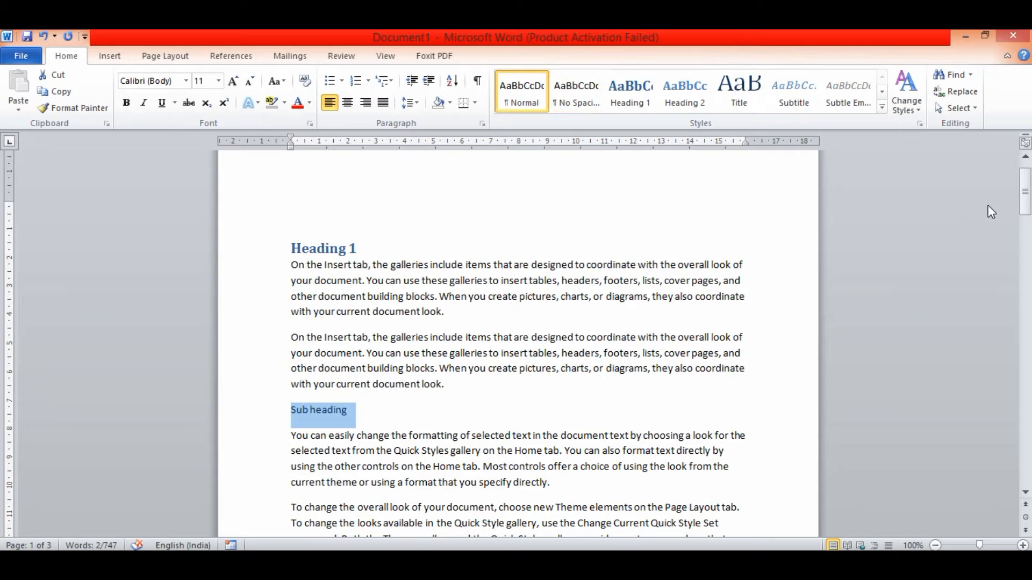
click(793, 90)
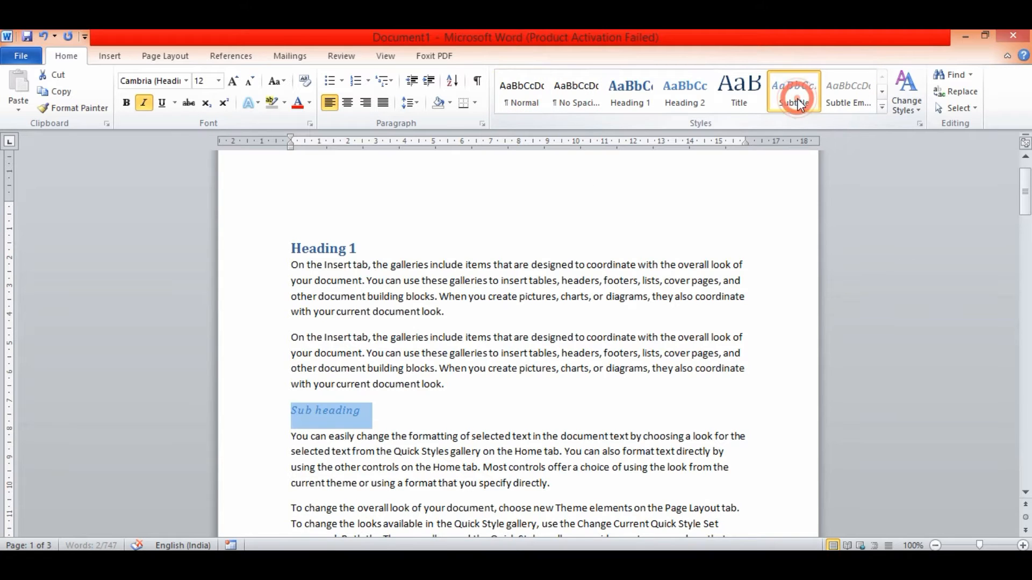
click(405, 384)
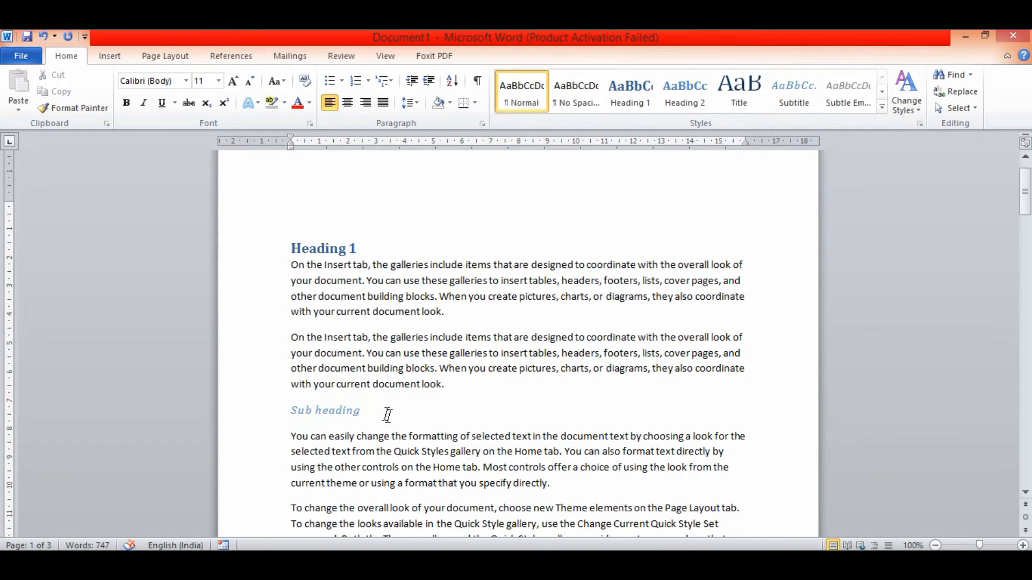
click(253, 425)
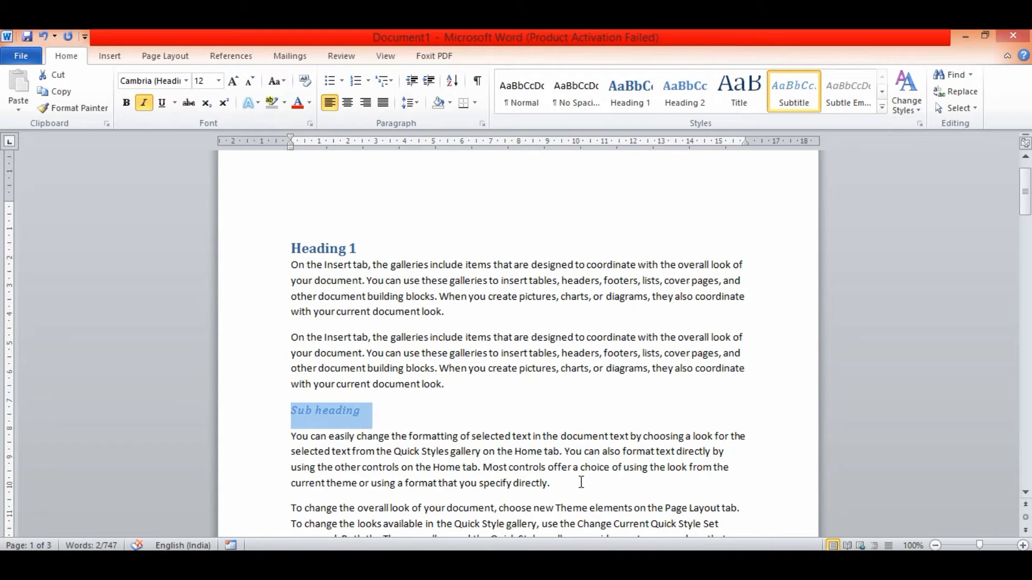
click(517, 383)
Insert a page break before the "Heading 1" line to leave a blank first page
scroll(344, 344, up, 1)
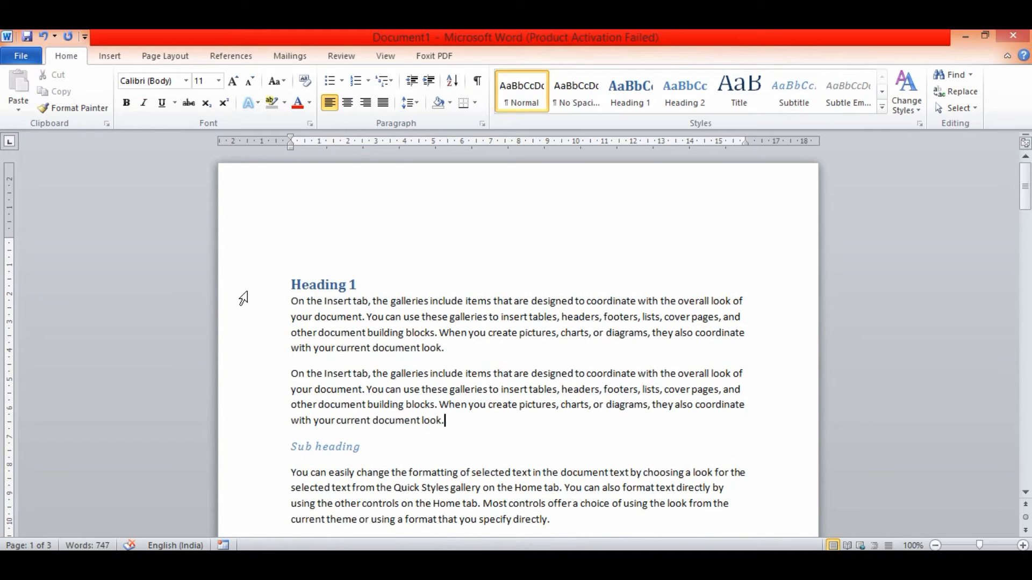
click(290, 281)
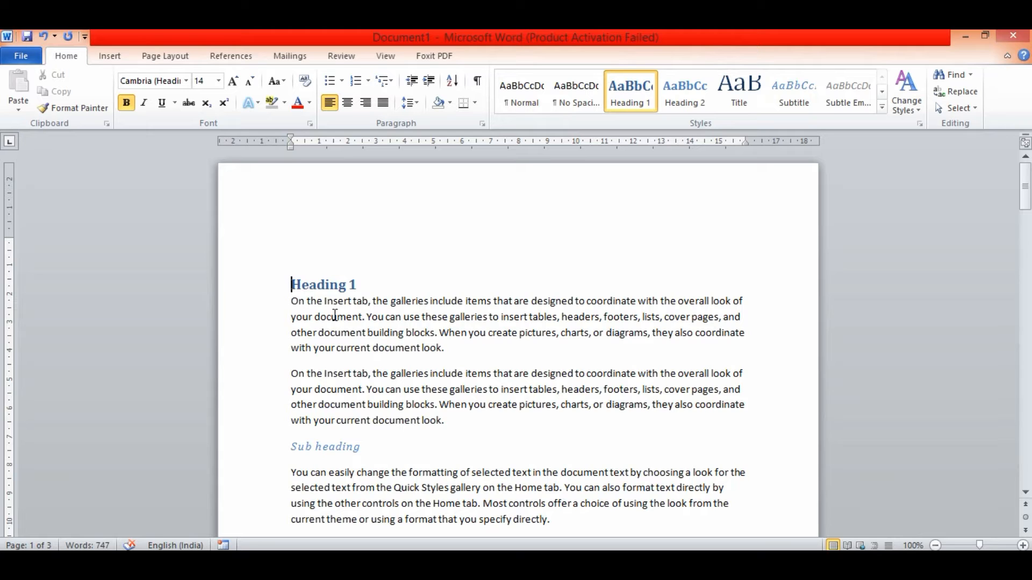
key(ctrl+Return)
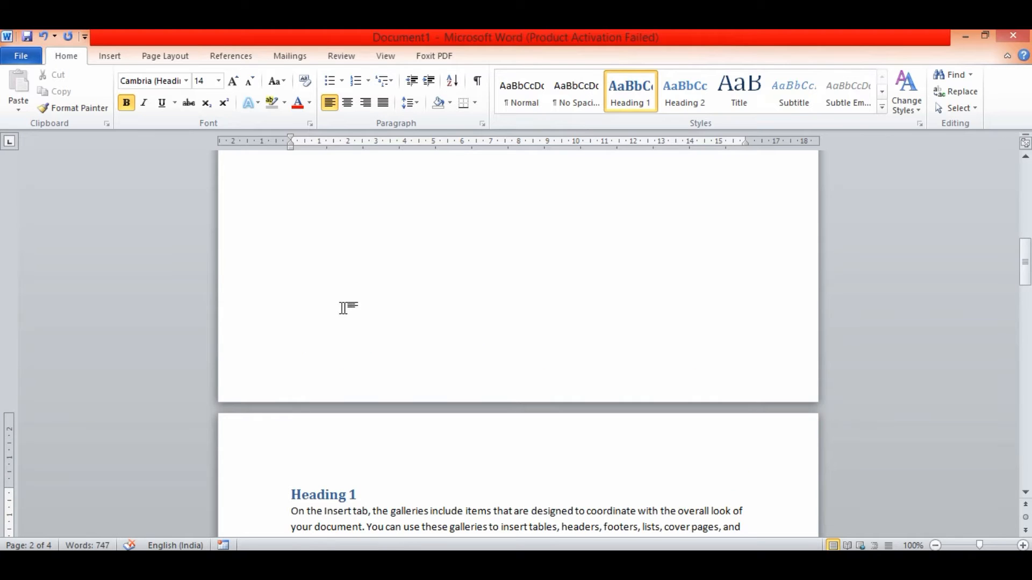
scroll(425, 317, up, 10)
scroll(428, 318, down, 15)
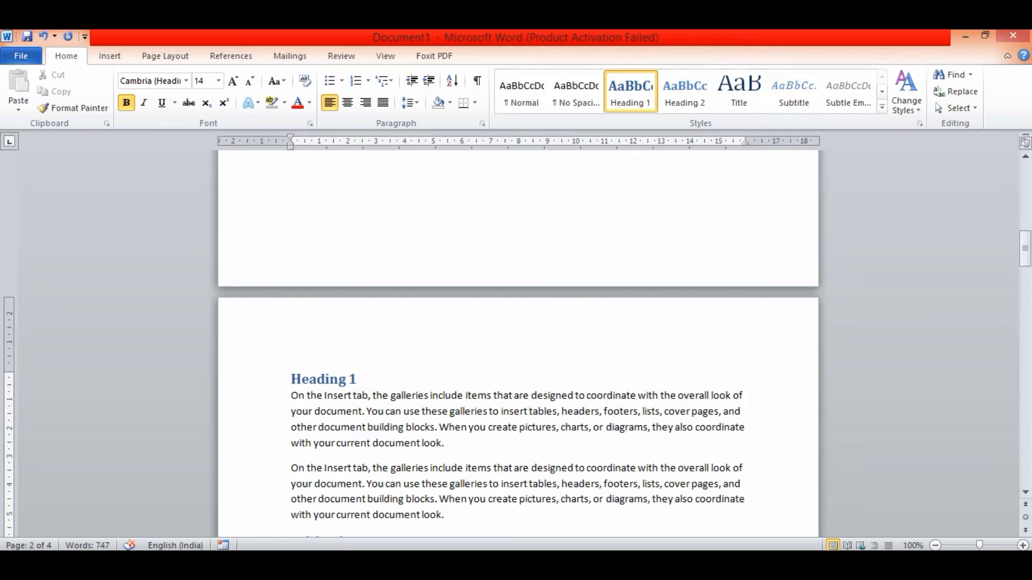
Check which table of contents levels are assigned to the "Heading 1" and "Heading 2" lines
click(230, 58)
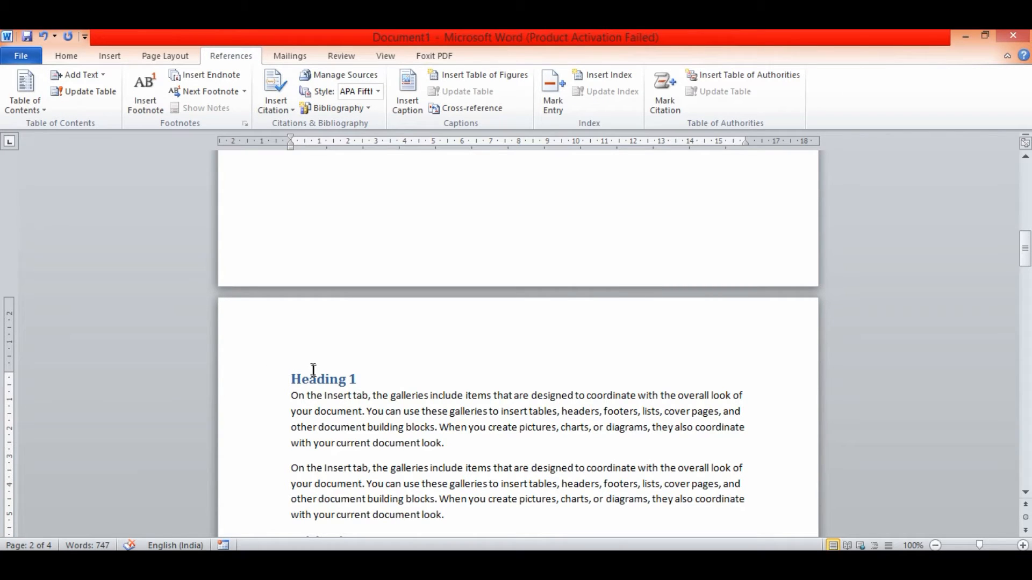
click(244, 384)
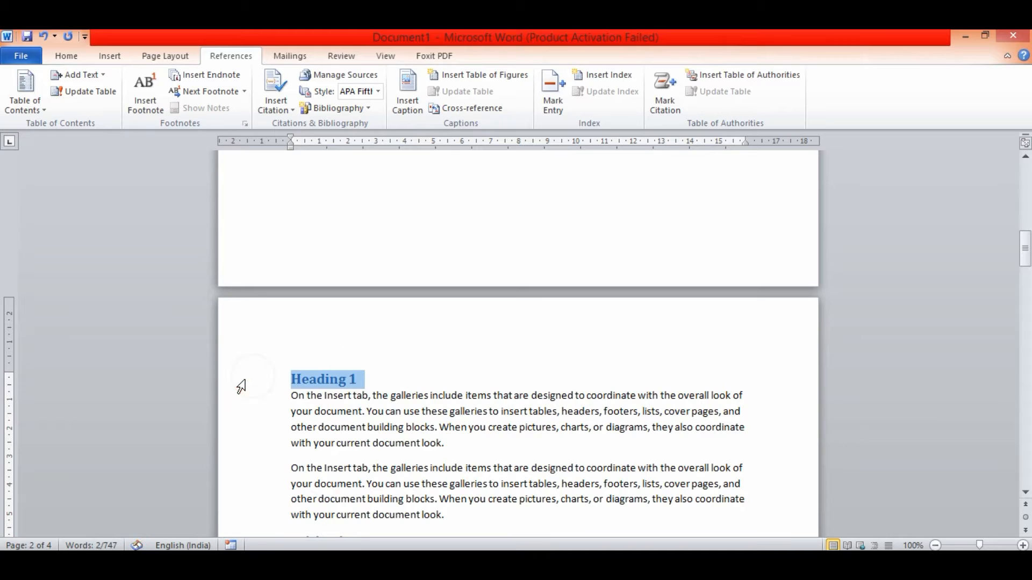
click(103, 76)
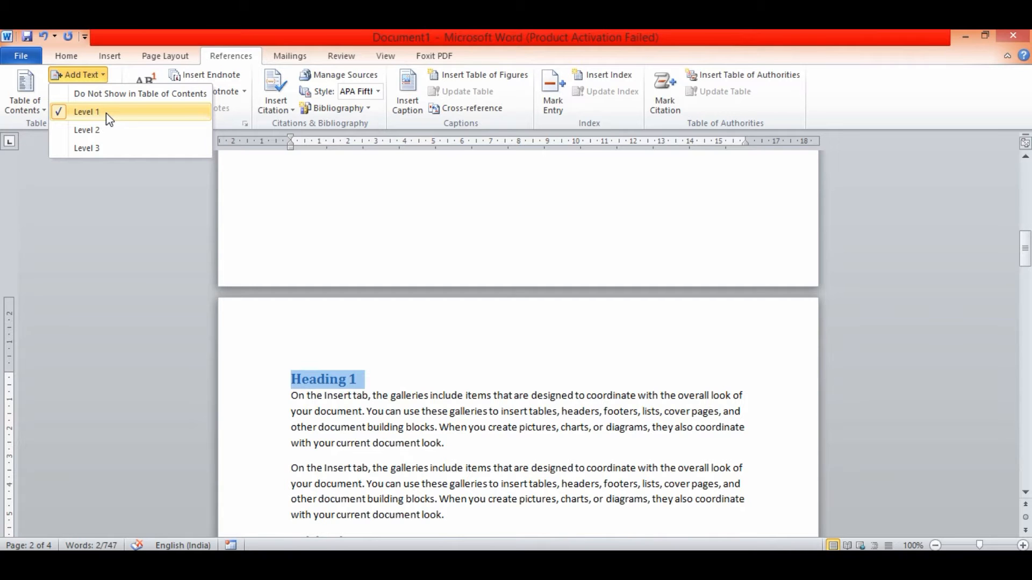
click(444, 428)
scroll(444, 428, down, 15)
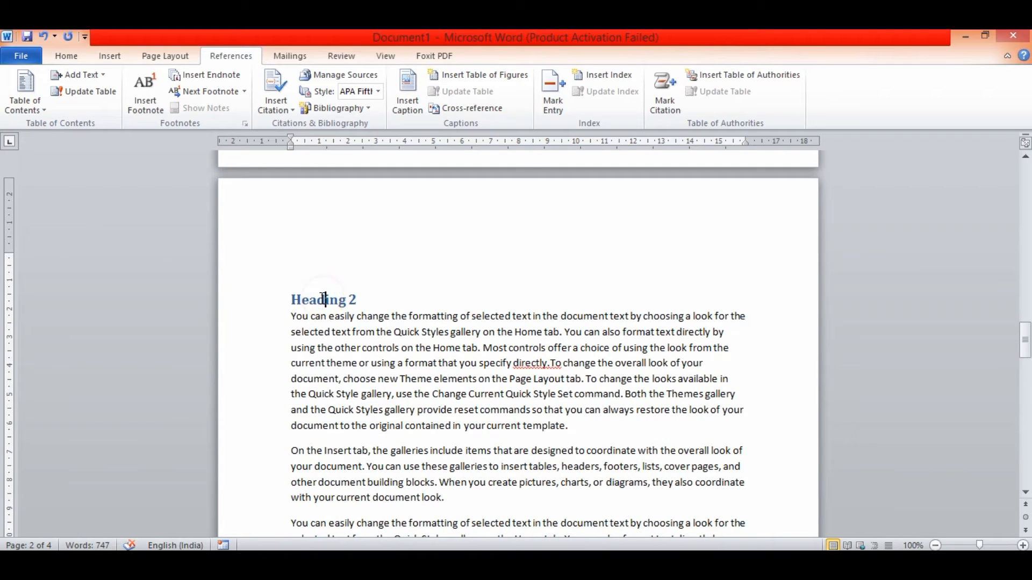
scroll(405, 403, down, 10)
scroll(407, 404, down, 2)
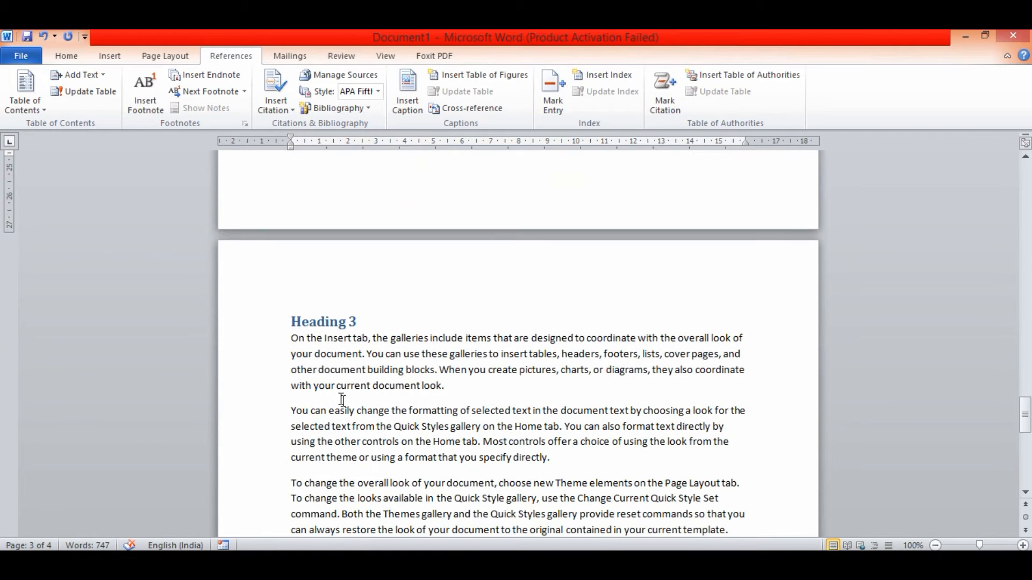
scroll(372, 350, down, 3)
scroll(307, 303, up, 3)
scroll(349, 345, up, 5)
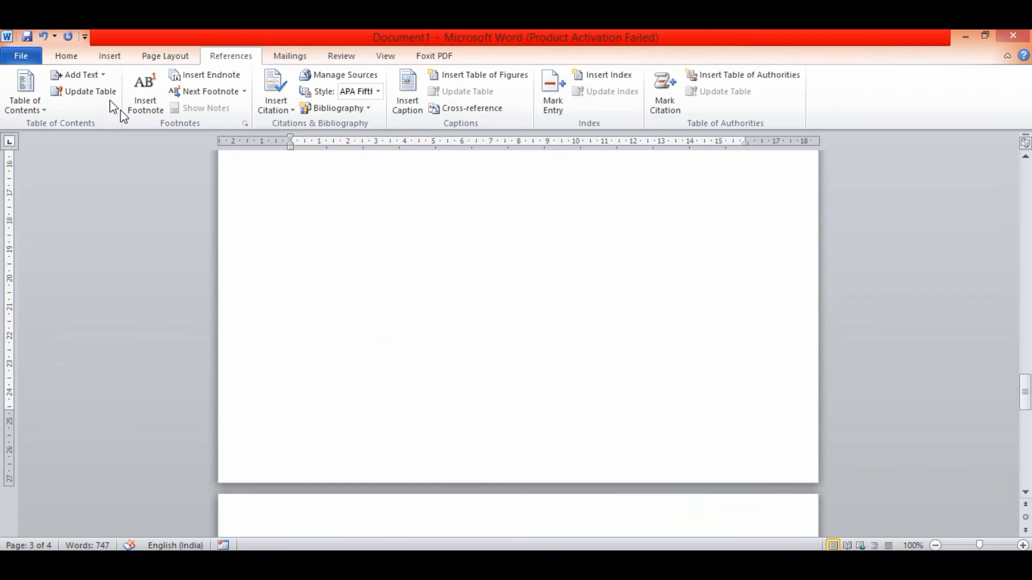
scroll(406, 286, up, 4)
scroll(406, 286, up, 4)
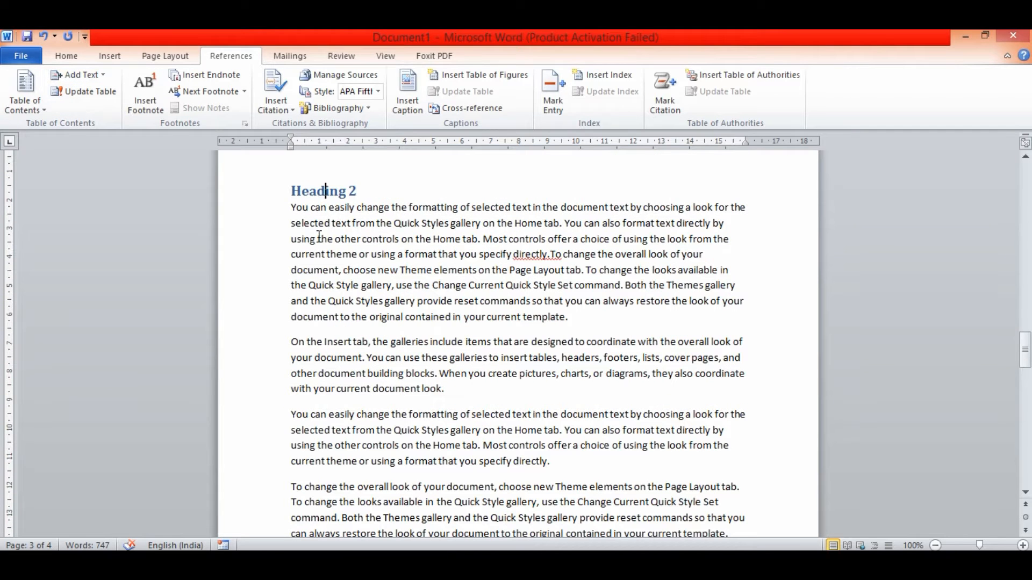
click(271, 188)
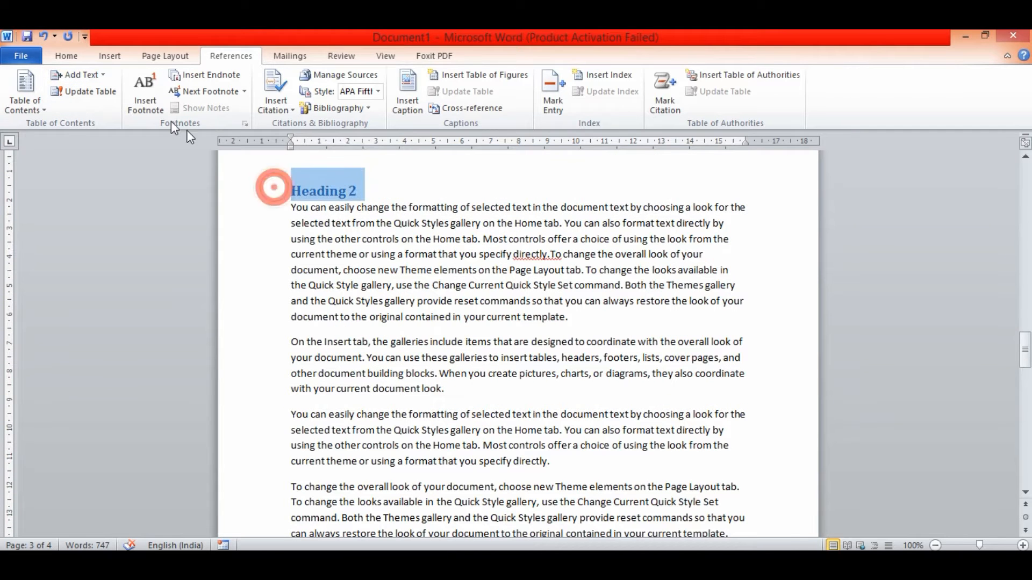
click(100, 80)
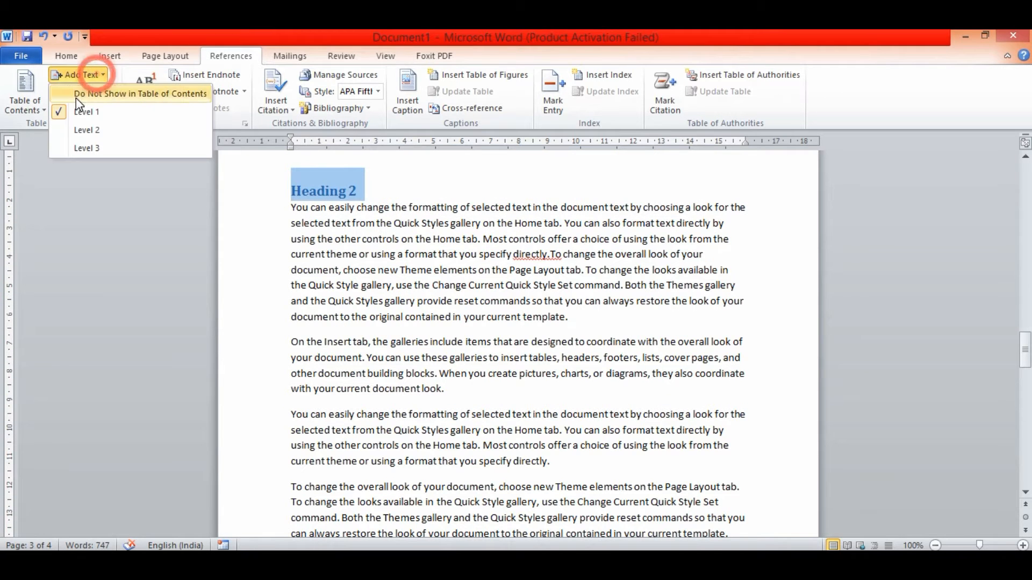
click(500, 380)
scroll(494, 383, up, 14)
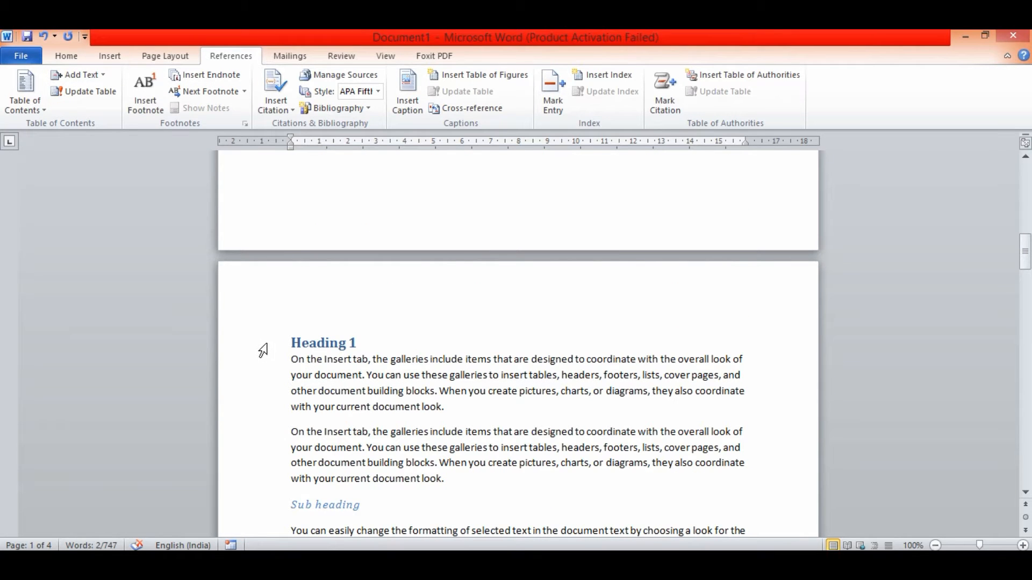
click(292, 343)
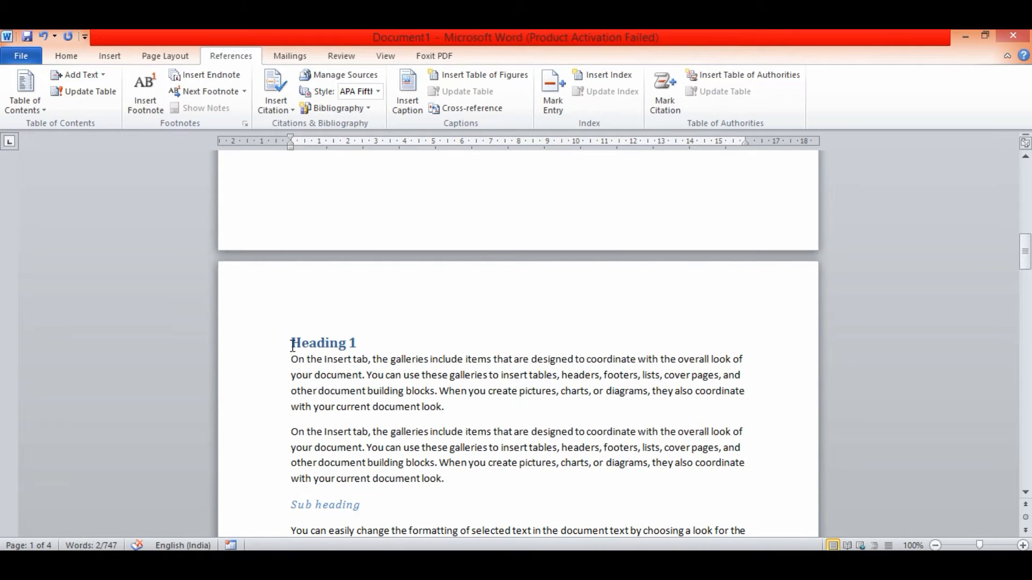
click(86, 75)
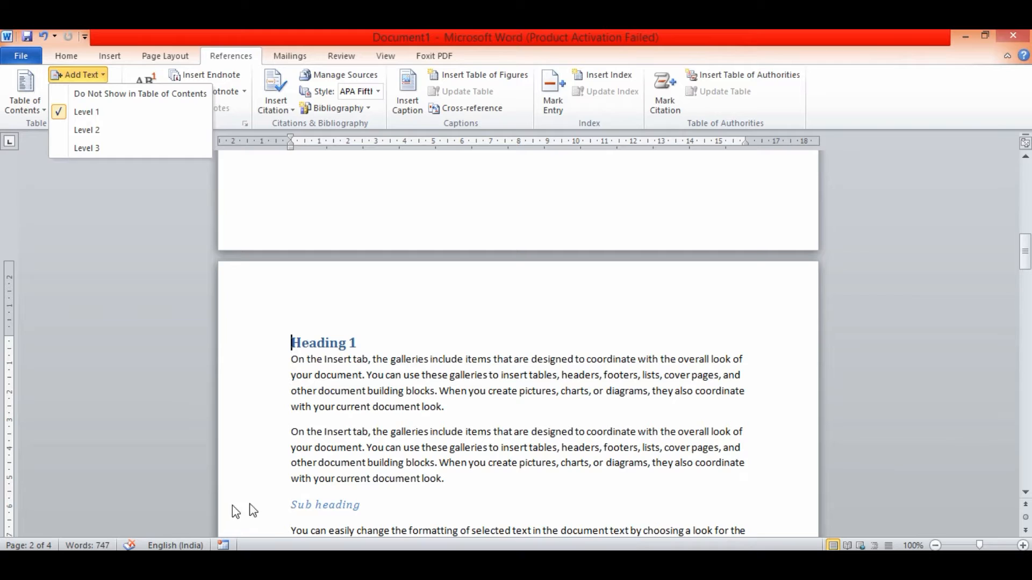
click(395, 505)
Add the "Sub heading" line to the table of contents as Level 2
click(262, 514)
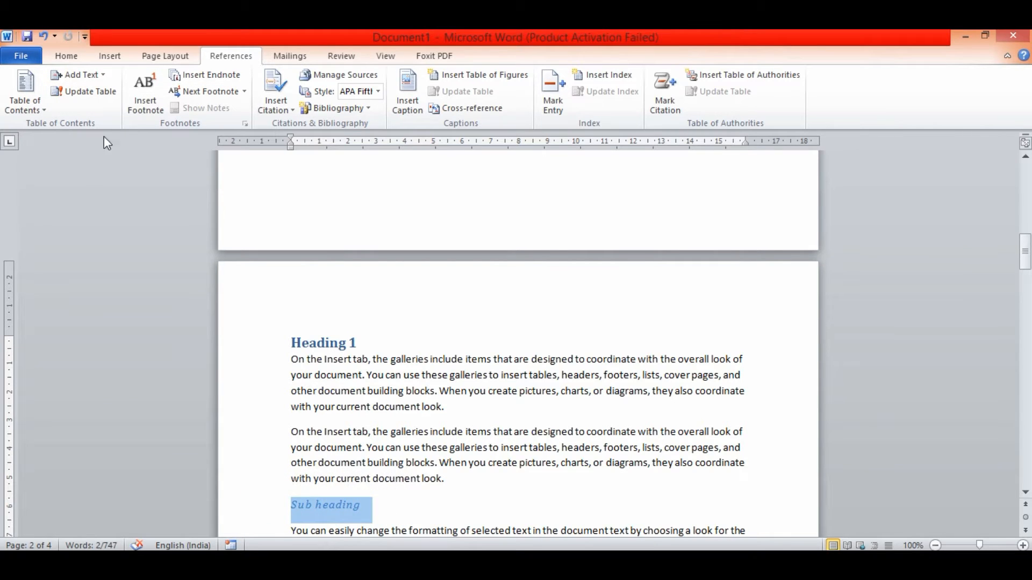
click(104, 75)
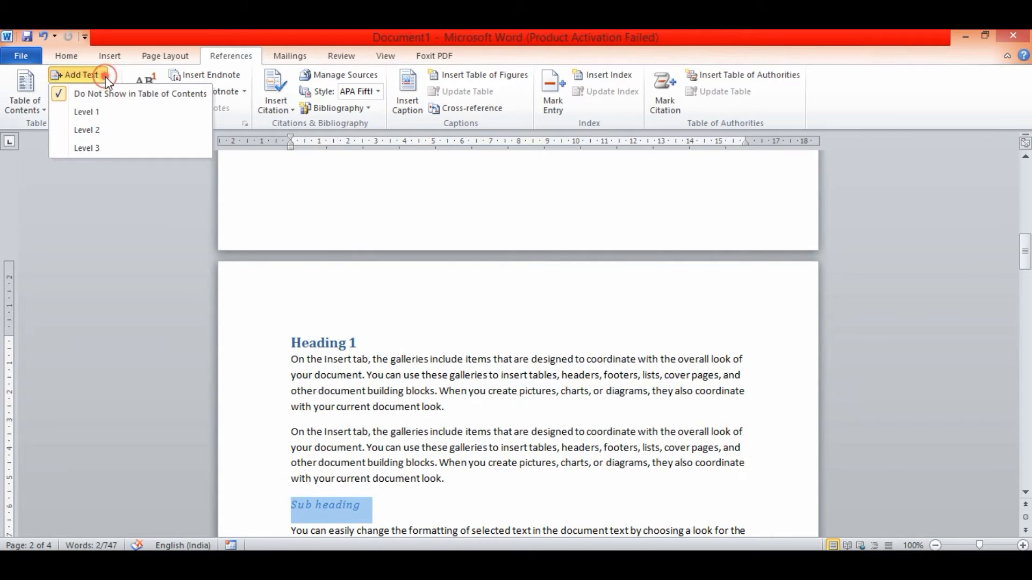
click(92, 135)
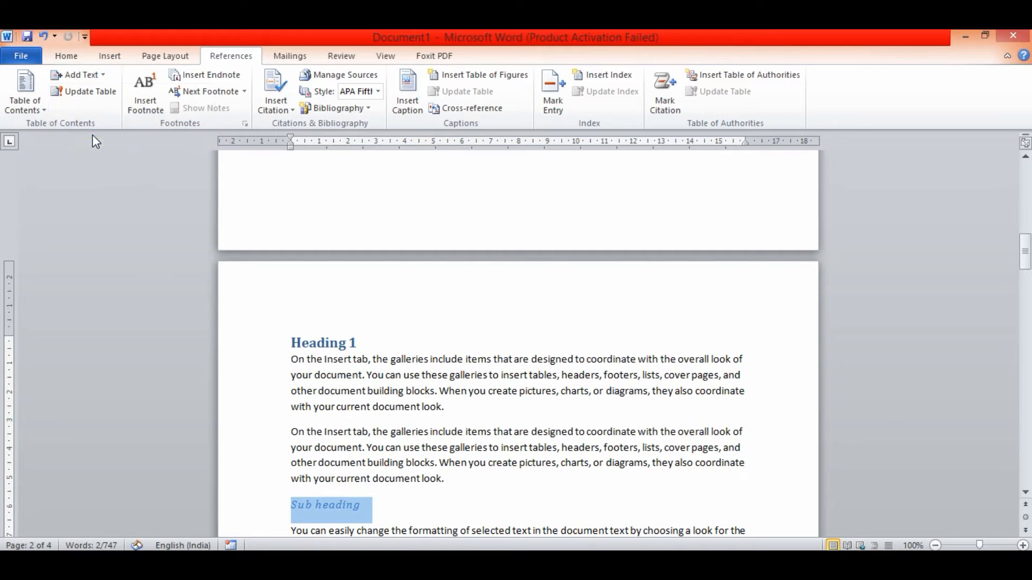
click(448, 516)
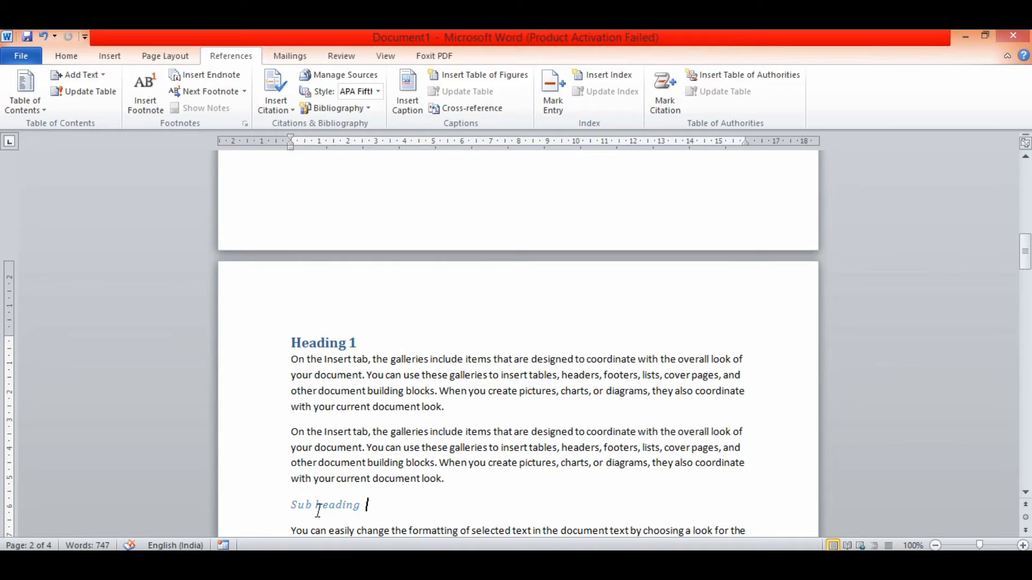
scroll(356, 424, down, 15)
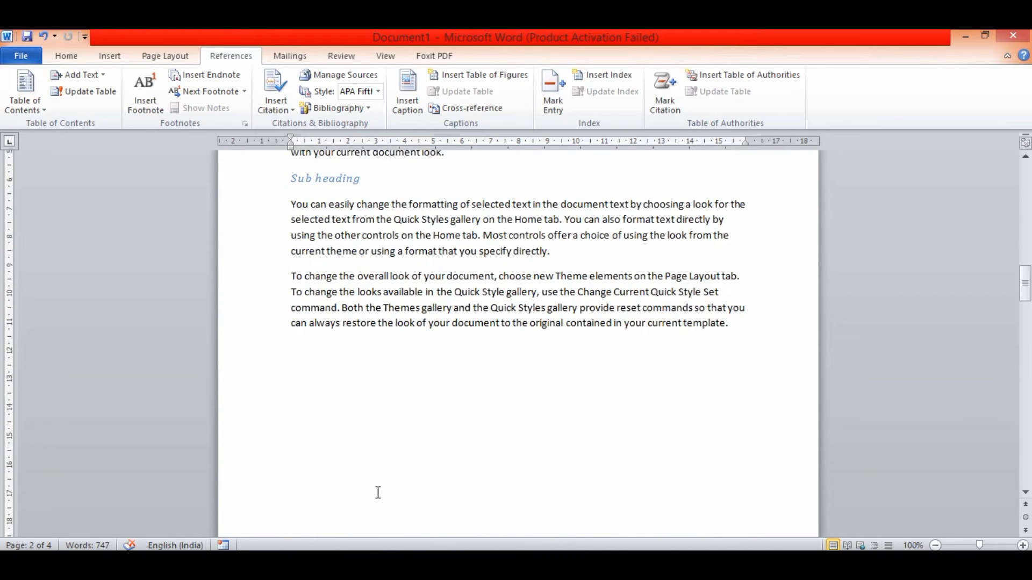
scroll(348, 534, down, 15)
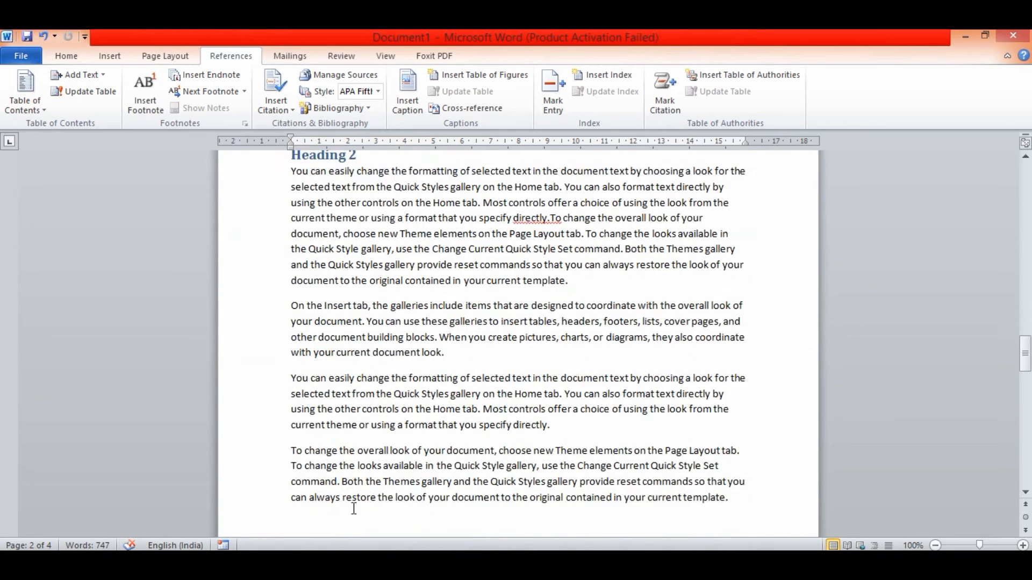
scroll(349, 468, up, 3)
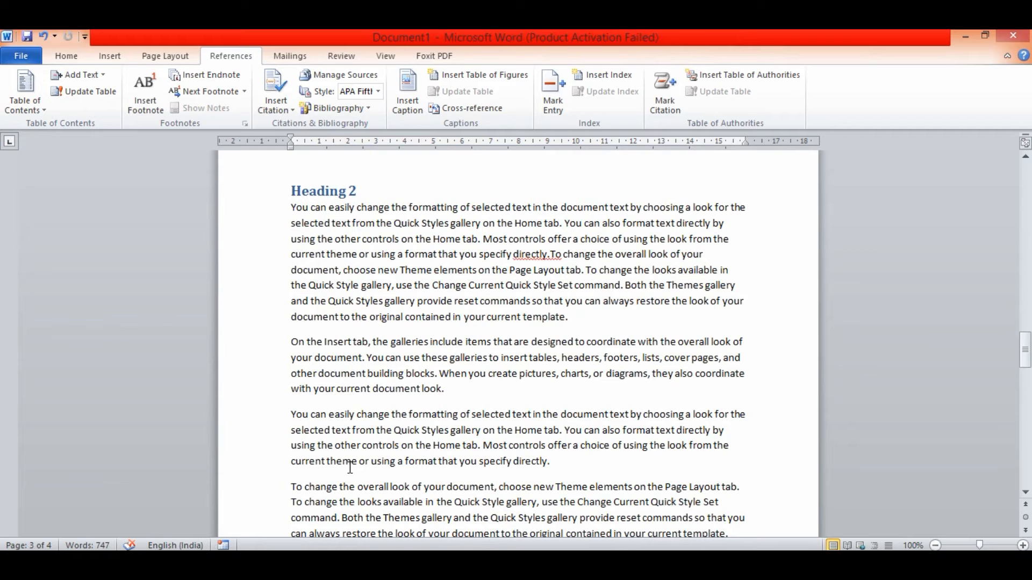
scroll(350, 467, up, 10)
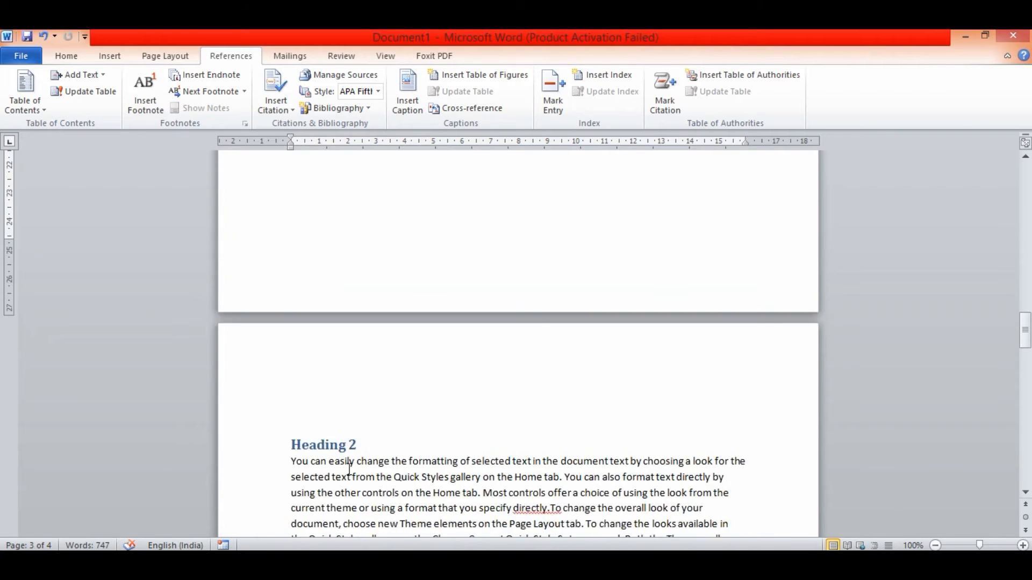
scroll(361, 431, up, 10)
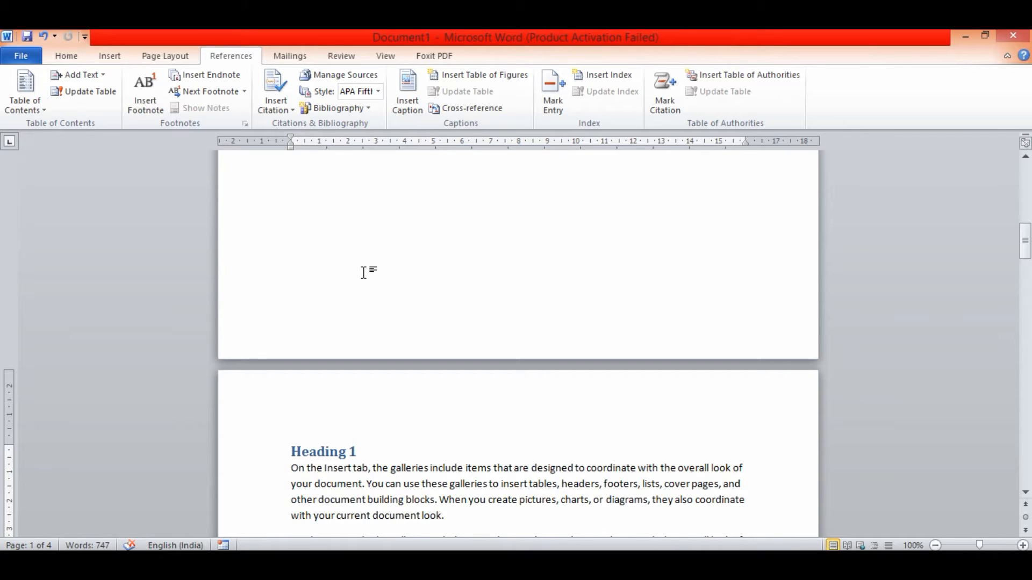
Insert the built-in Automatic Table 1 table of contents at the start of the blank first page
scroll(363, 273, up, 10)
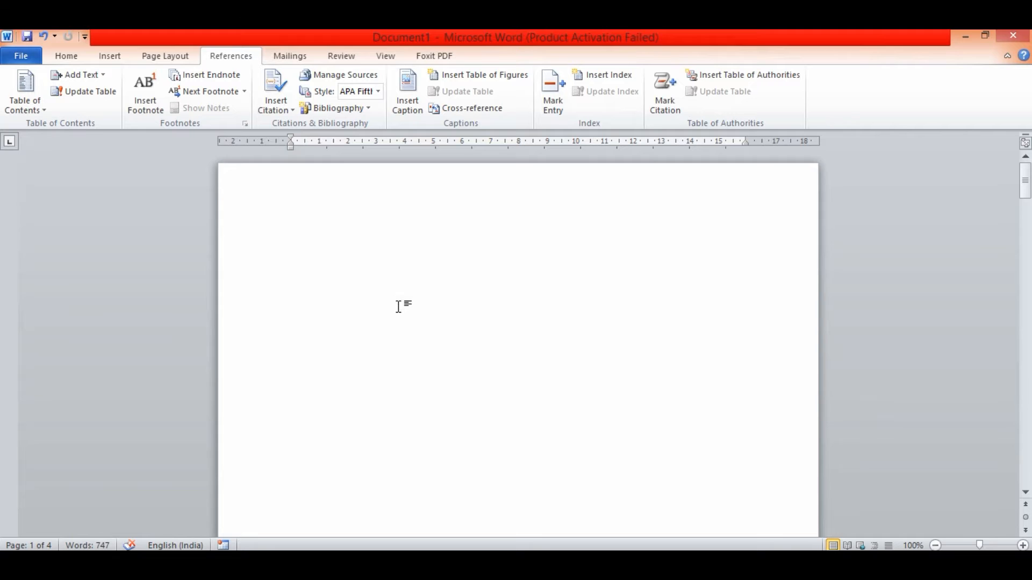
scroll(399, 310, down, 10)
scroll(400, 310, up, 10)
click(301, 241)
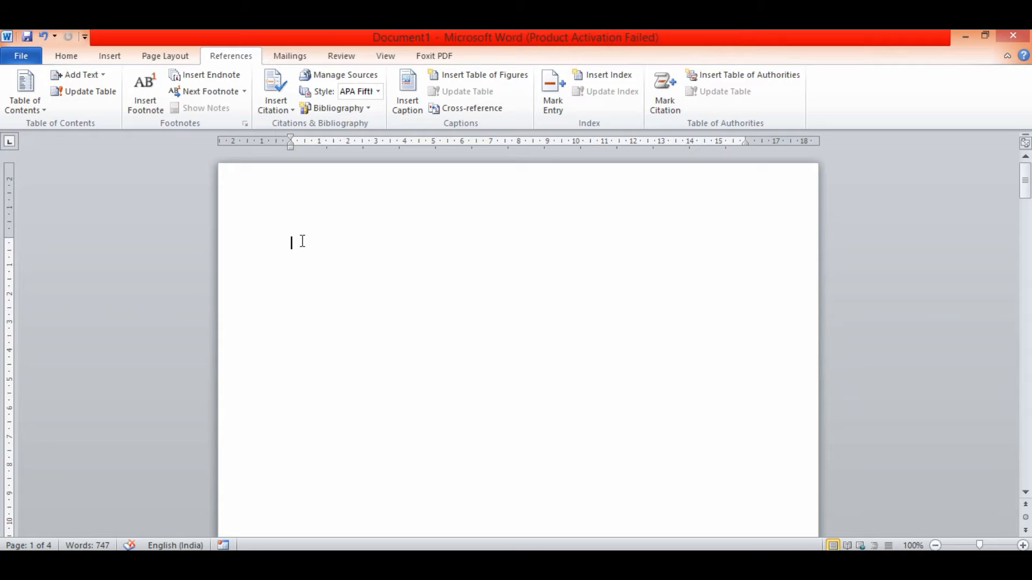
click(25, 89)
click(486, 336)
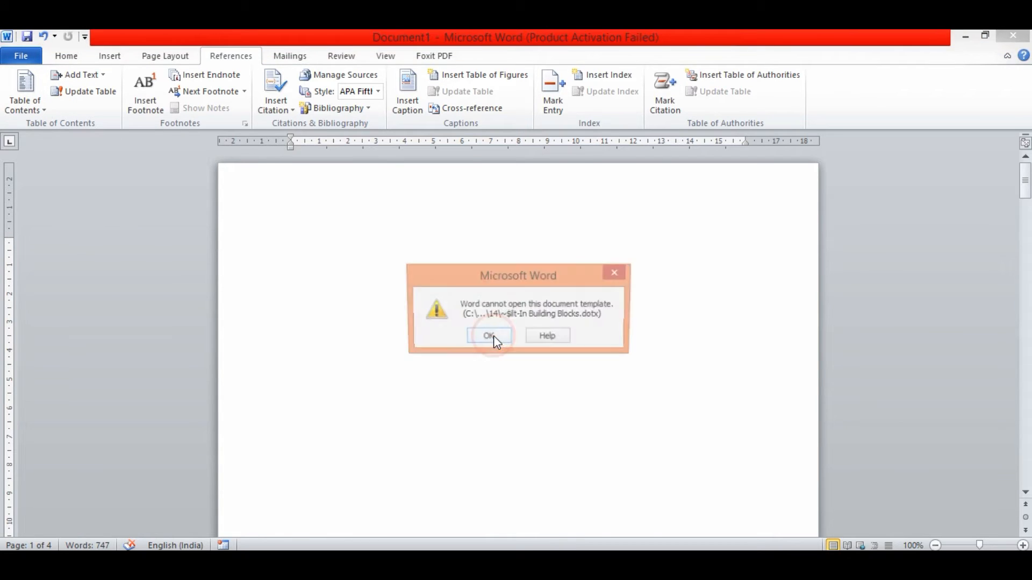
click(491, 337)
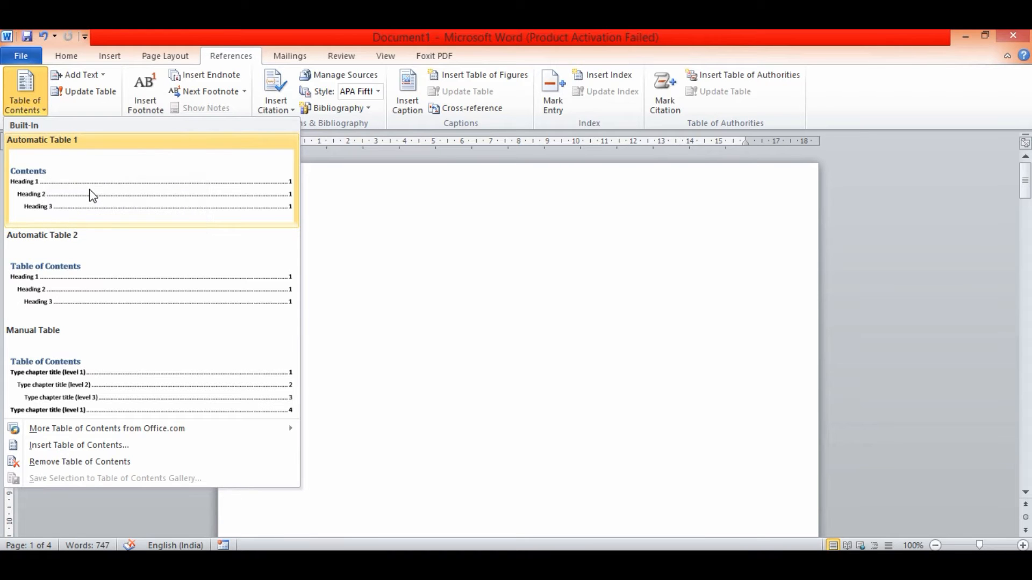
click(43, 192)
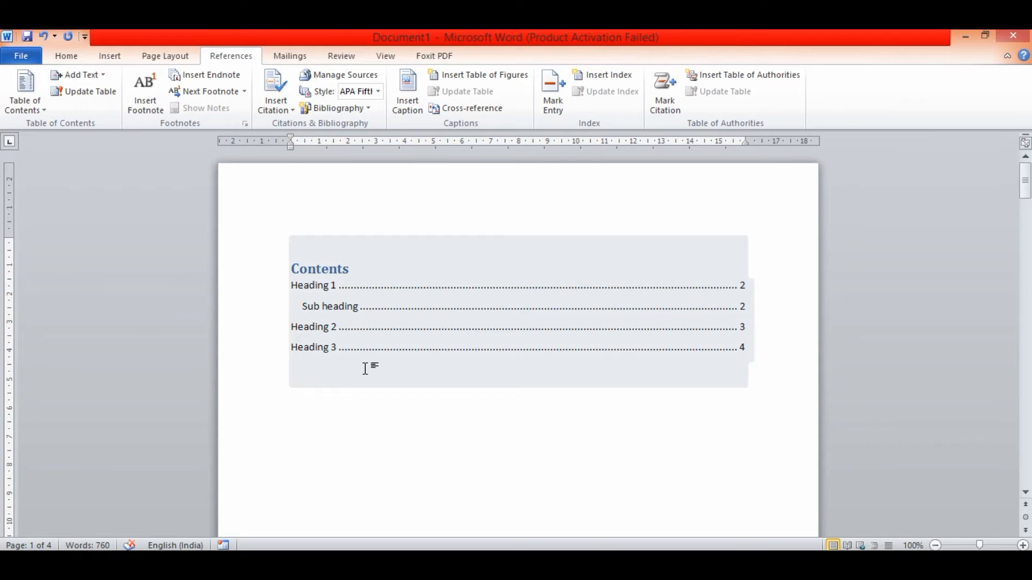
Follow the "Heading 1" entry in the table of contents to its section and return to the contents page
click(326, 286)
click(347, 285)
click(359, 278)
ctrl+click(360, 279)
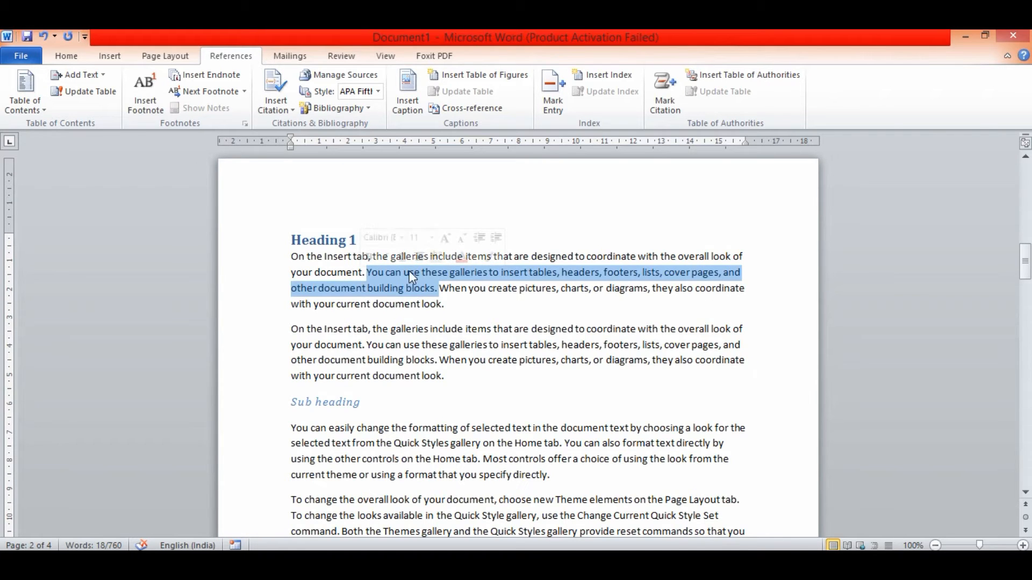
scroll(420, 274, up, 10)
Follow the "Heading 2" entry in the table of contents to its section and return to the contents page
click(382, 282)
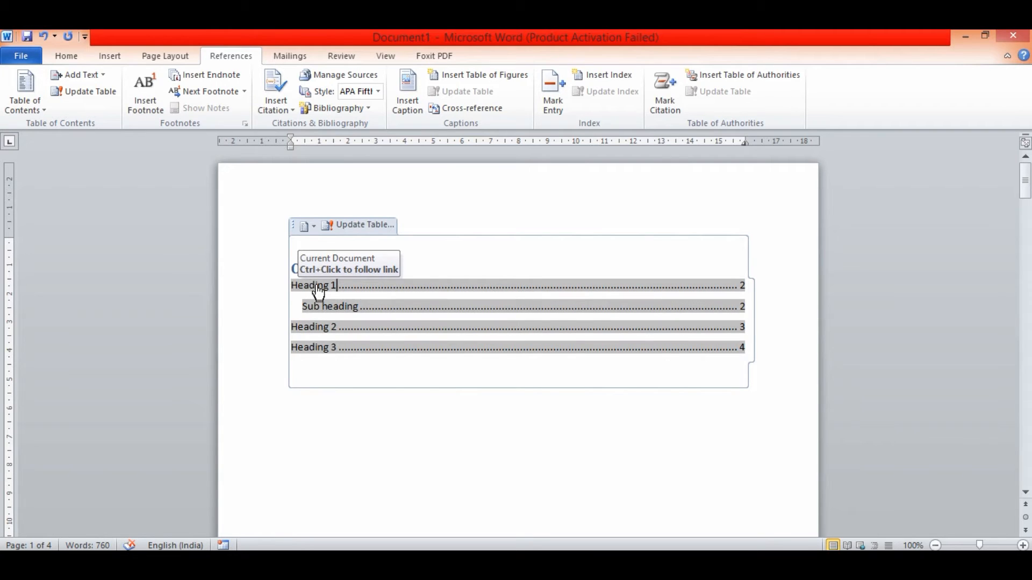
ctrl+click(306, 329)
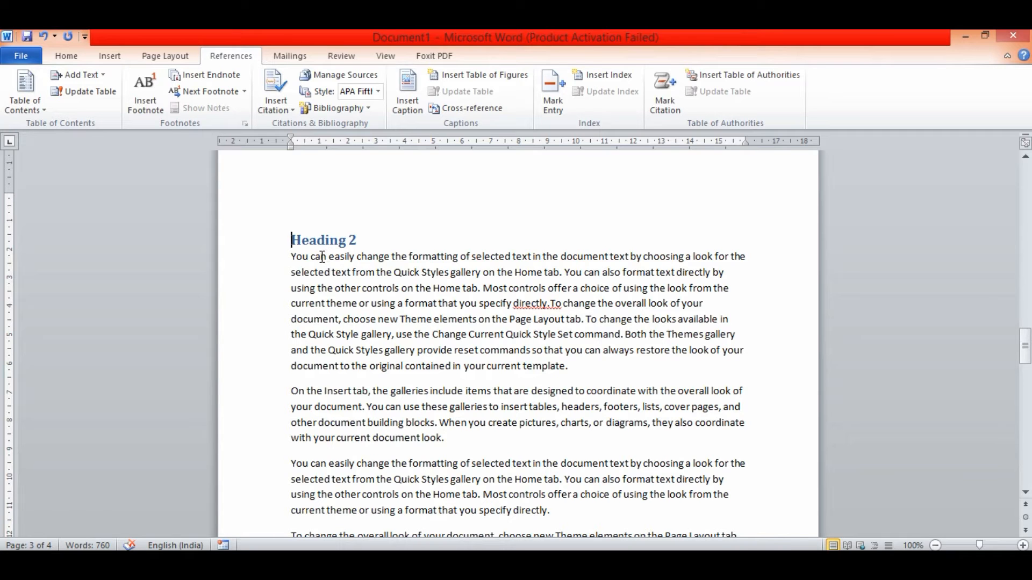
scroll(329, 240, up, 3)
scroll(329, 242, down, 9)
scroll(329, 243, up, 20)
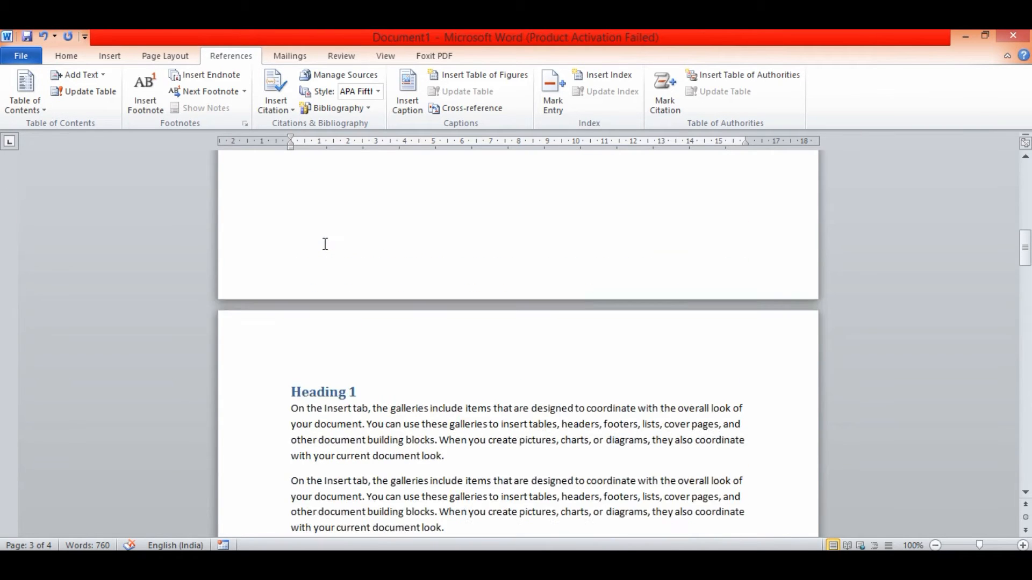
scroll(326, 244, up, 1)
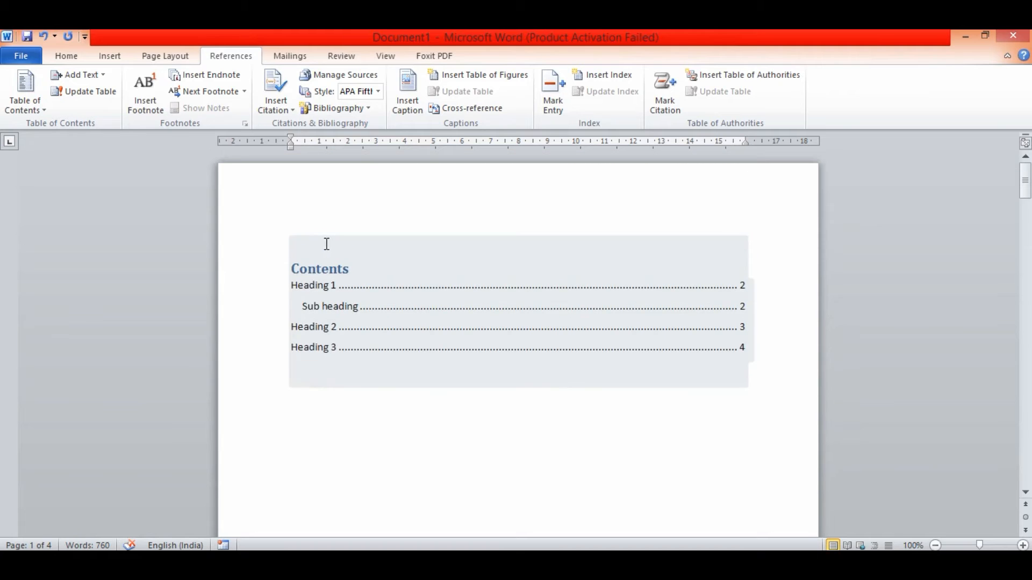
Examine the "Sub heading" contents entry and view all the document's pages together at 20% zoom
click(355, 305)
click(302, 304)
click(361, 304)
click(329, 307)
click(445, 270)
scroll(415, 471, down, 8)
click(415, 469)
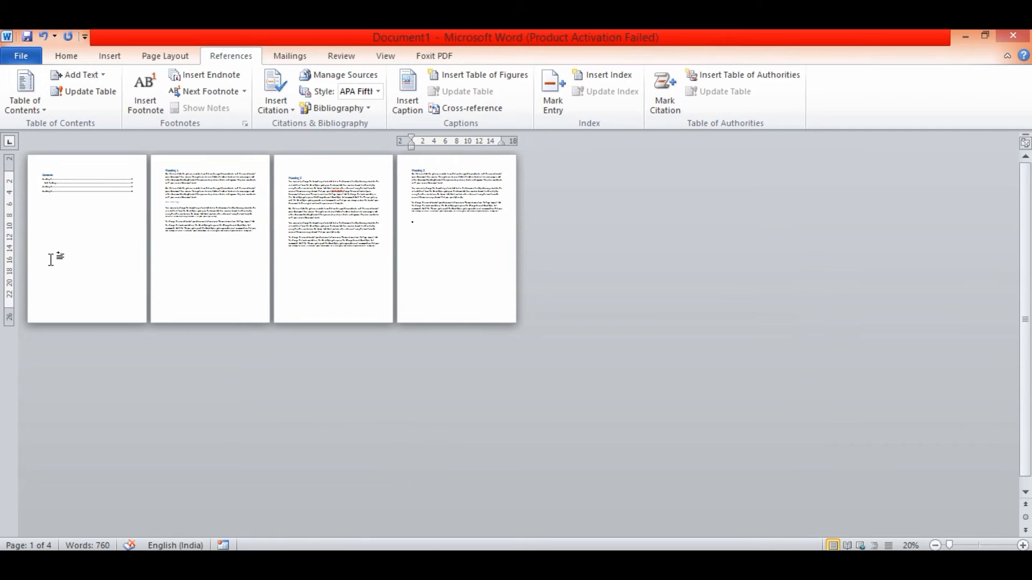
scroll(76, 272, up, 5)
scroll(532, 375, up, 15)
scroll(527, 377, up, 20)
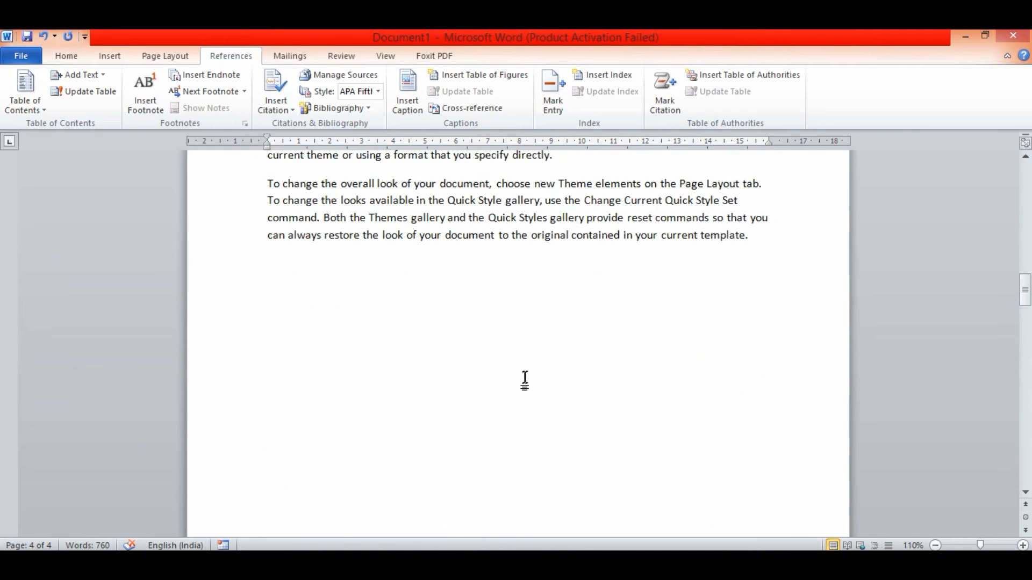
Test the link of the "Sub heading" contents entry by following it to its section and returning to the contents page
click(334, 333)
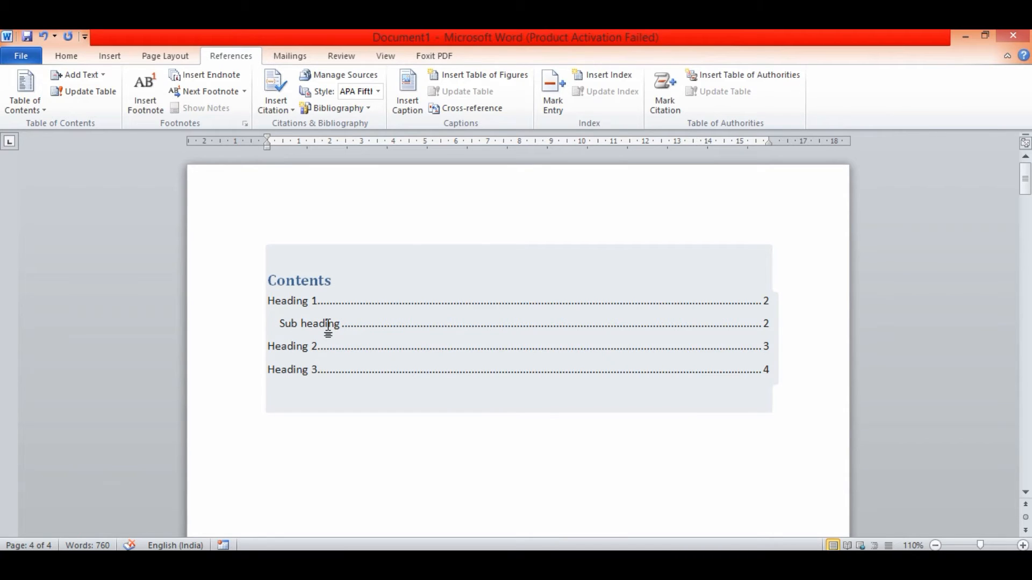
click(330, 326)
click(321, 324)
ctrl+click(701, 317)
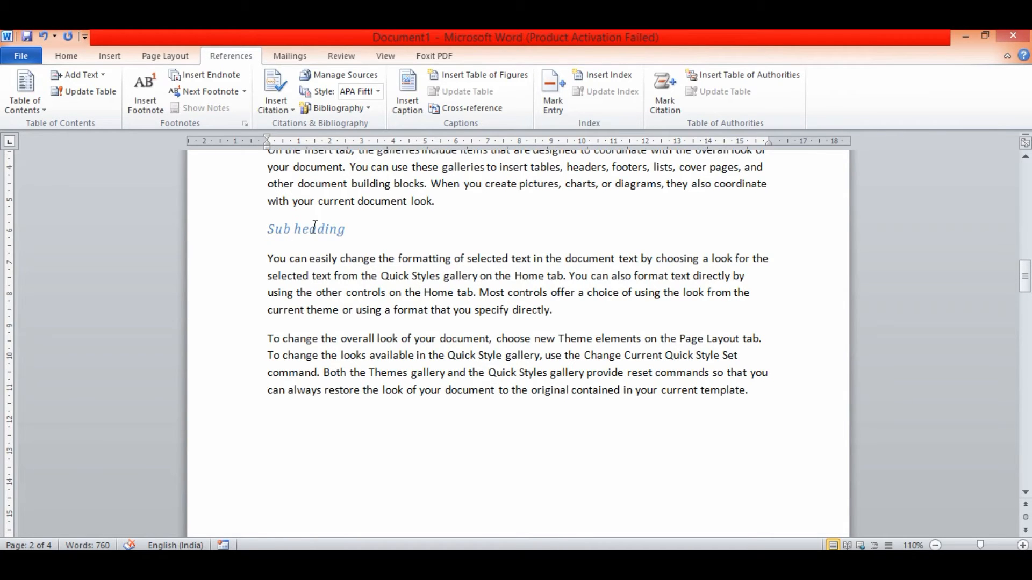
scroll(401, 304, up, 6)
scroll(401, 303, up, 10)
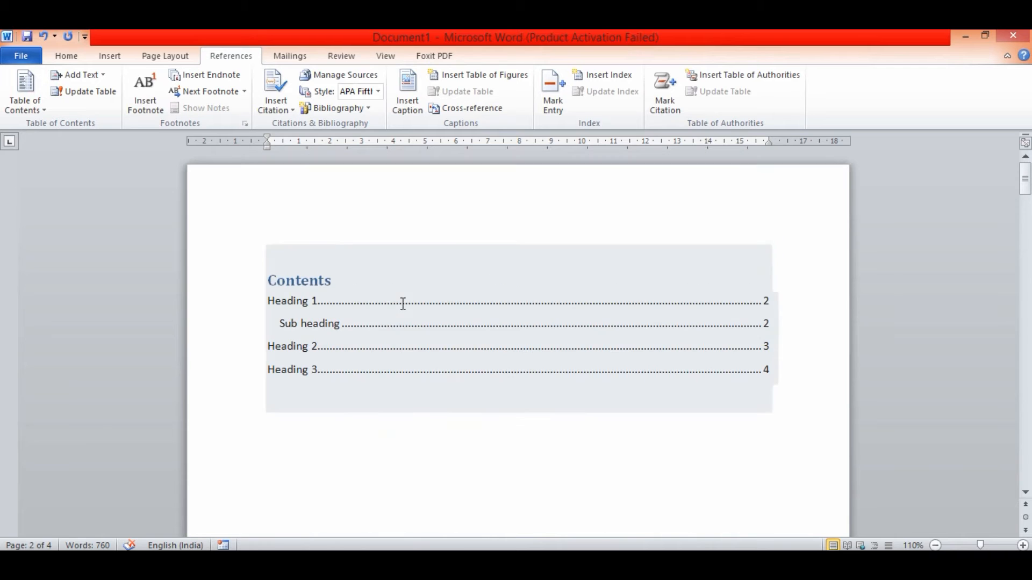
click(284, 326)
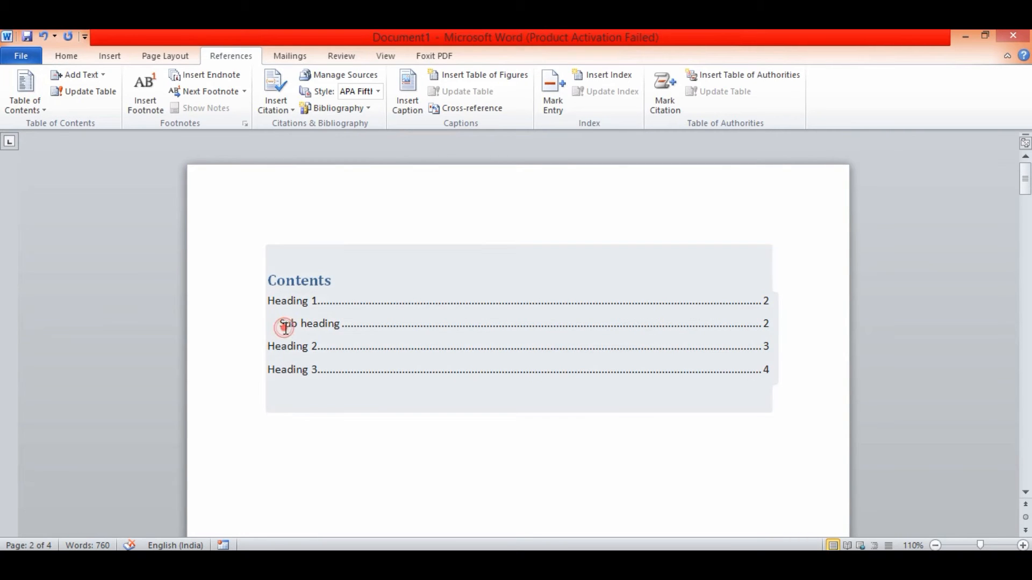
click(369, 285)
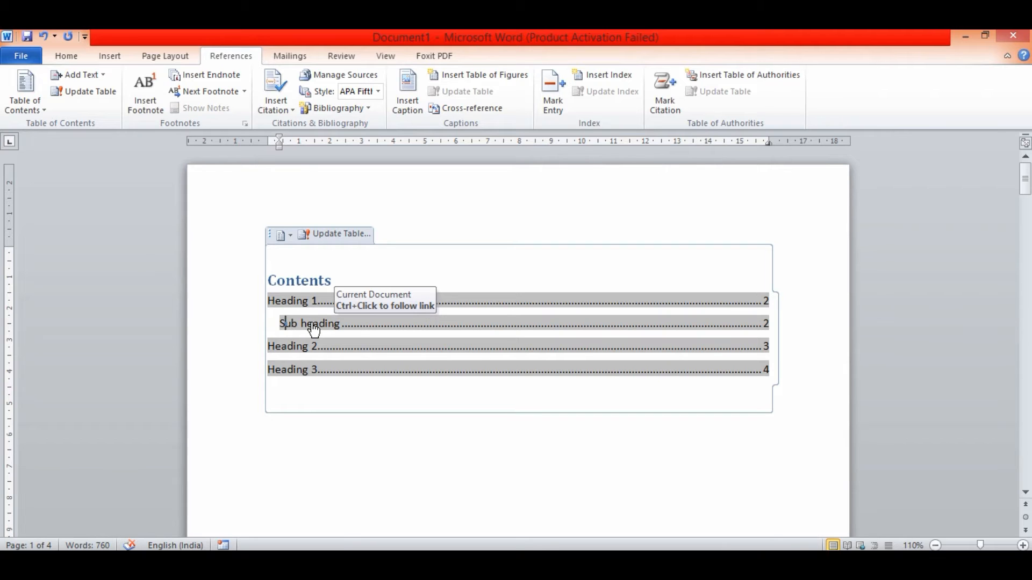
ctrl+click(314, 324)
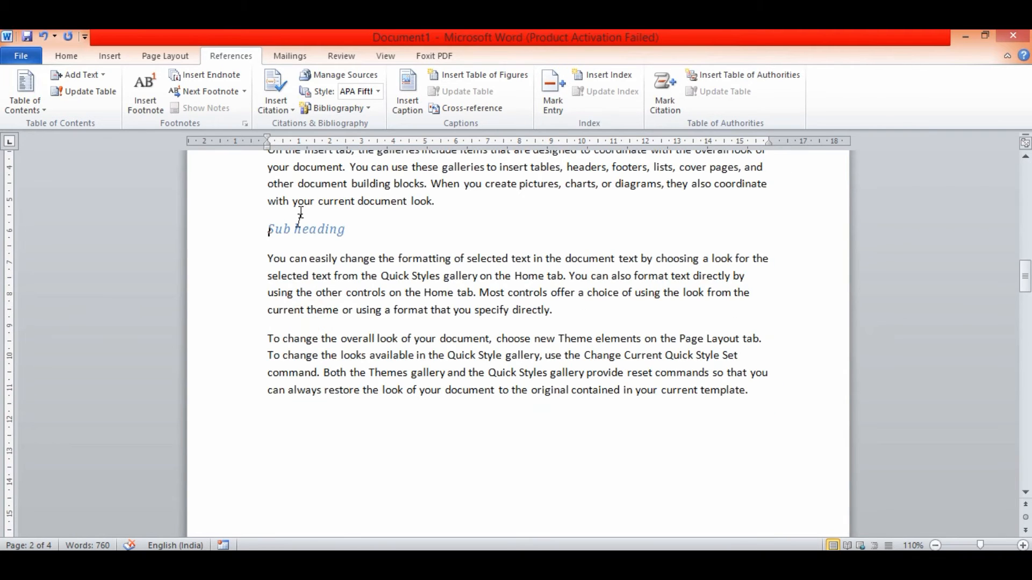
scroll(352, 242, up, 15)
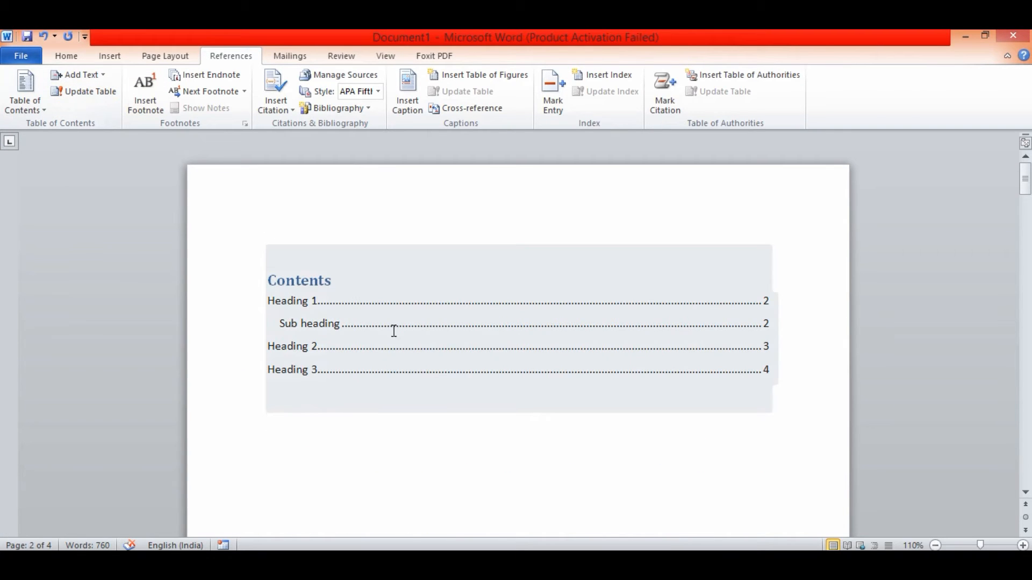
Add the lines "Heading 4" and "Sub Heading 2" after the last paragraph of the document
scroll(395, 339, down, 15)
scroll(379, 457, down, 4)
scroll(379, 454, up, 10)
scroll(380, 450, down, 6)
scroll(380, 449, up, 5)
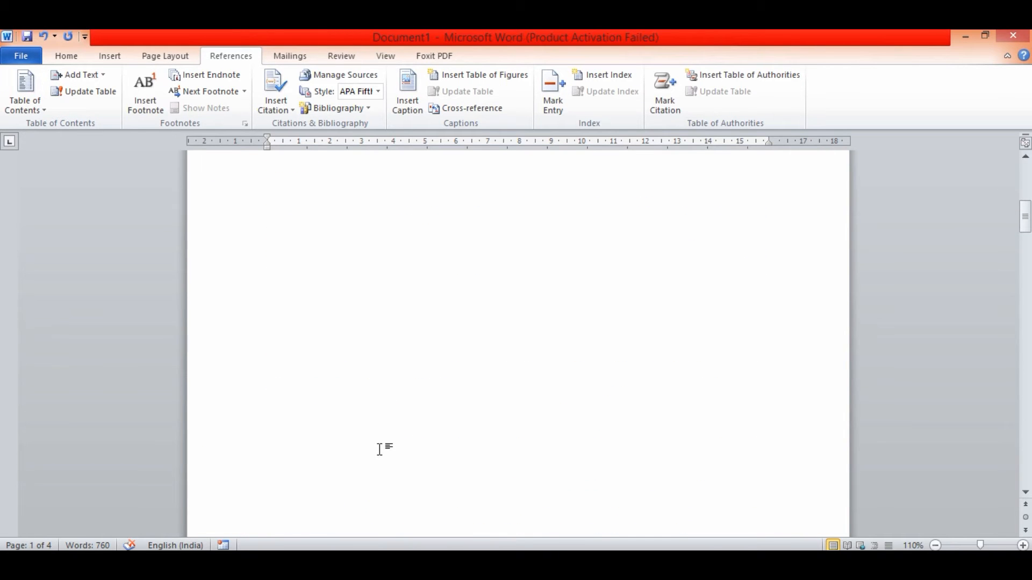
scroll(354, 445, down, 10)
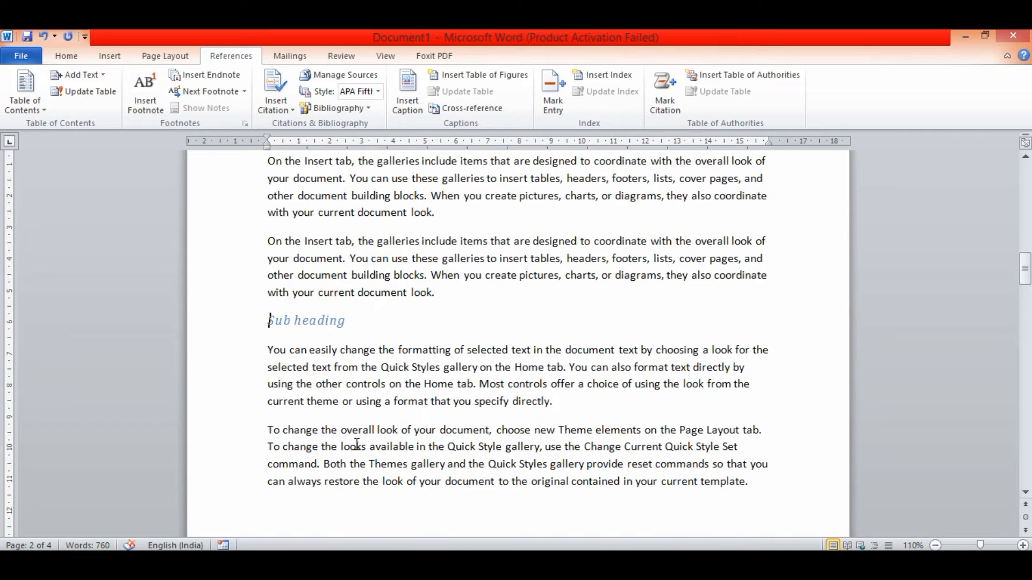
scroll(356, 445, down, 10)
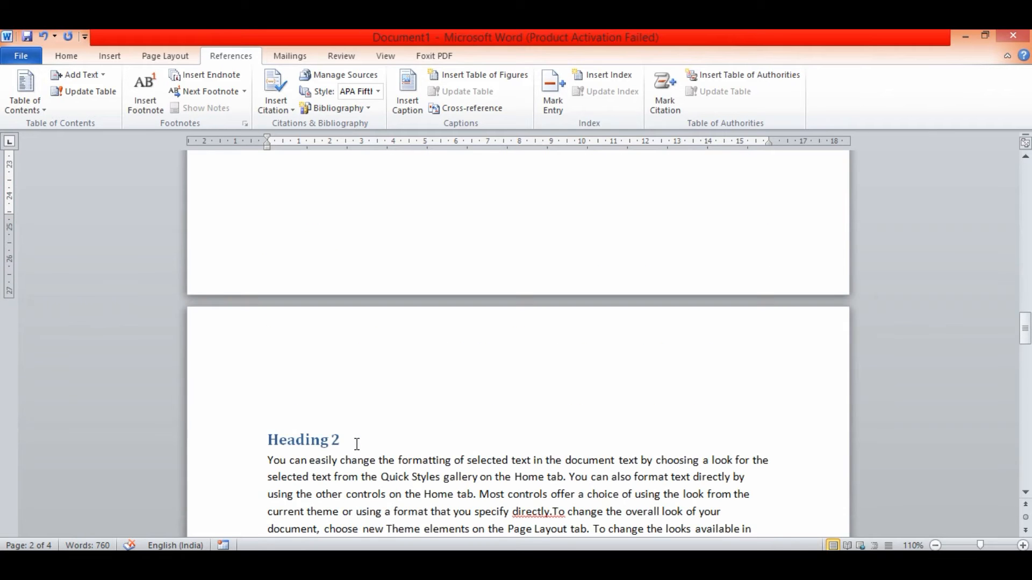
scroll(356, 443, down, 20)
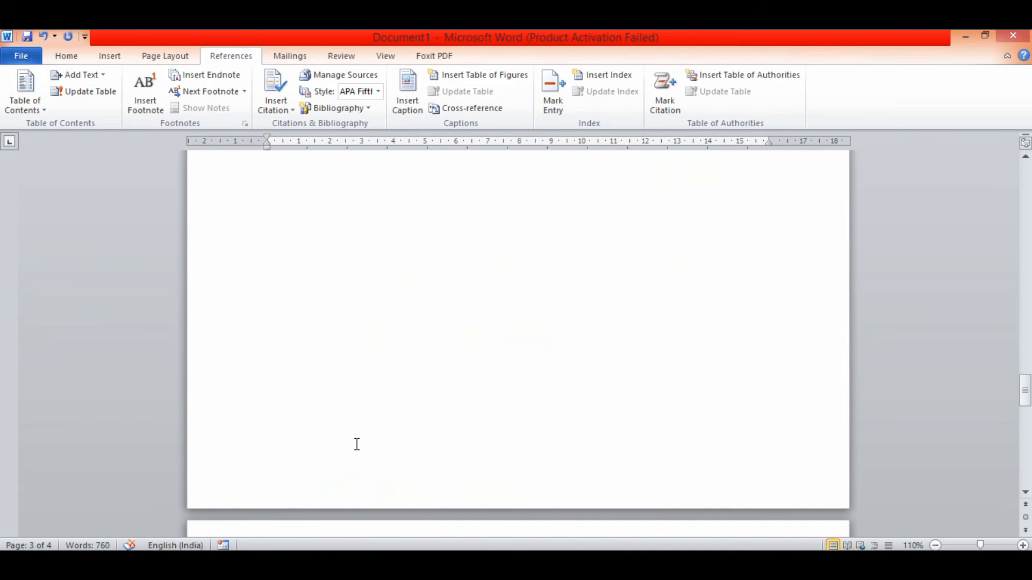
scroll(358, 447, down, 5)
click(772, 196)
key(Return)
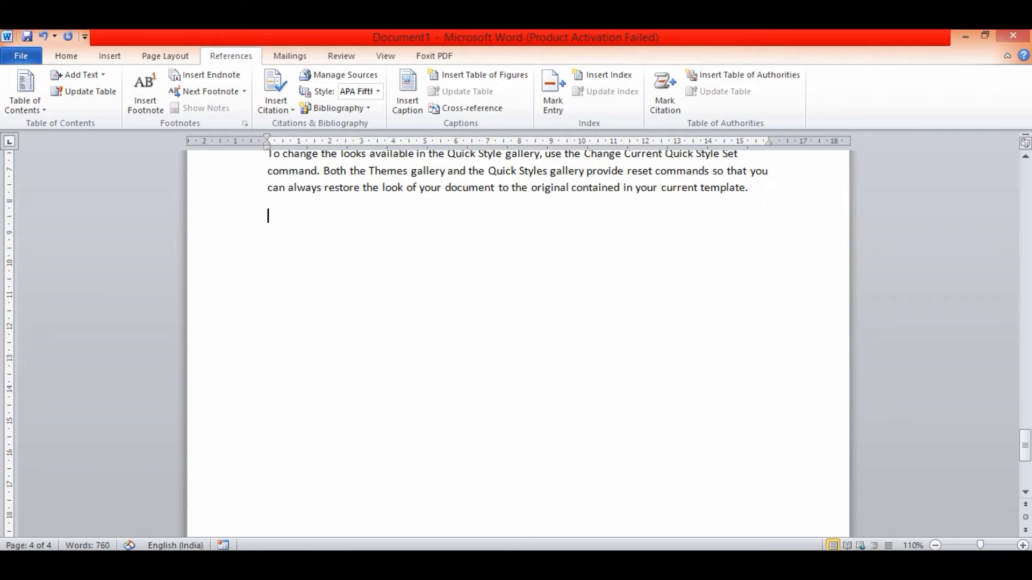
key(Return)
text(Head)
text(ing )
text(4)
text(S)
text(ub )
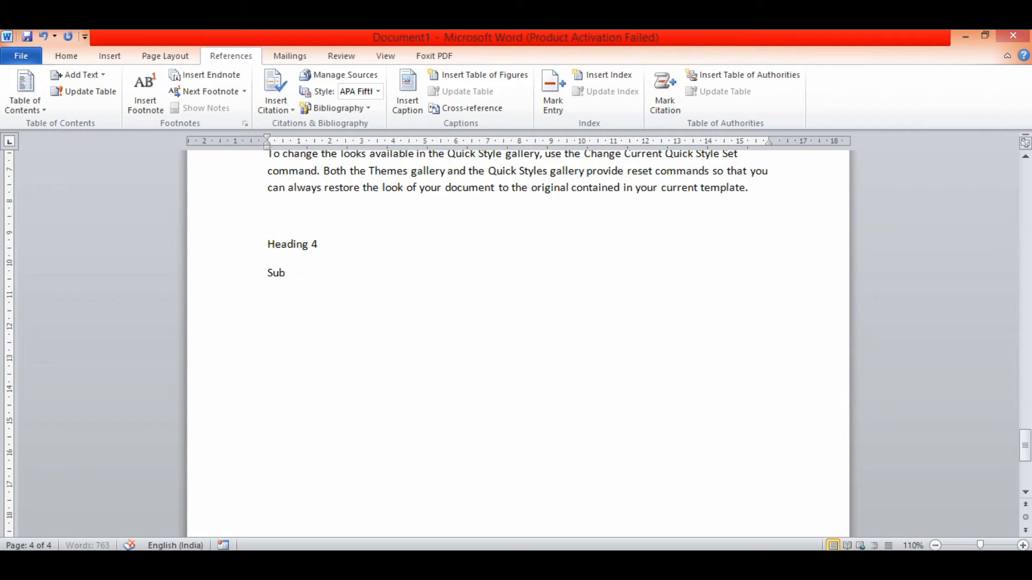
text(Heading 2)
Generate sample paragraphs with =rand() between the "Heading 4" and "Sub Heading 2" lines
click(333, 240)
key(Return)
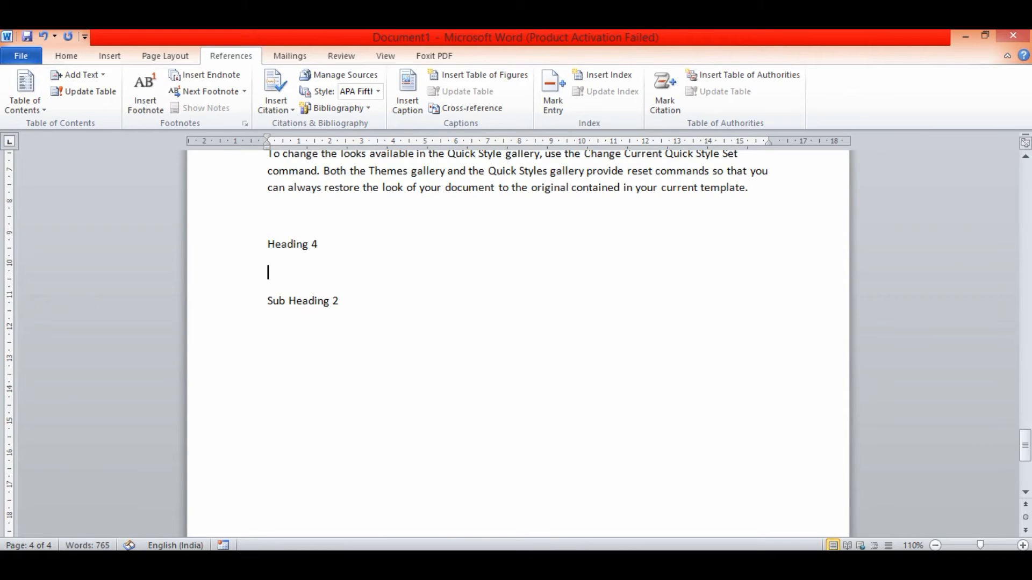
text(=rand())
key(Return)
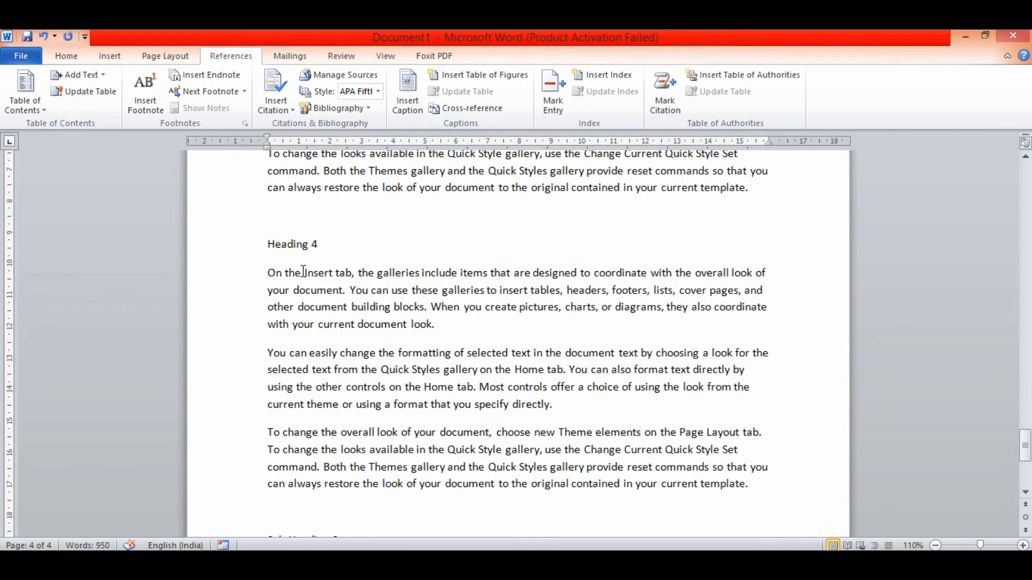
Move the last generated paragraph, starting "To change the overall look of your document", below the "Sub Heading 2" line
scroll(334, 309, down, 4)
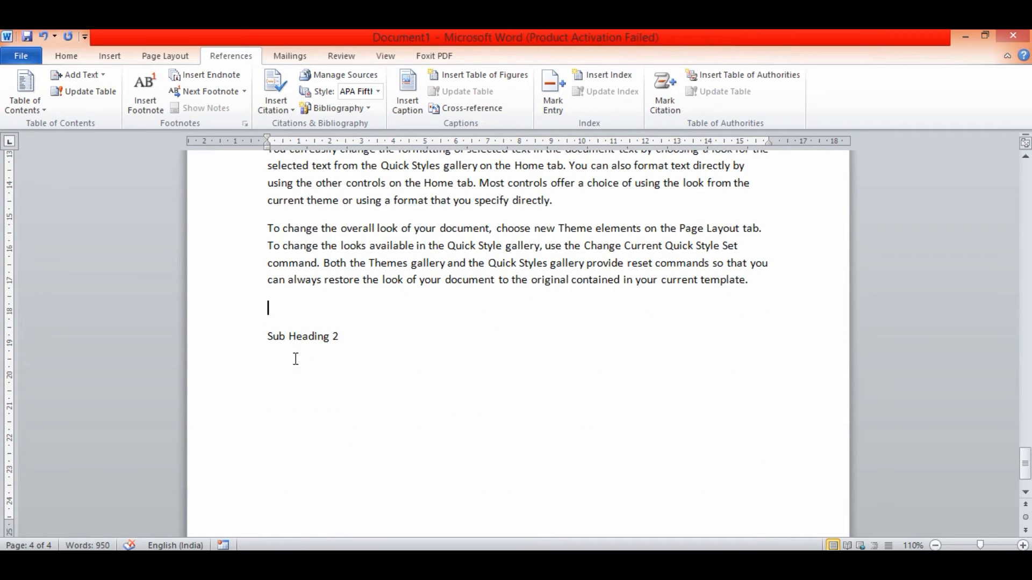
drag(267, 234, 758, 278)
key(ctrl+c)
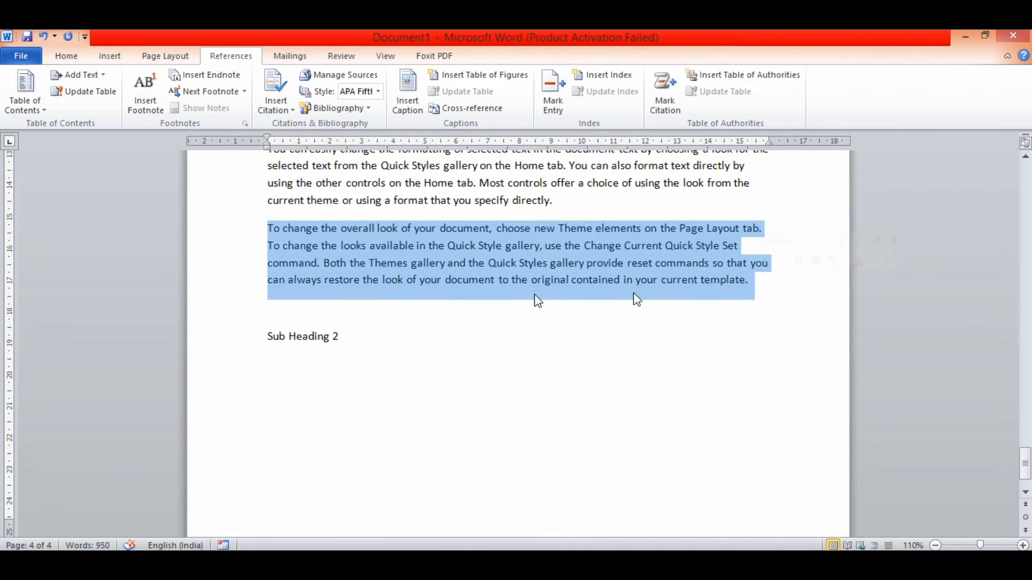
right_click(414, 251)
click(446, 262)
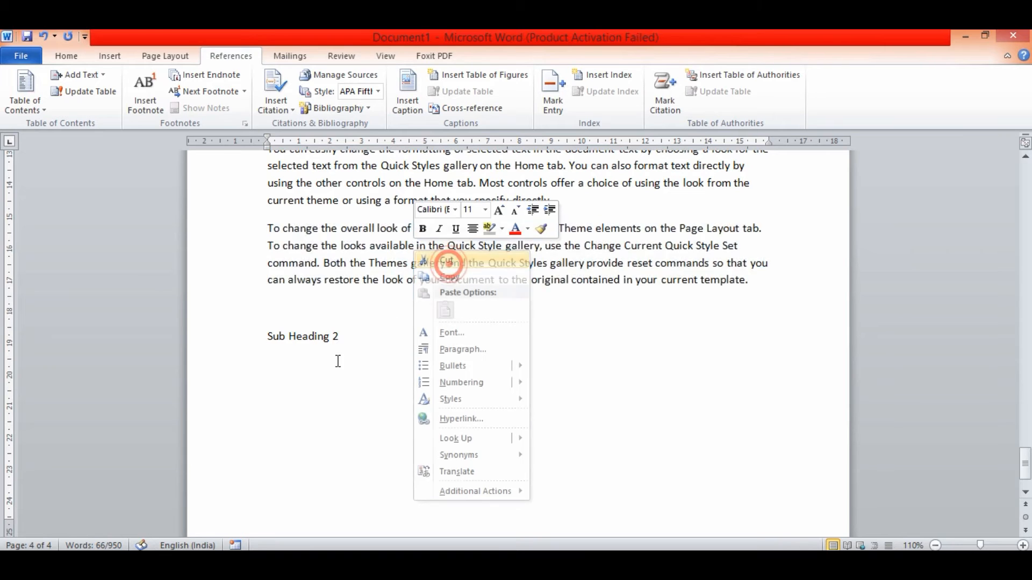
click(280, 275)
click(390, 263)
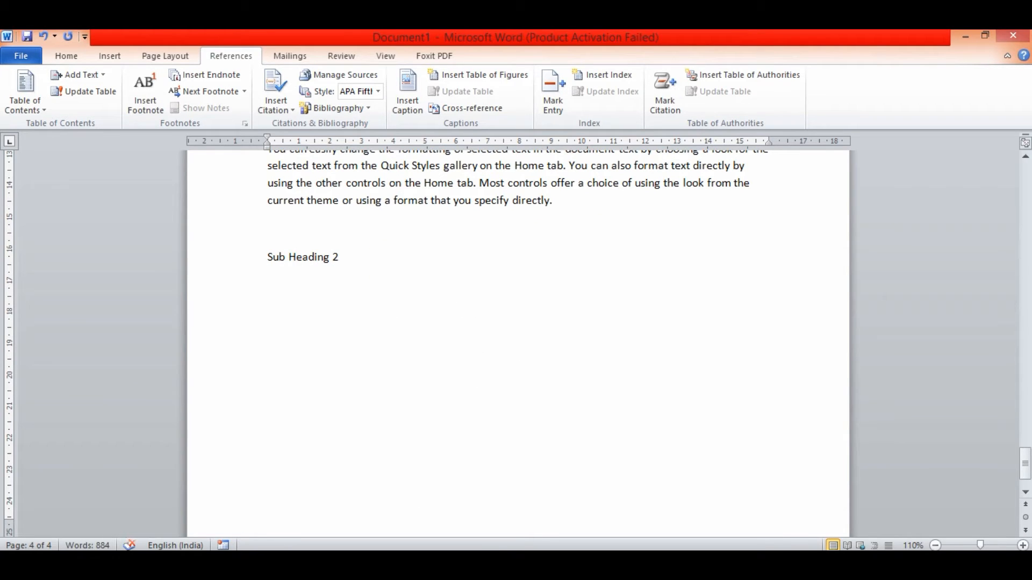
key(ctrl+v)
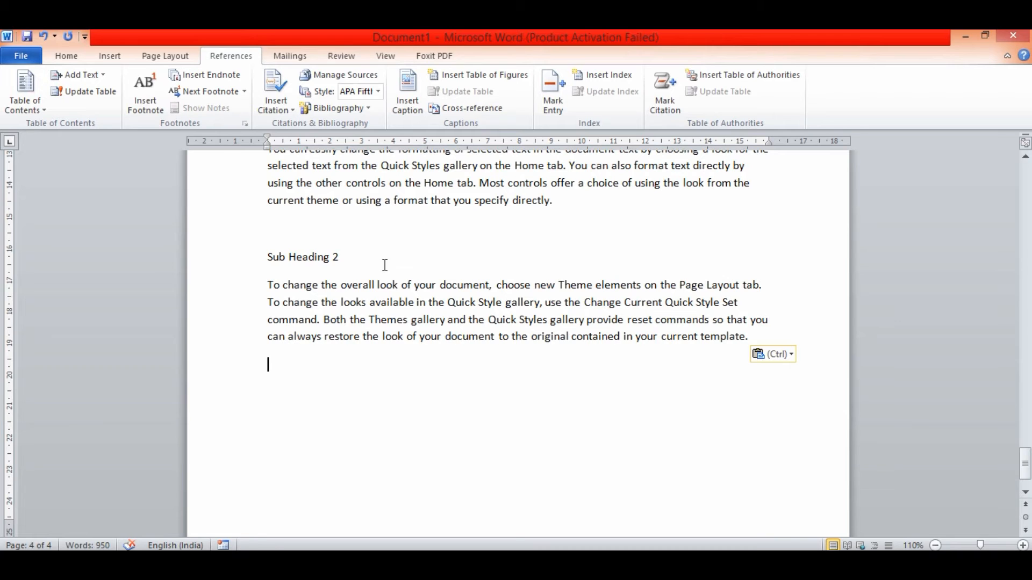
Apply the Heading 1 style to the "Heading 4" line on the last page
scroll(253, 326, up, 3)
click(222, 204)
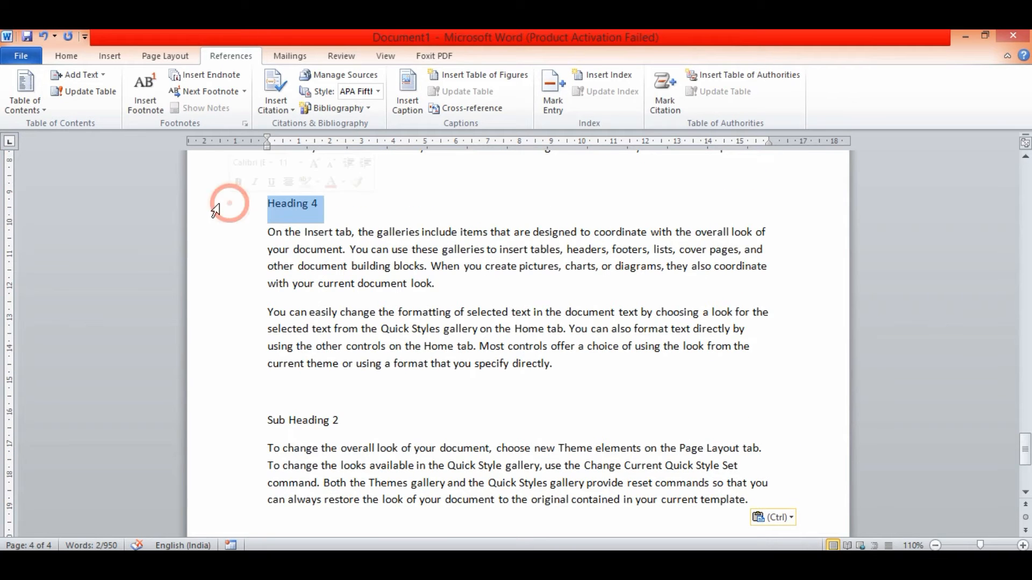
click(60, 55)
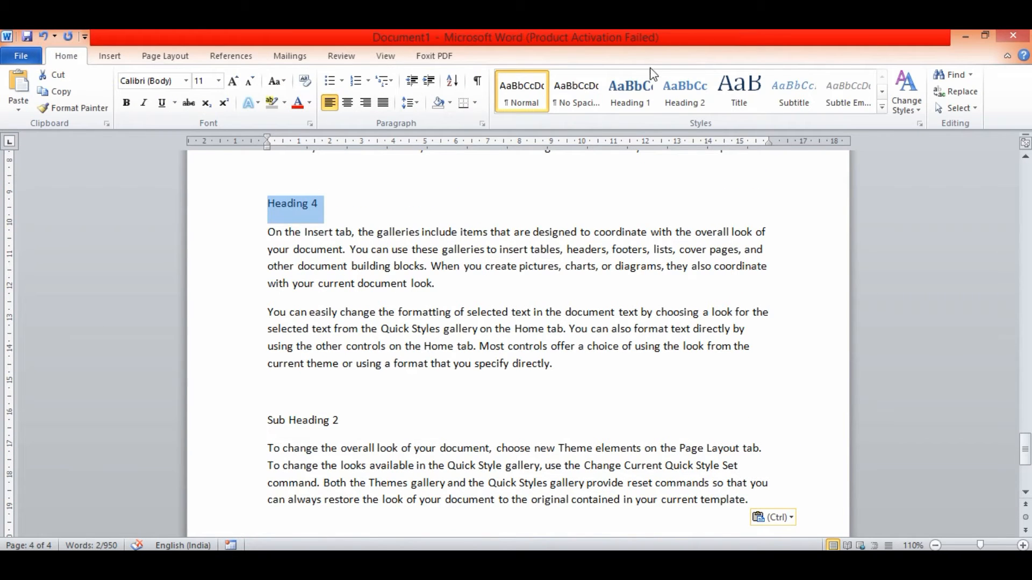
click(636, 106)
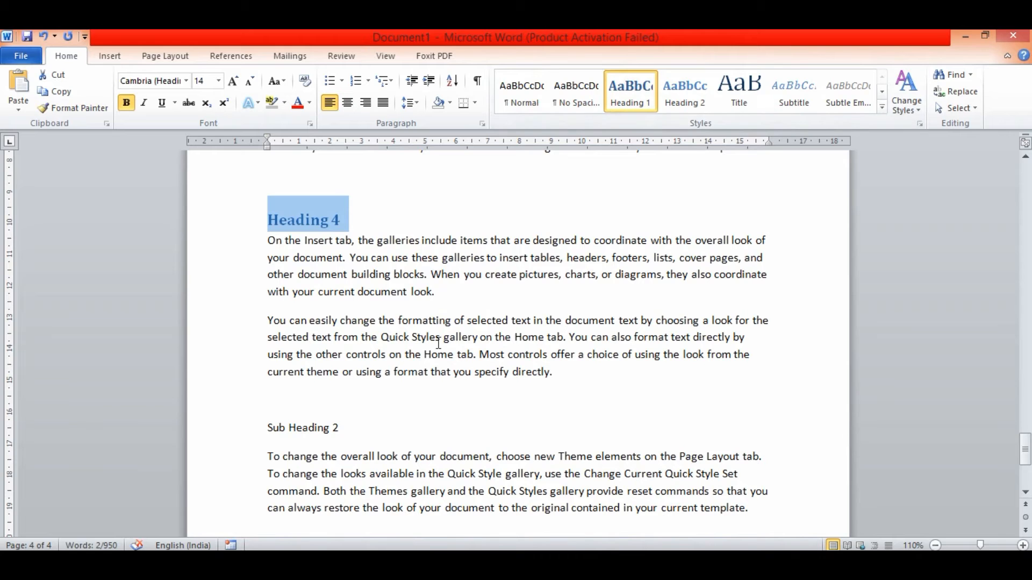
Apply the Subtitle style to the "Sub Heading 2" line on the last page
scroll(349, 366, down, 2)
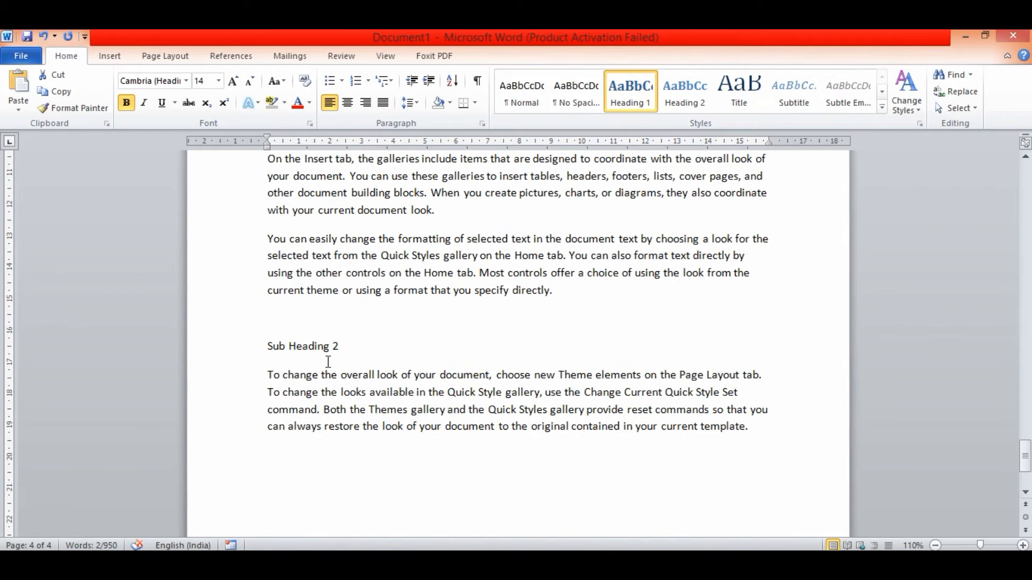
click(245, 350)
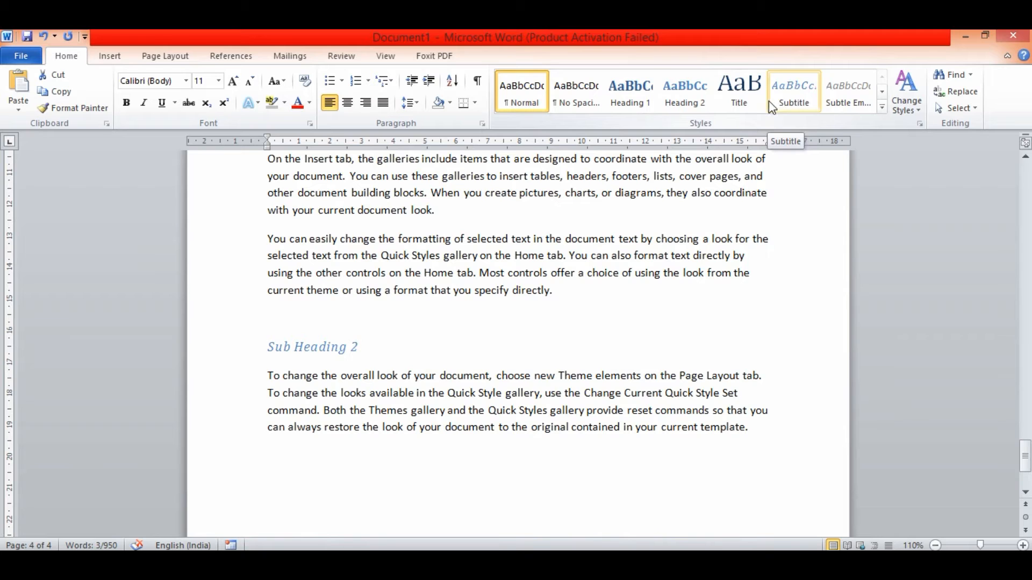
click(782, 103)
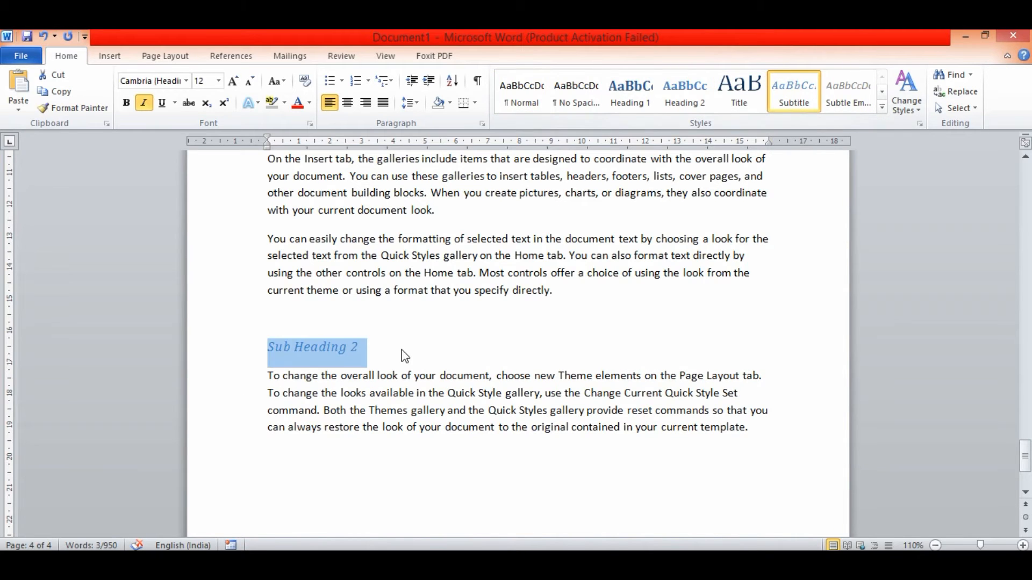
Mark the "Heading 4" line as a Level 1 entry for the table of contents
scroll(403, 354, up, 1)
scroll(388, 357, up, 2)
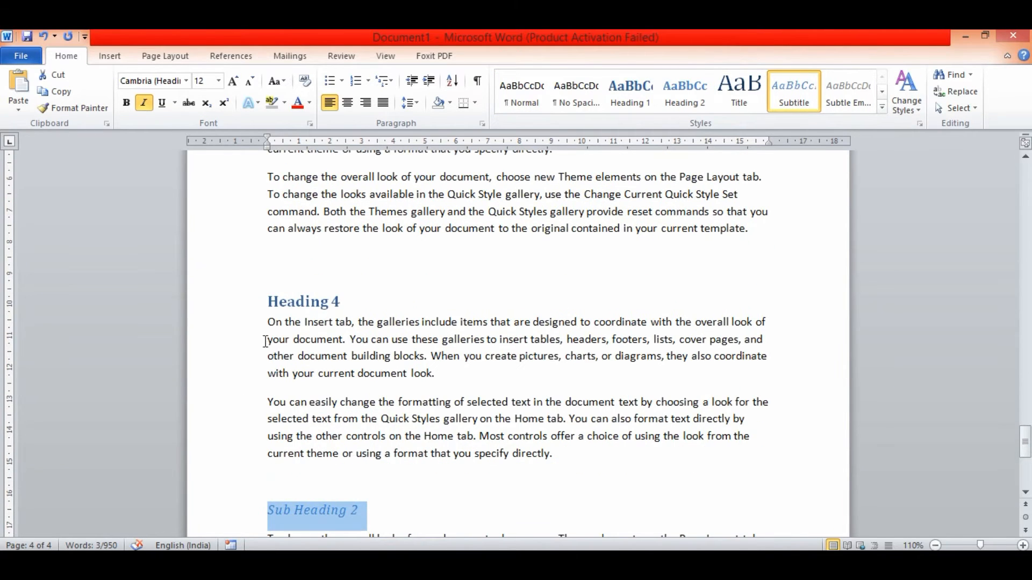
click(247, 304)
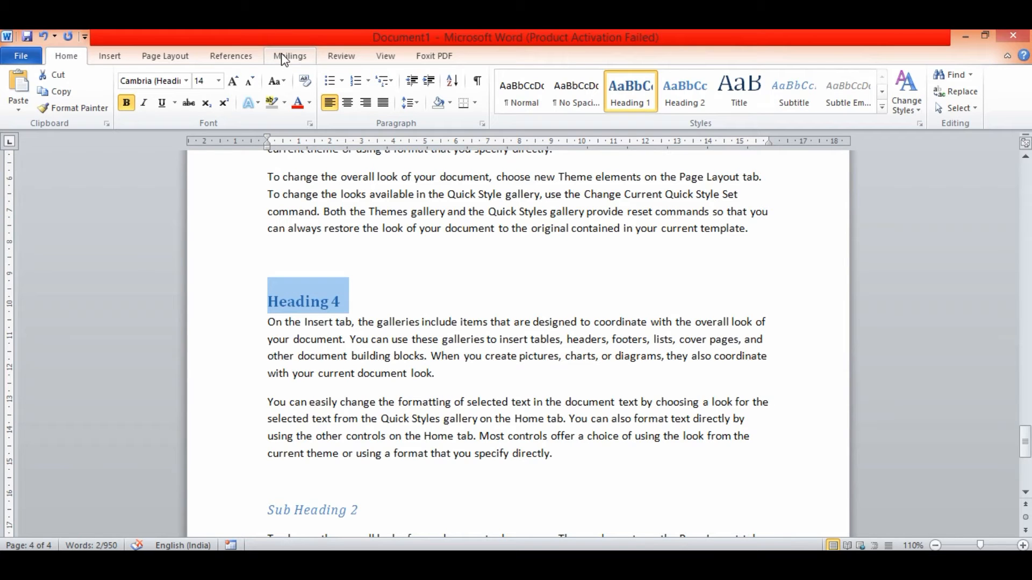
click(231, 60)
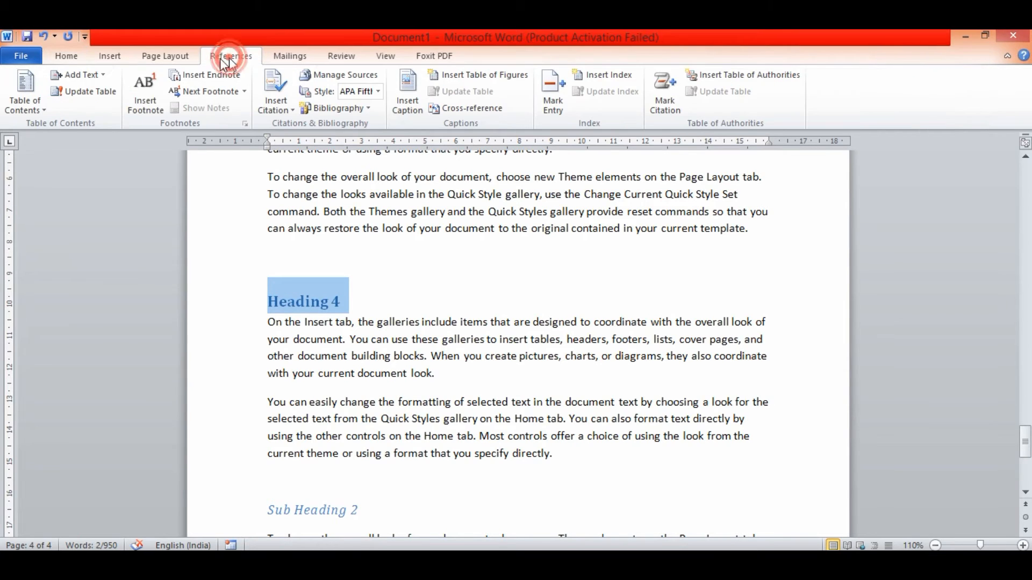
click(101, 76)
click(93, 112)
Mark the "Sub Heading 2" line as a Level 2 entry for the table of contents
scroll(237, 433, down, 3)
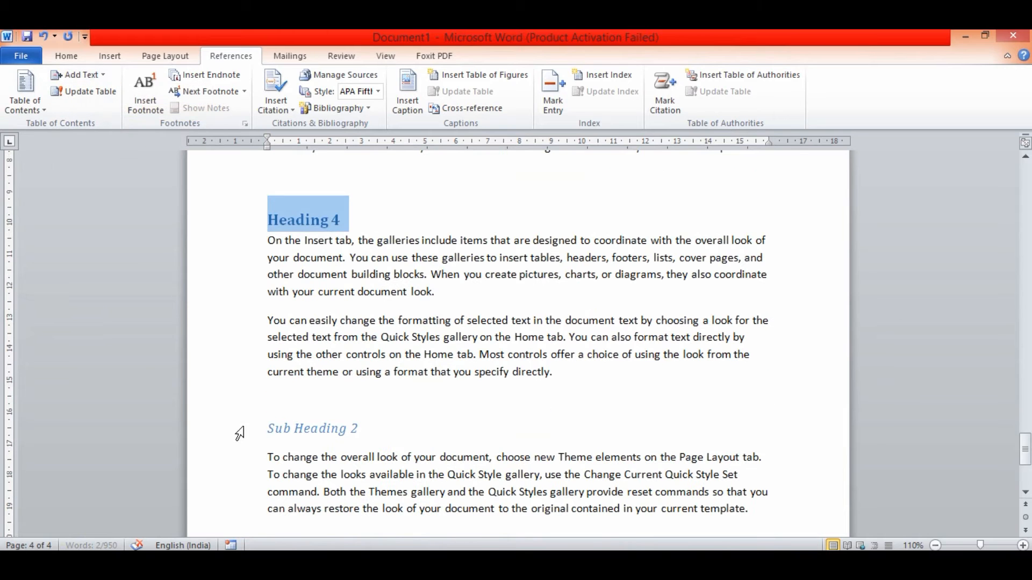
click(231, 428)
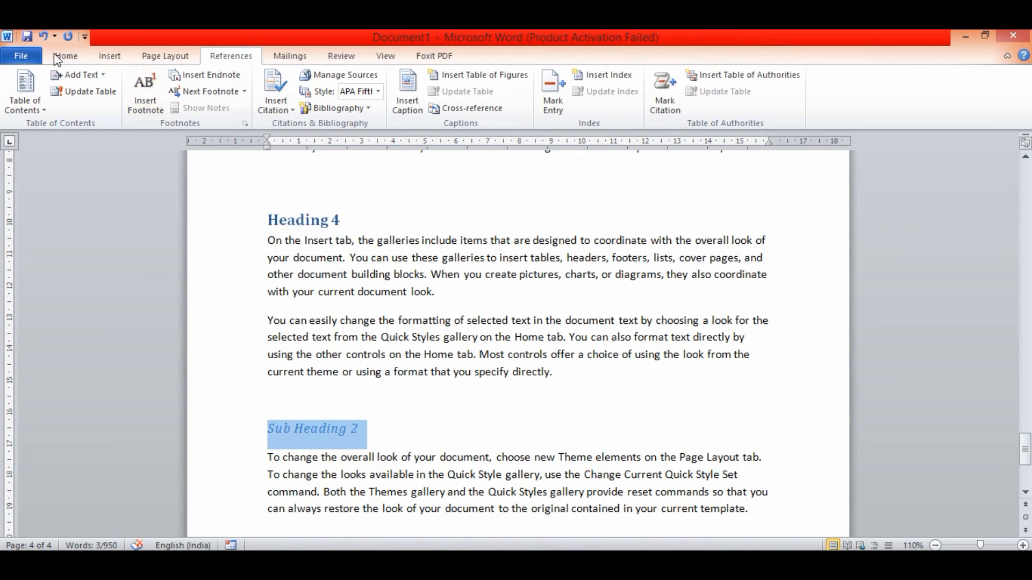
click(97, 75)
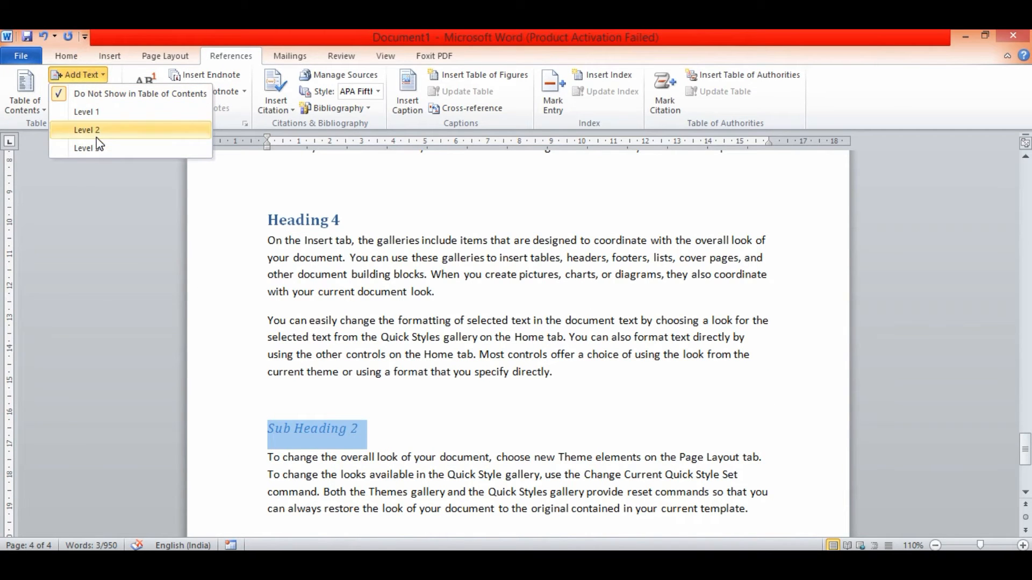
click(93, 130)
Insert a new line reading "SubH" below the second paragraph under "Heading 2"
scroll(391, 239, up, 15)
scroll(391, 243, down, 8)
scroll(382, 339, up, 12)
click(270, 198)
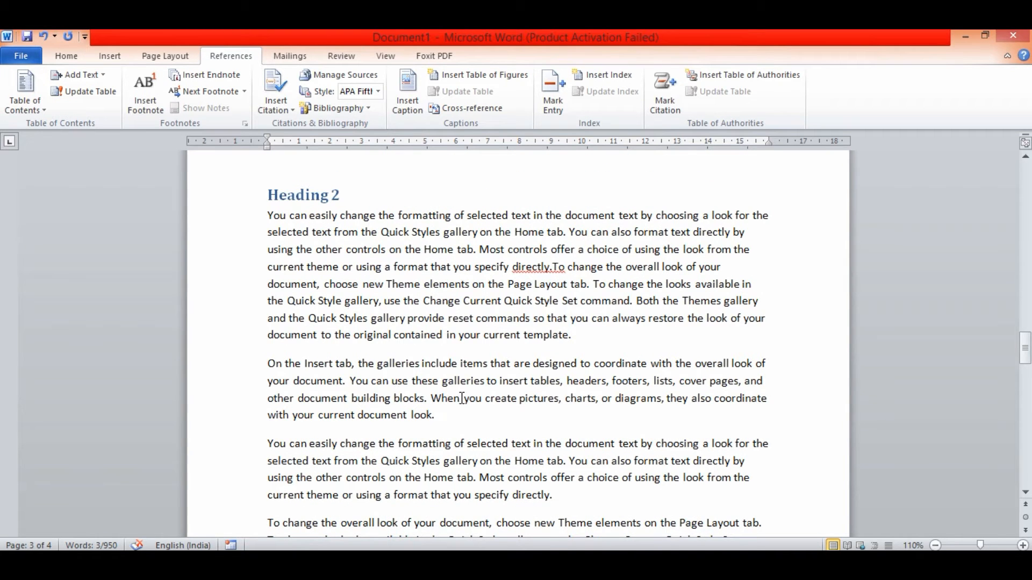
click(462, 419)
key(Return)
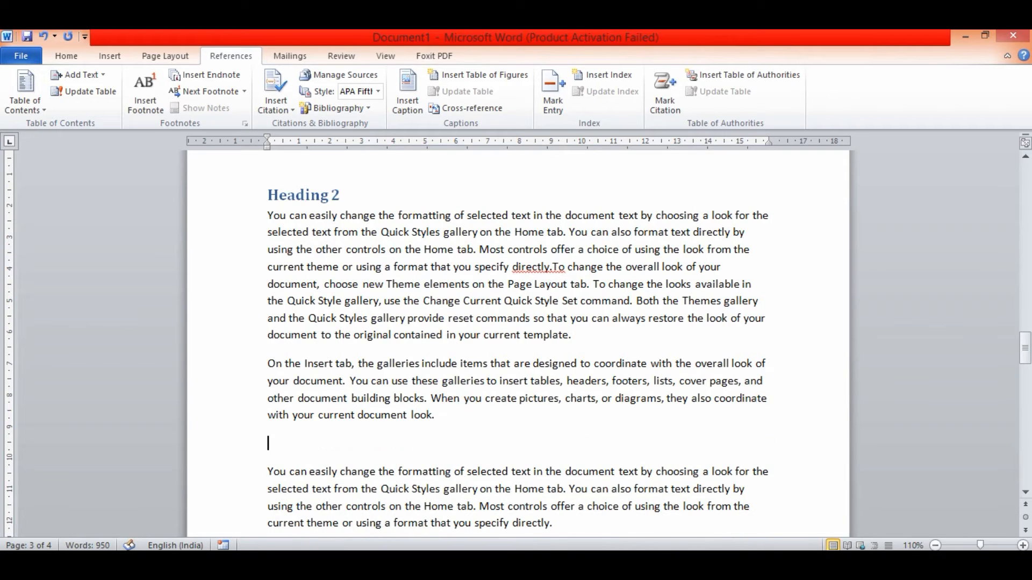
text(SUbH)
key(BackSpace)
key(BackSpace)
key(BackSpace)
text(ub)
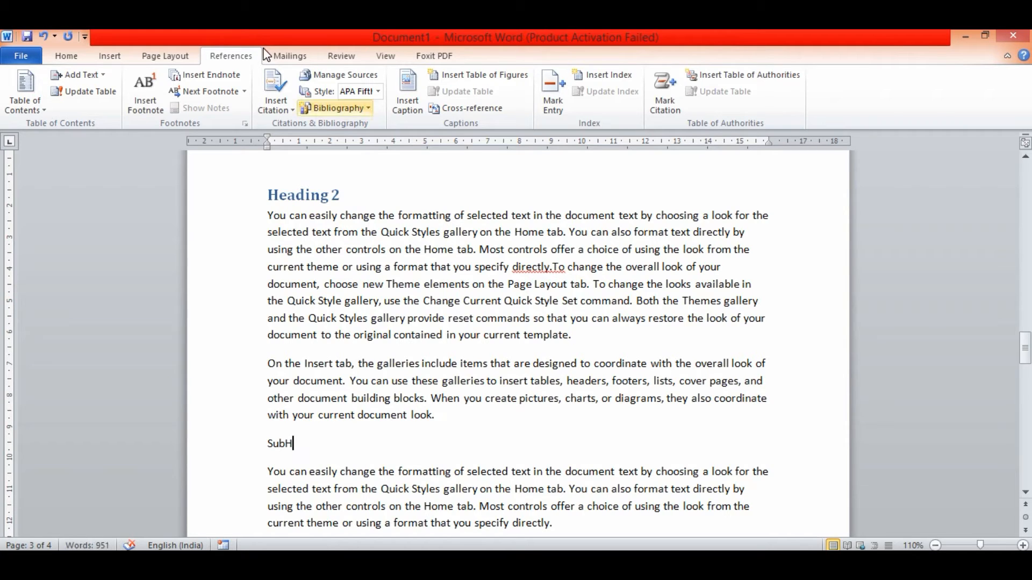
Mark the "SubH" line as a Level 2 contents entry and apply the Subtitle style to it
click(226, 446)
click(102, 80)
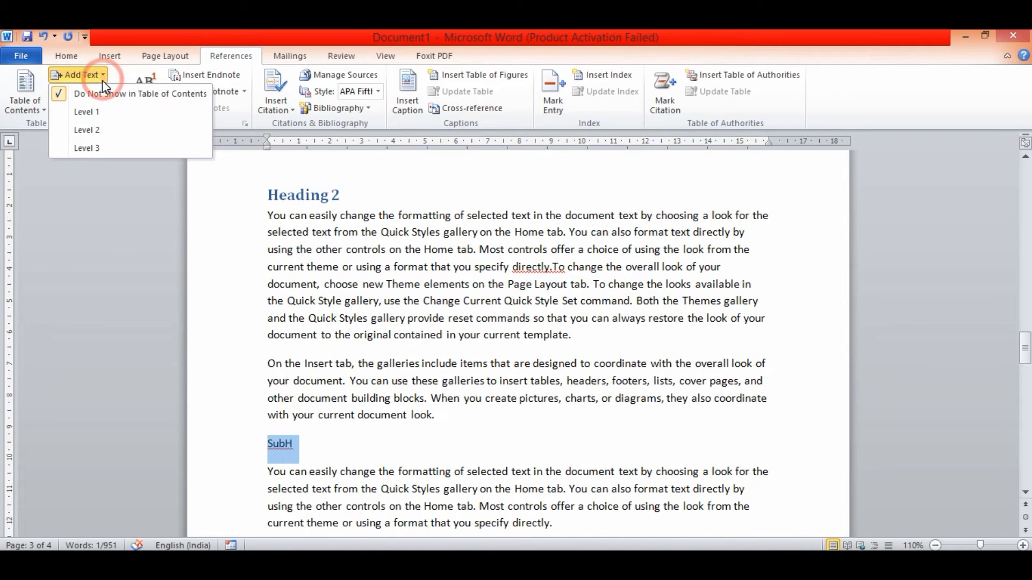
click(111, 129)
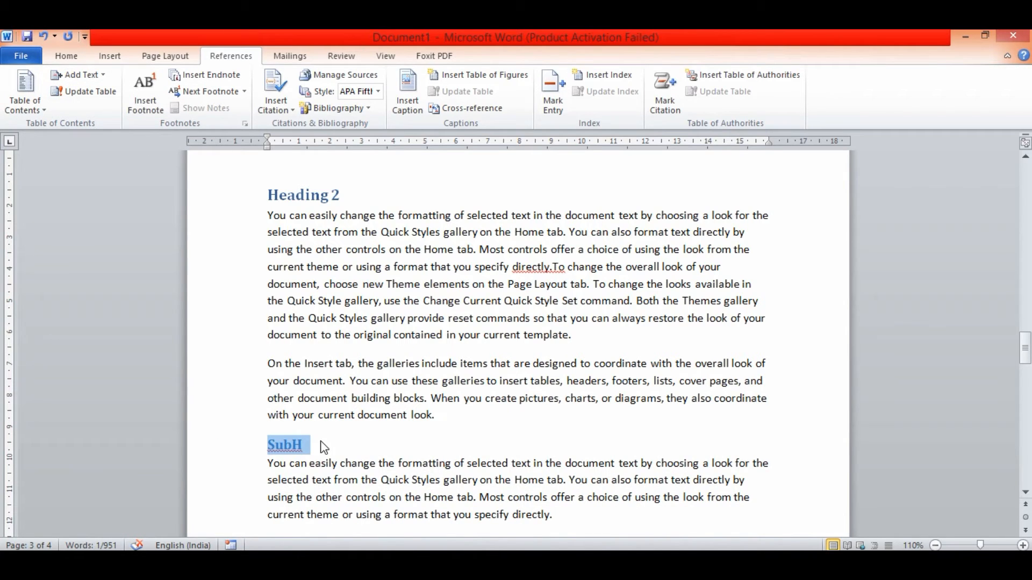
click(66, 56)
click(794, 101)
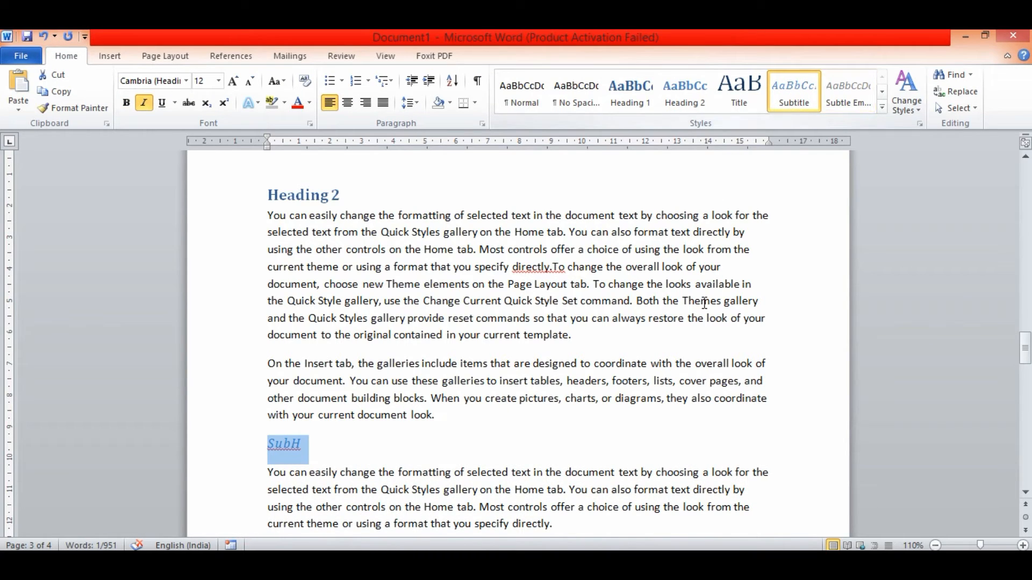
click(666, 331)
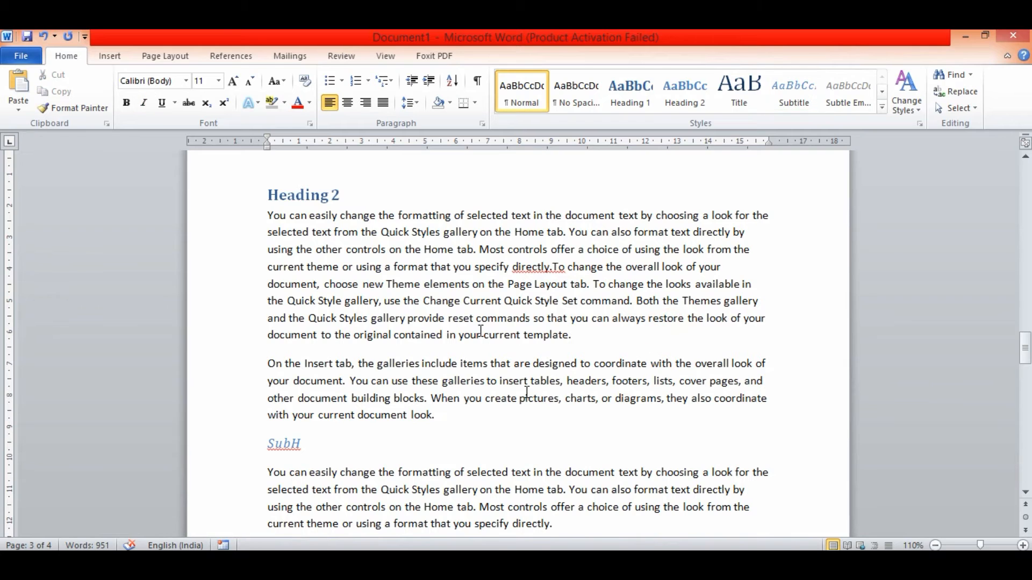
Review the headings, subheadings and body text through the document, including the "Heading 2" and "SubH" lines and the blank space below their section
click(231, 56)
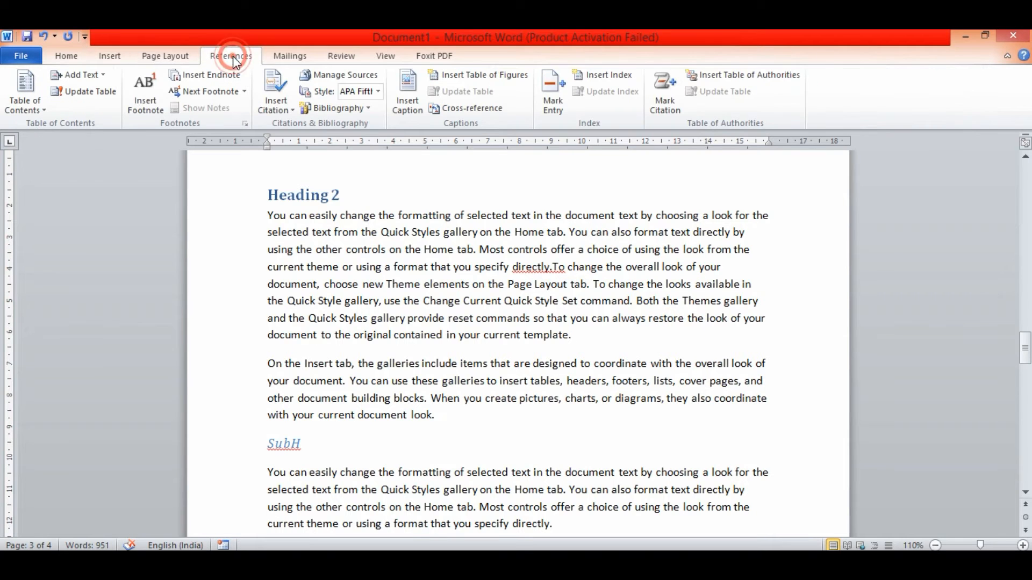
scroll(478, 338, up, 4)
scroll(478, 339, up, 12)
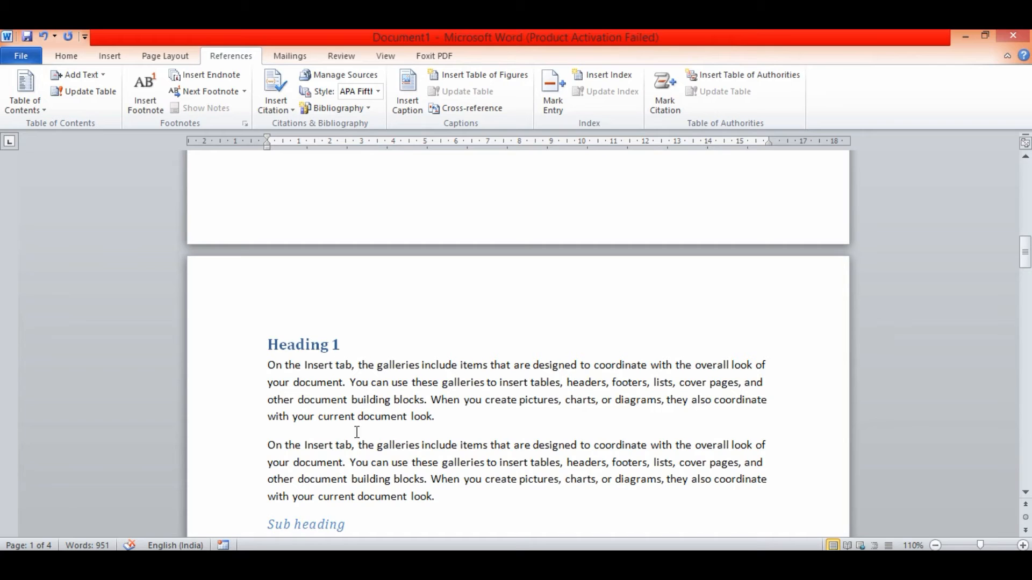
scroll(378, 488, down, 3)
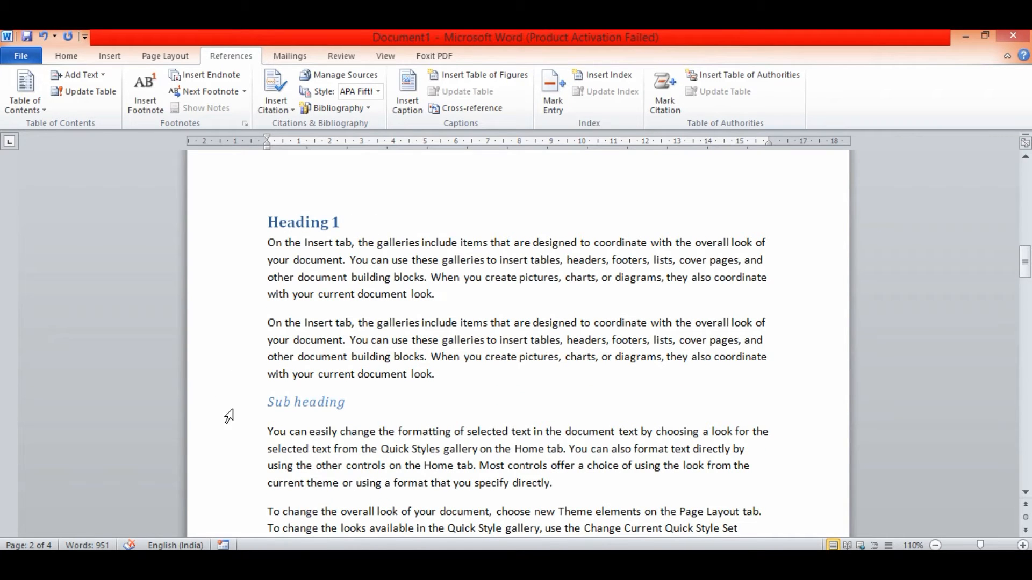
scroll(367, 406, down, 15)
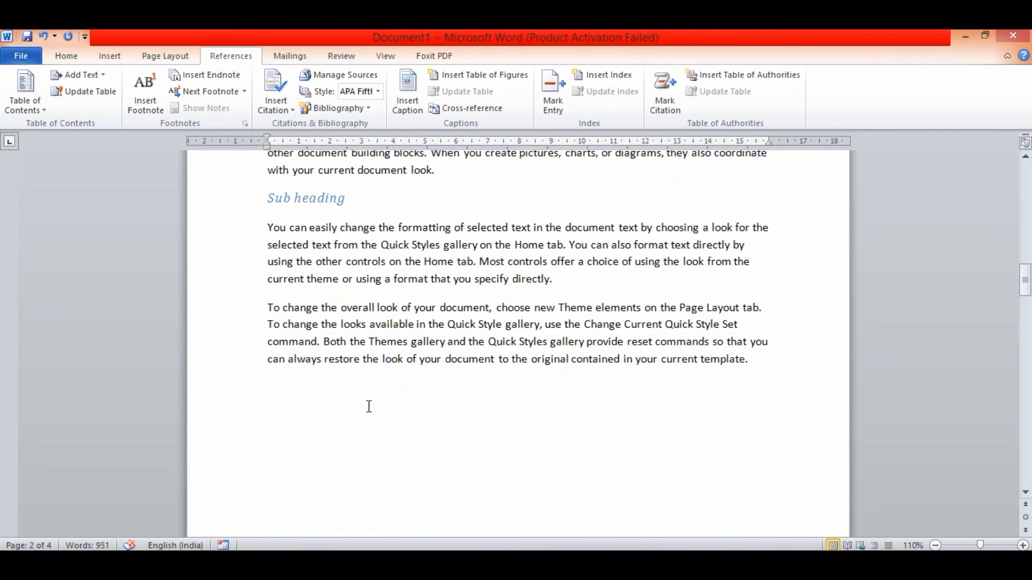
scroll(367, 406, down, 4)
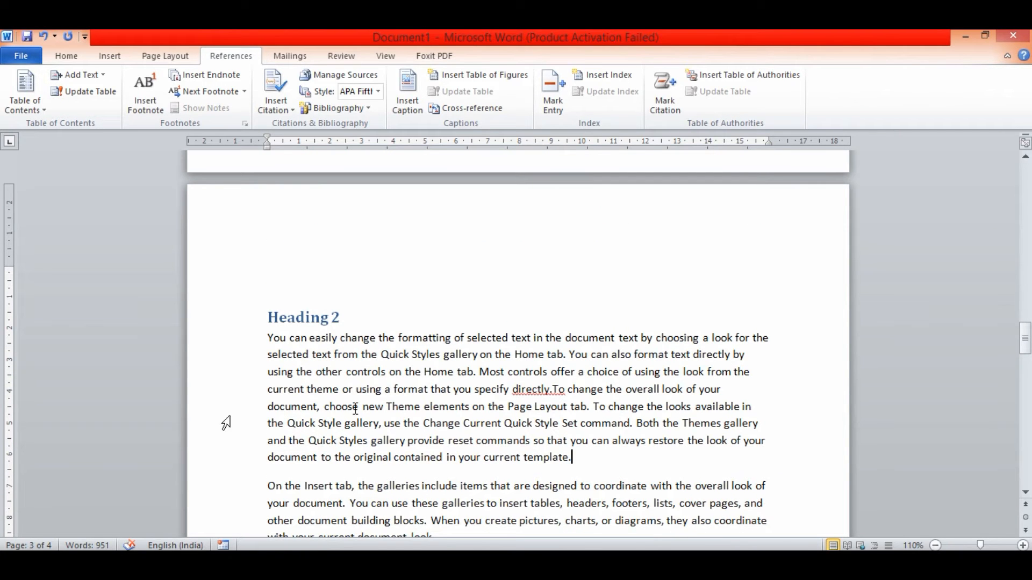
scroll(382, 396, down, 20)
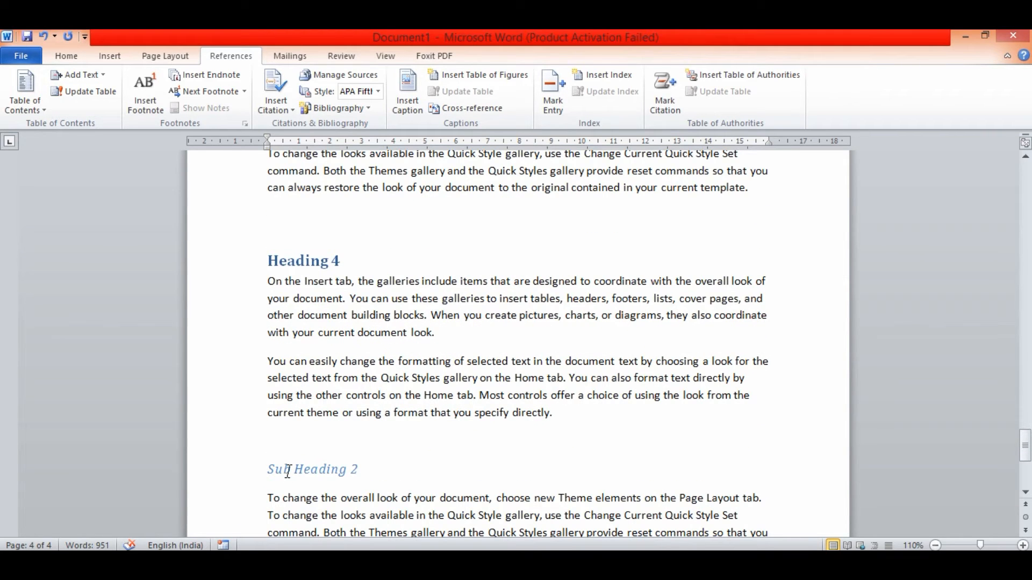
scroll(361, 472, up, 20)
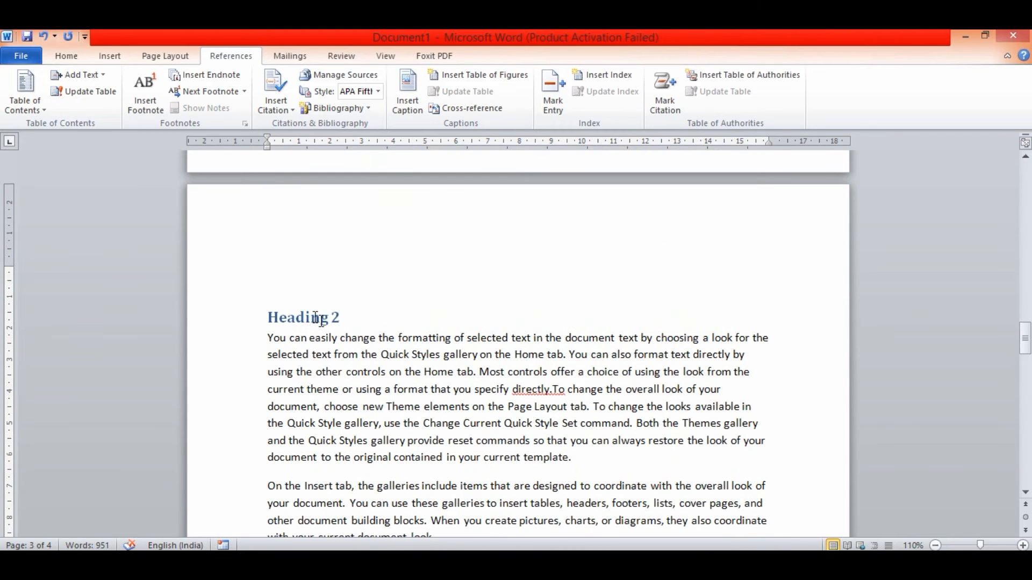
scroll(433, 440, down, 3)
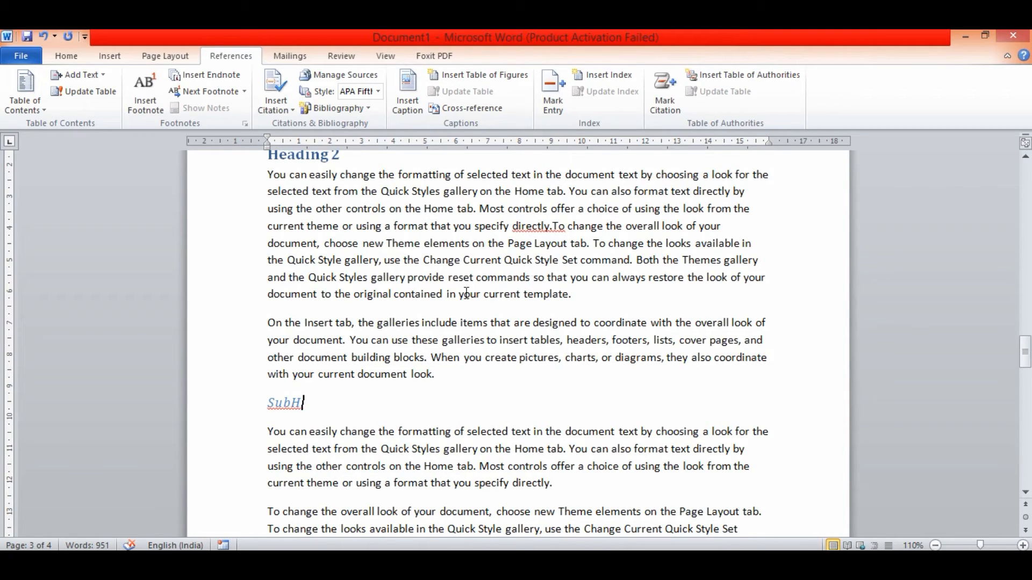
scroll(260, 161, up, 2)
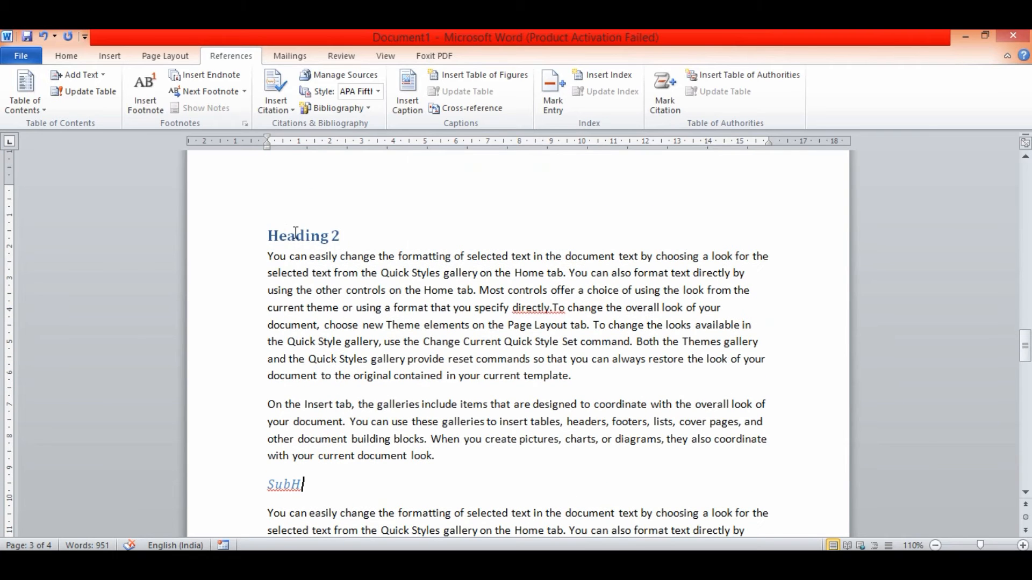
click(236, 242)
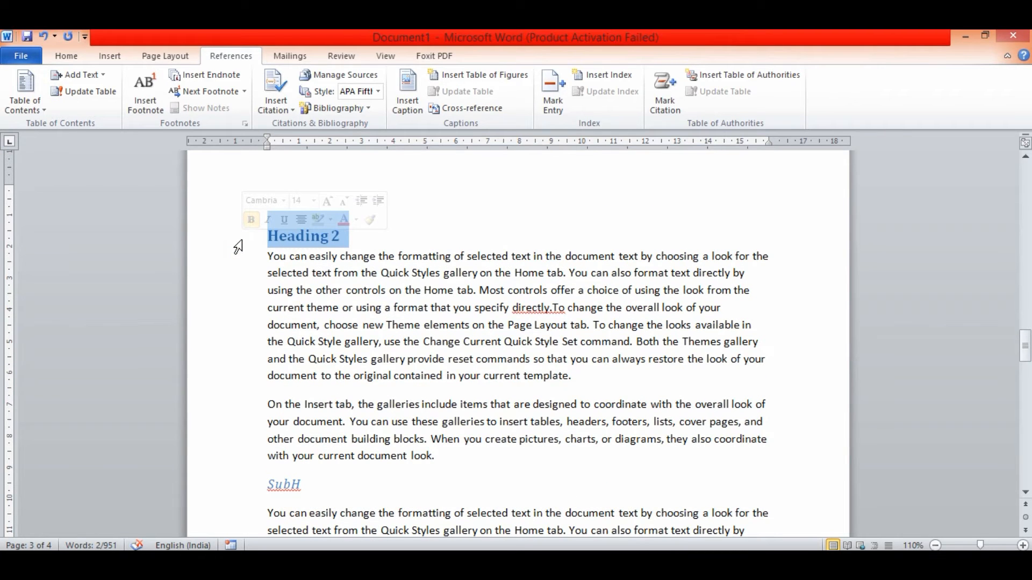
scroll(214, 314, down, 3)
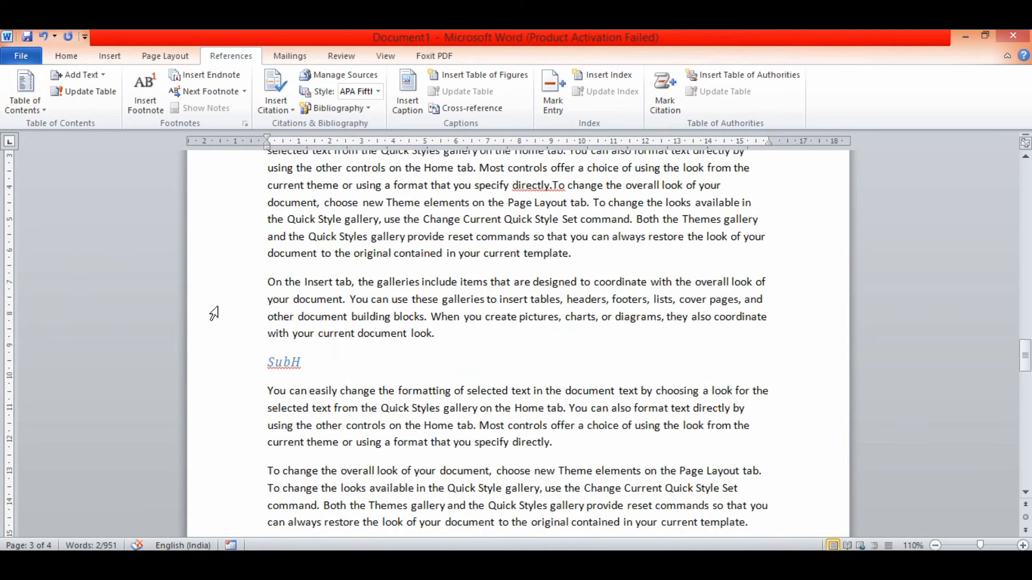
click(225, 372)
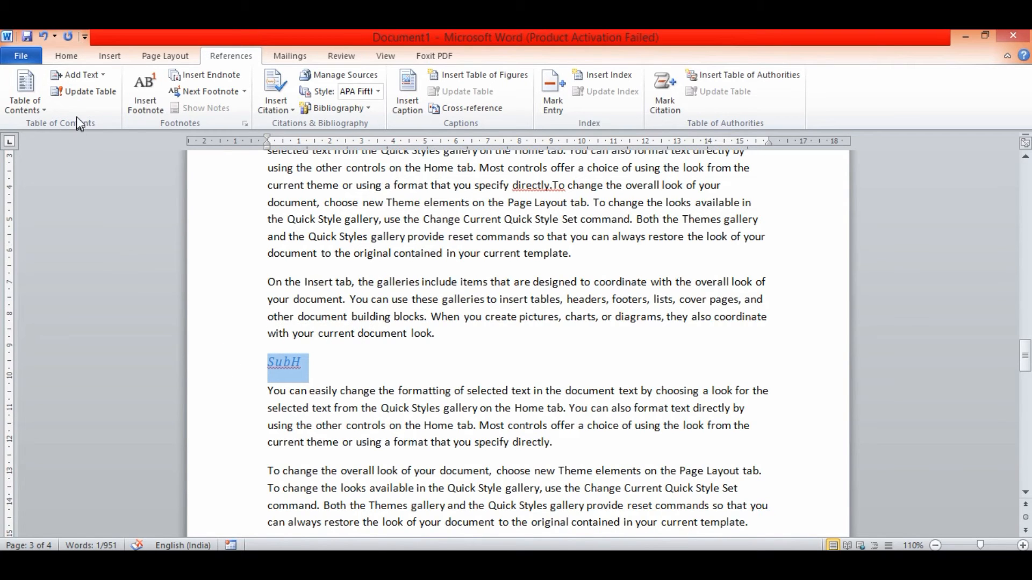
scroll(376, 370, down, 3)
click(293, 423)
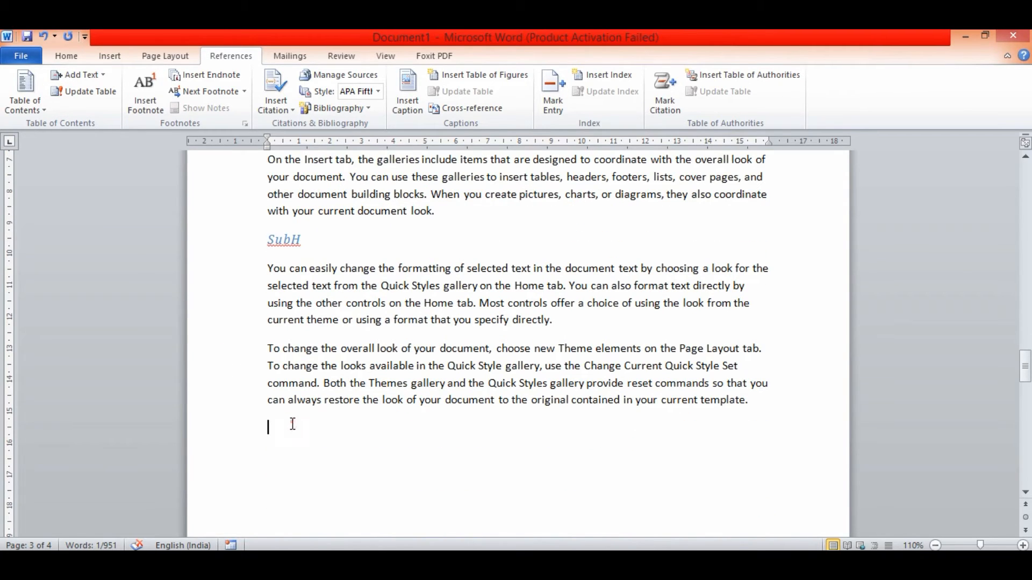
drag(293, 424, 626, 425)
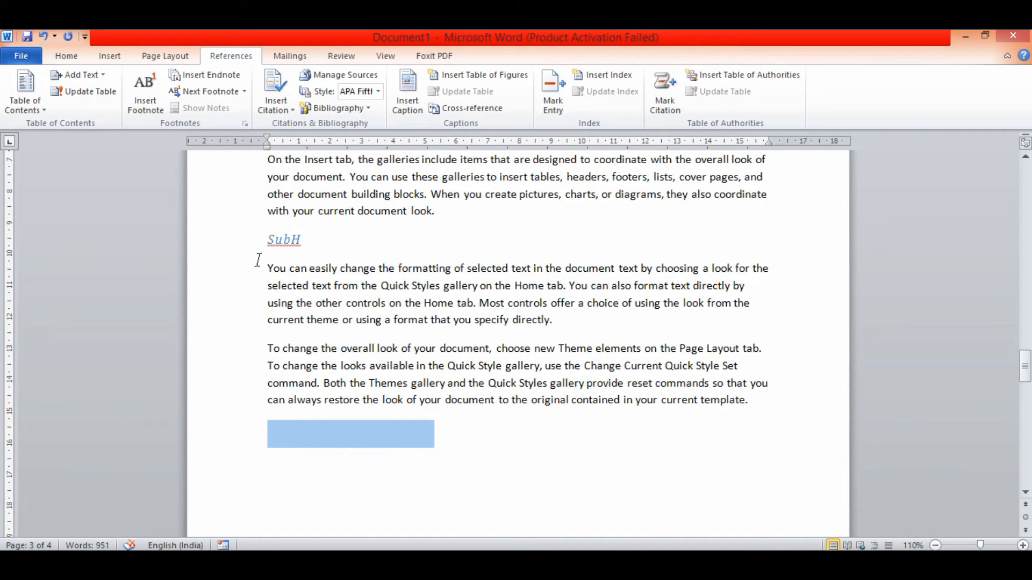
Examine the entries in the contents table on the first page, especially "Sub heading" beneath "Heading 1"
scroll(333, 324, up, 4)
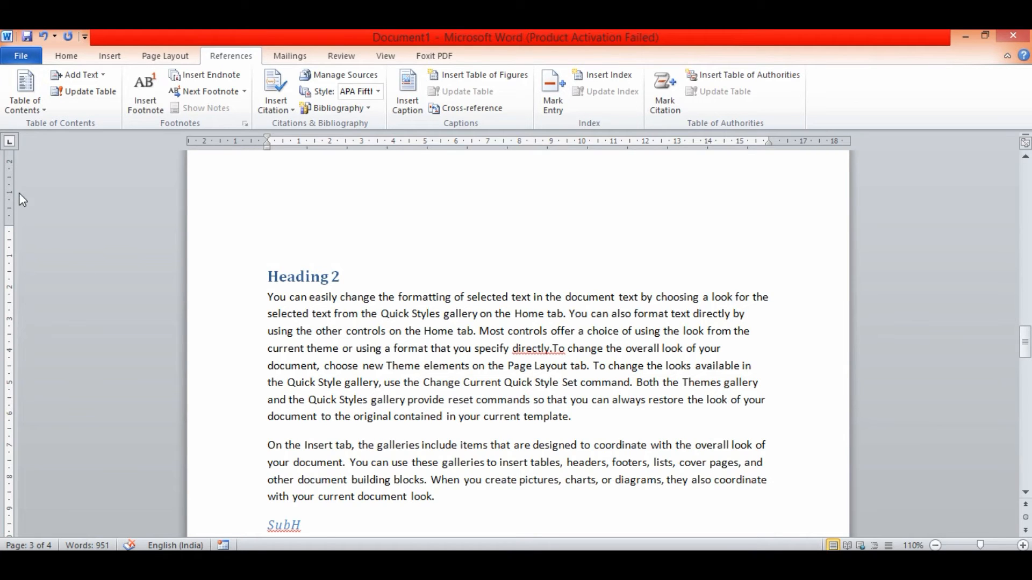
scroll(438, 266, up, 15)
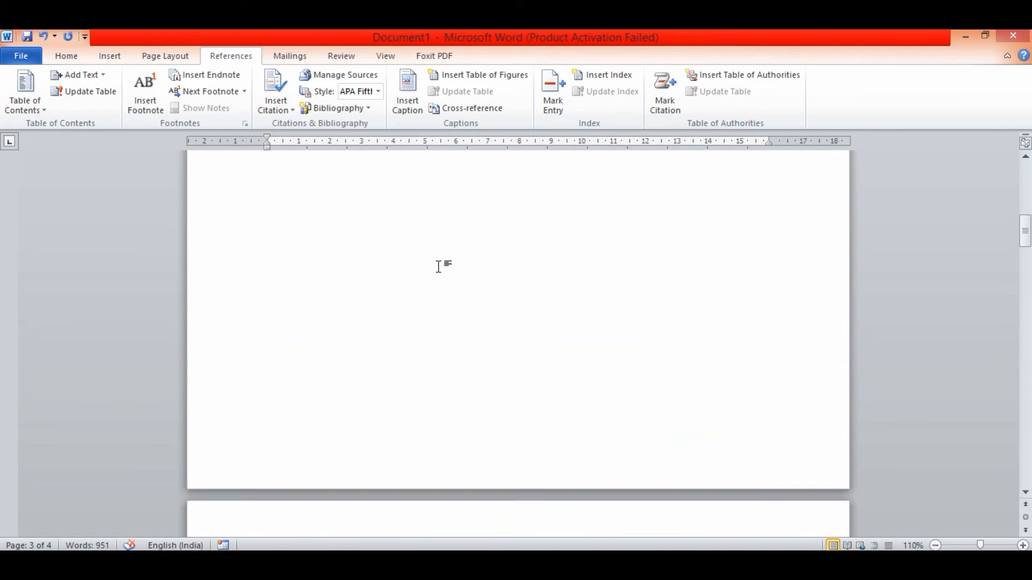
scroll(438, 266, up, 5)
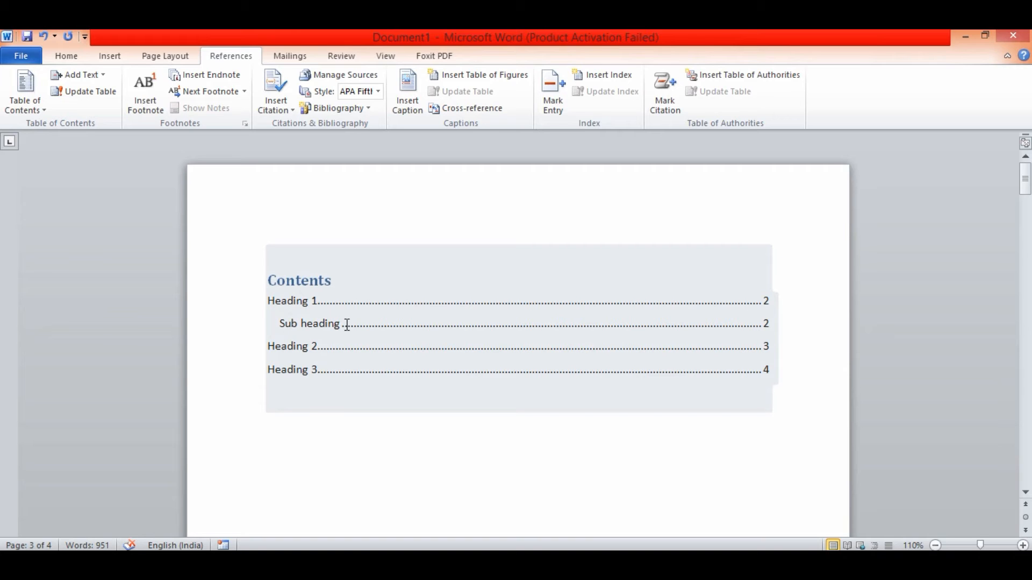
drag(273, 324, 348, 324)
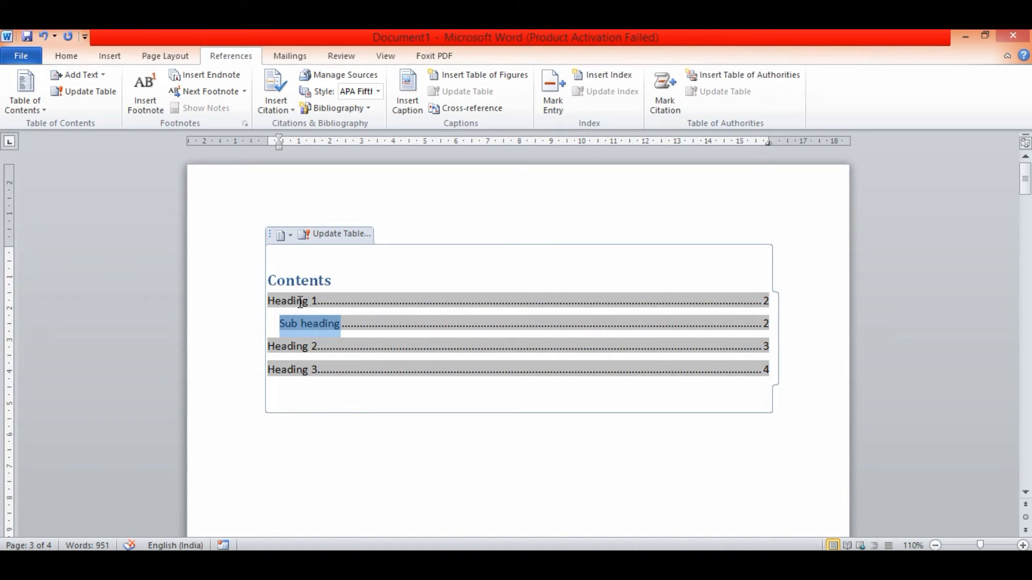
click(359, 427)
click(355, 323)
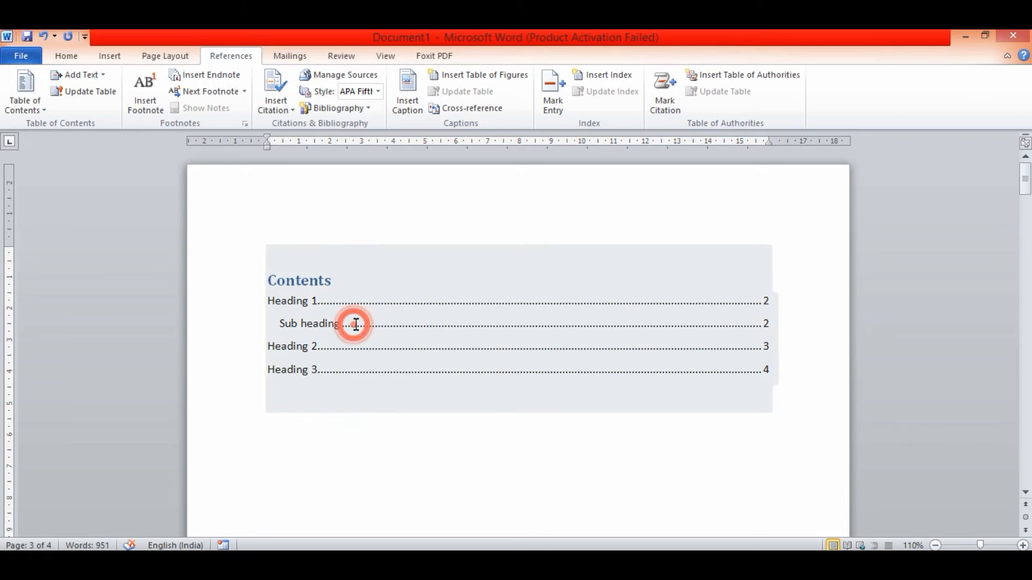
Update the entire table of contents so that it includes the newly added headings
click(355, 324)
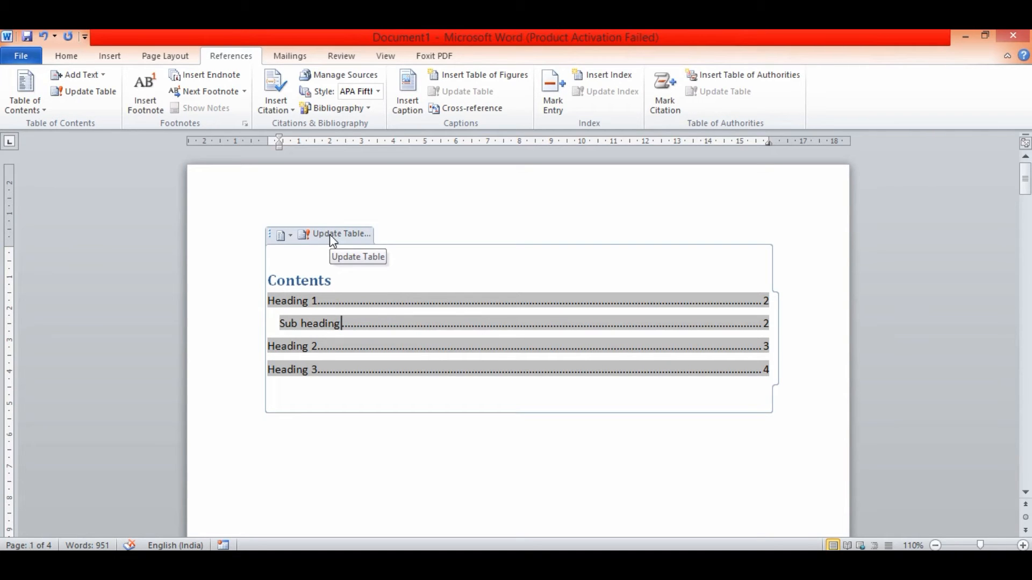
click(74, 94)
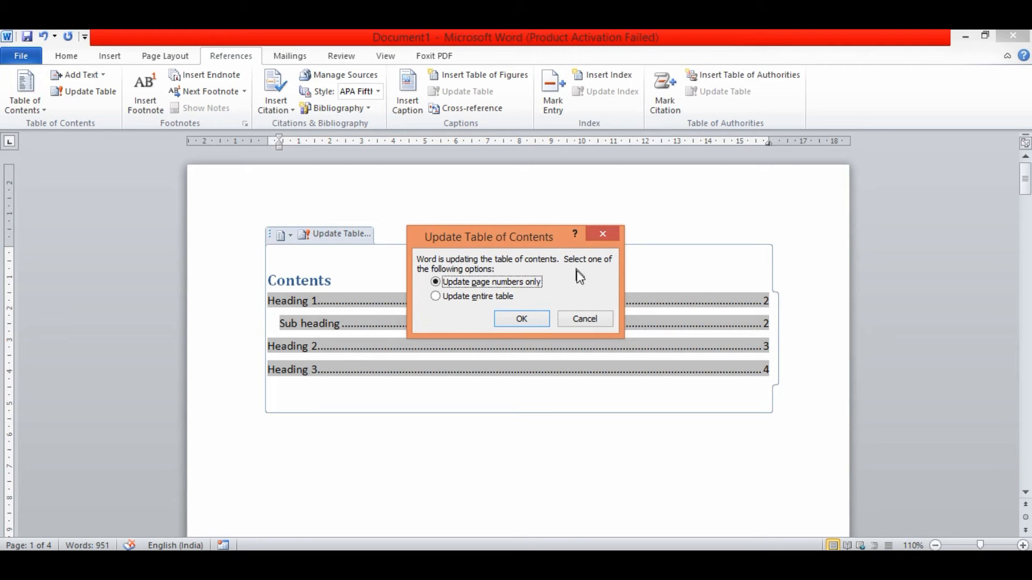
click(437, 297)
click(519, 320)
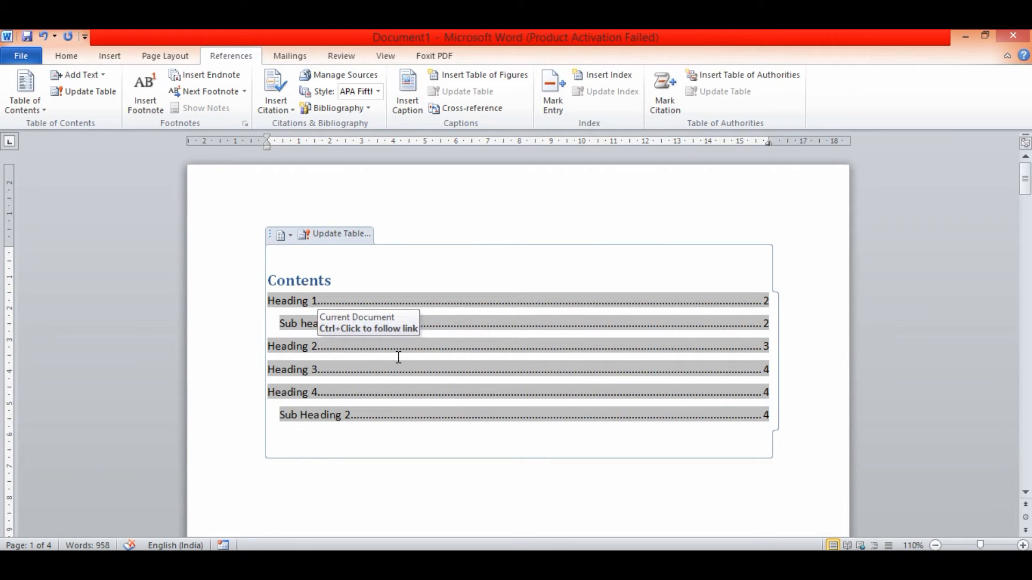
click(444, 430)
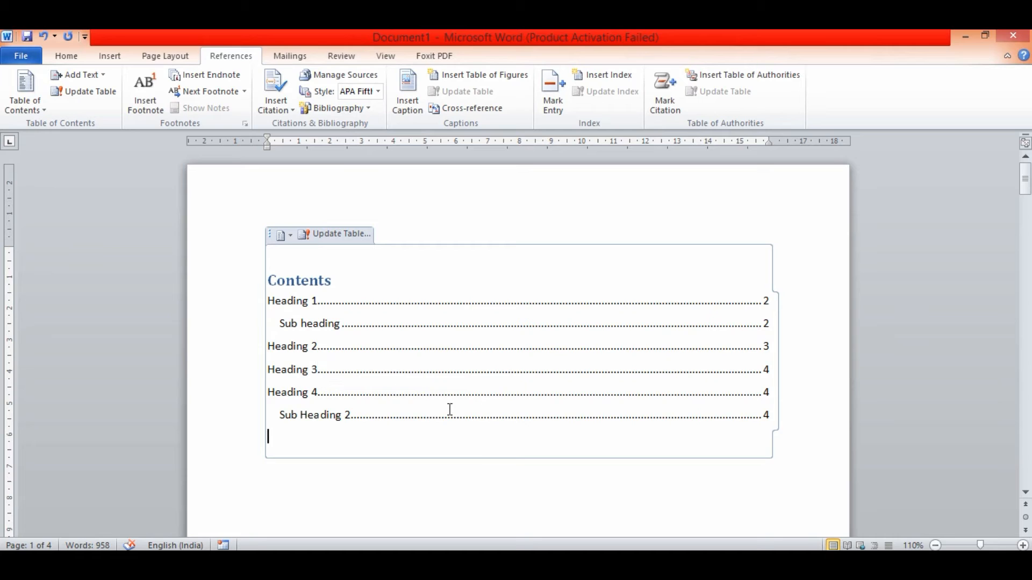
Follow the "Sub Heading 2" entry in the contents table to its section and look back through the preceding pages
ctrl+click(323, 419)
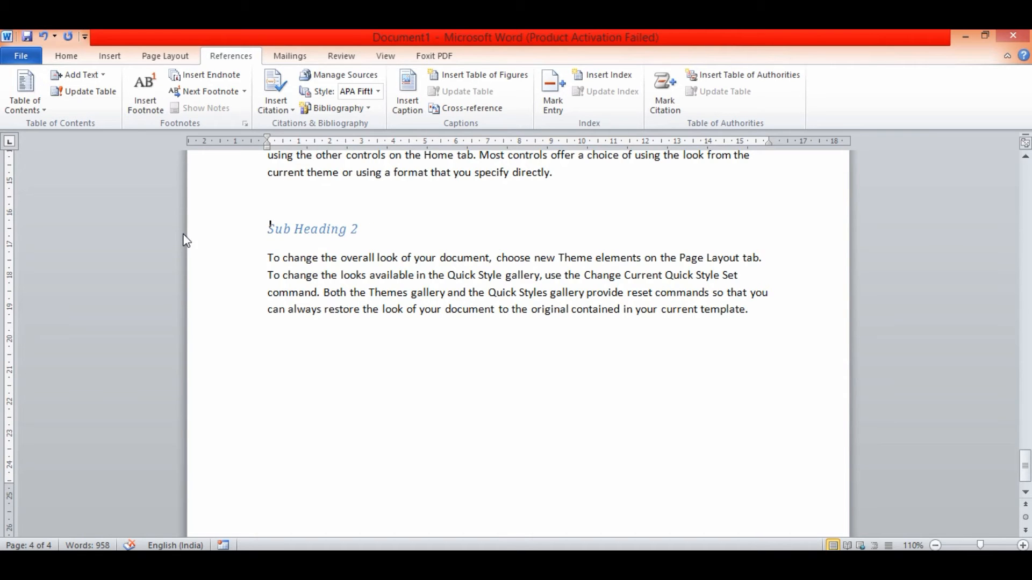
scroll(447, 345, down, 1)
scroll(445, 349, up, 20)
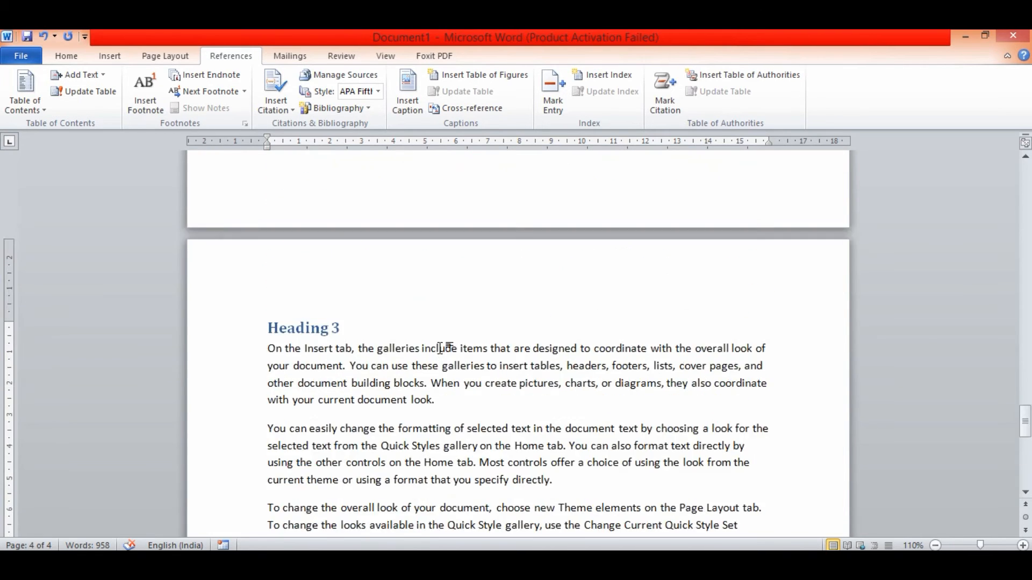
scroll(439, 347, up, 20)
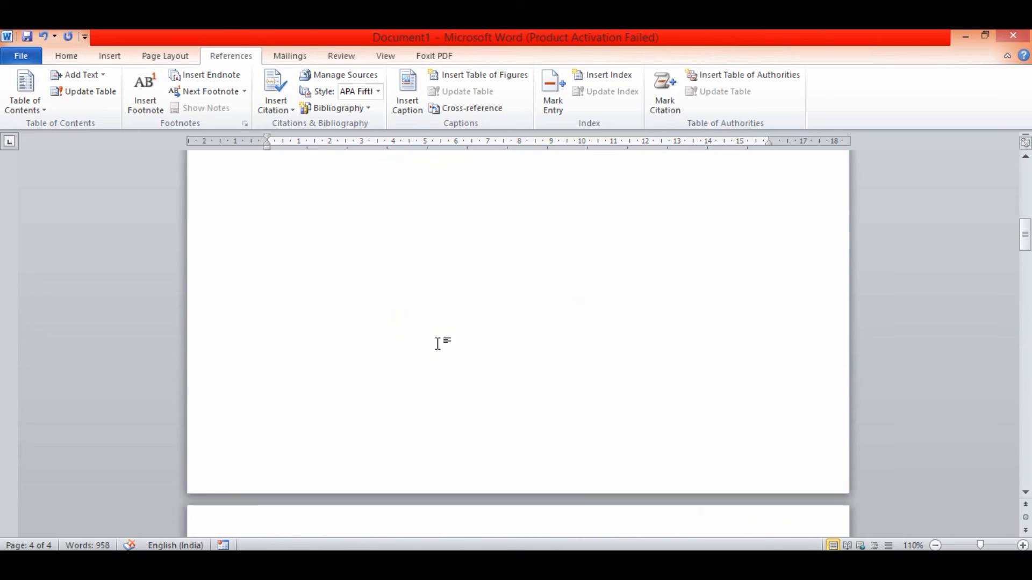
scroll(470, 355, down, 10)
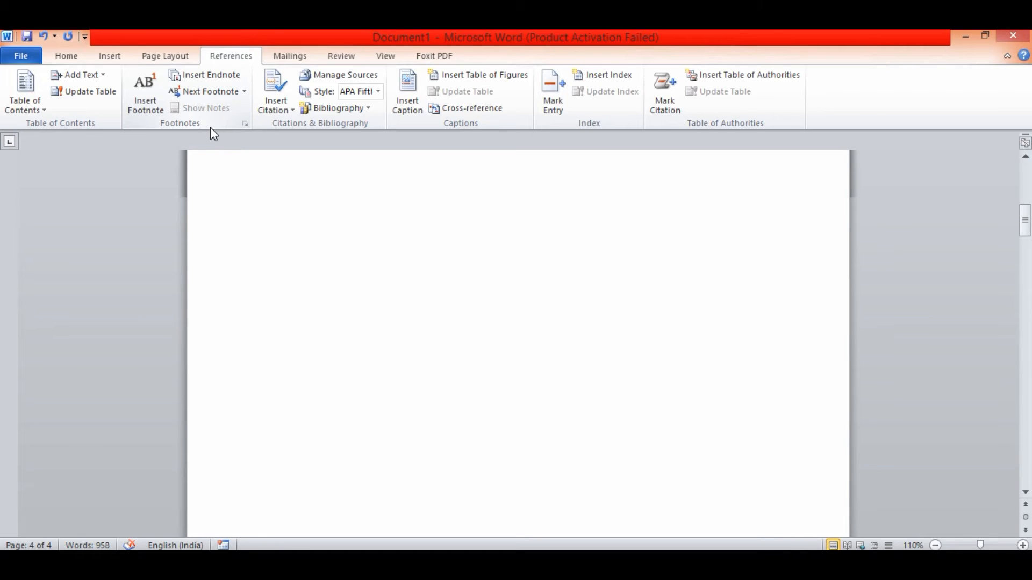
click(165, 55)
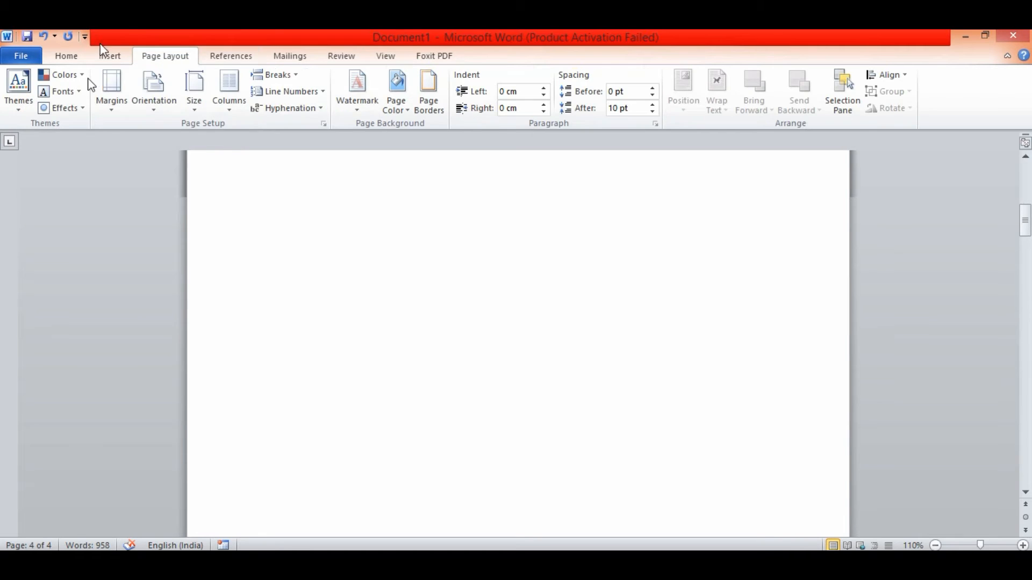
click(243, 59)
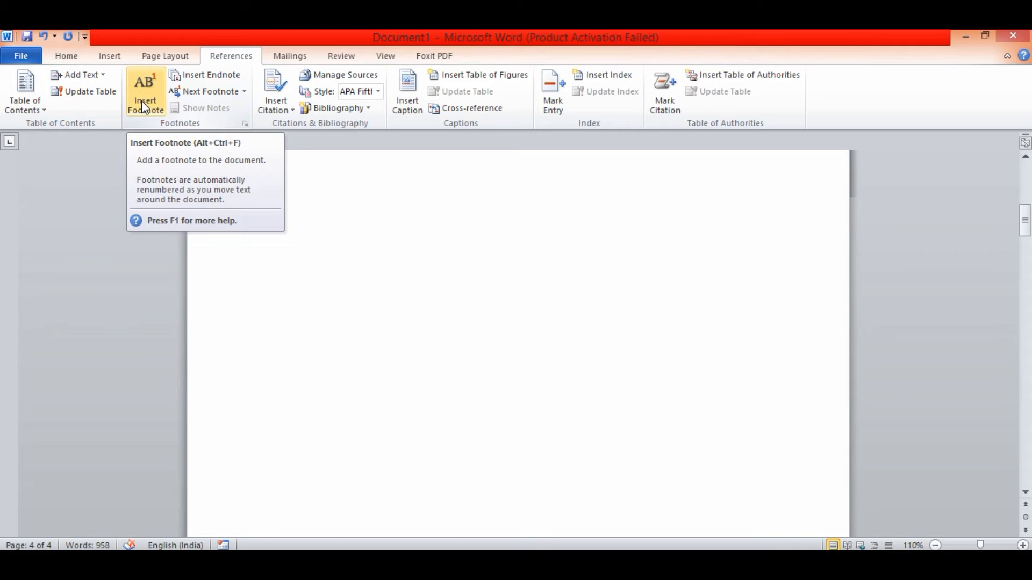
scroll(439, 368, up, 4)
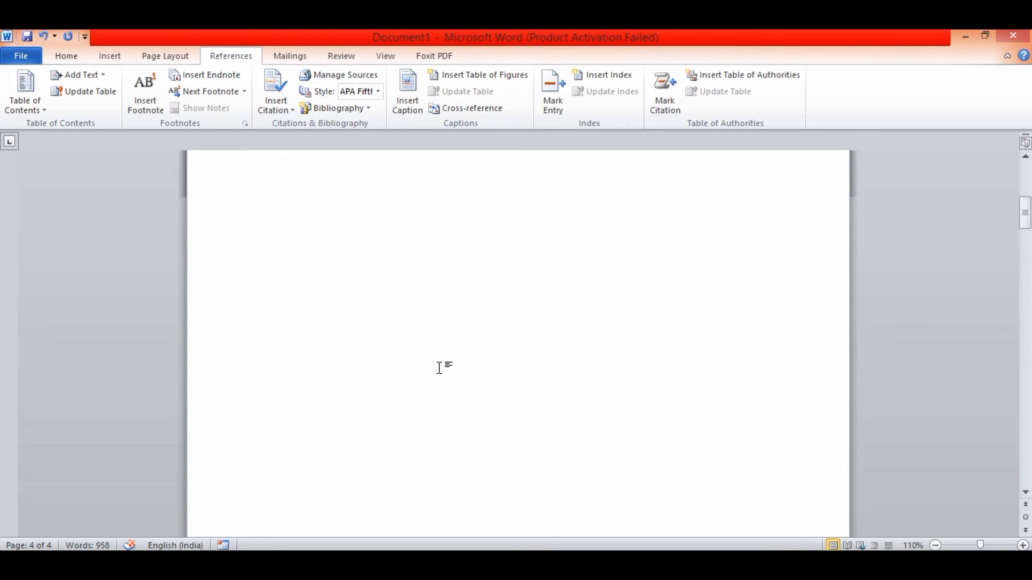
scroll(437, 366, down, 6)
scroll(433, 358, up, 2)
scroll(434, 359, up, 10)
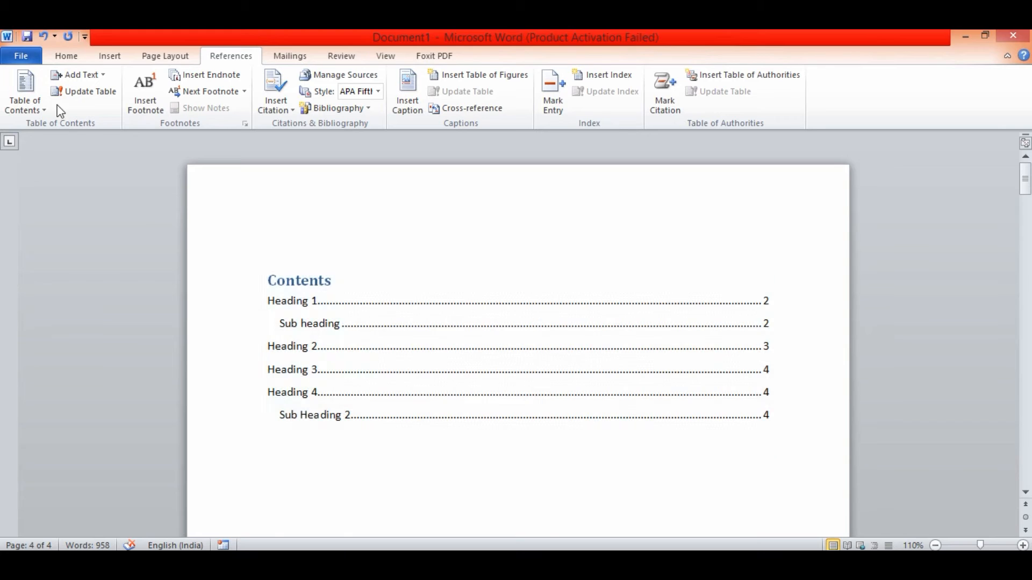
Insert a footnote at the end of the "Heading 1" line on the second page
scroll(361, 288, down, 5)
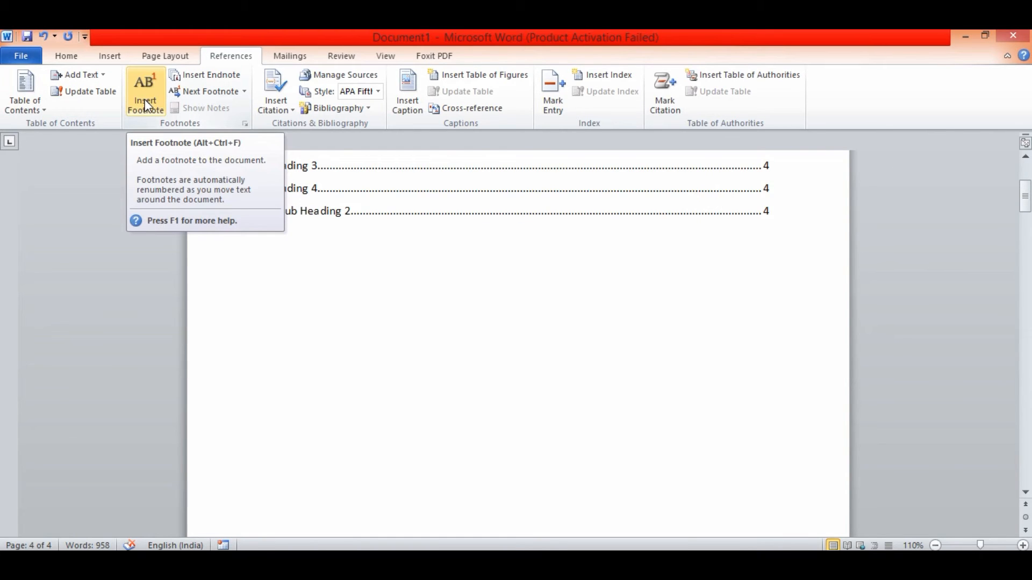
scroll(488, 283, down, 8)
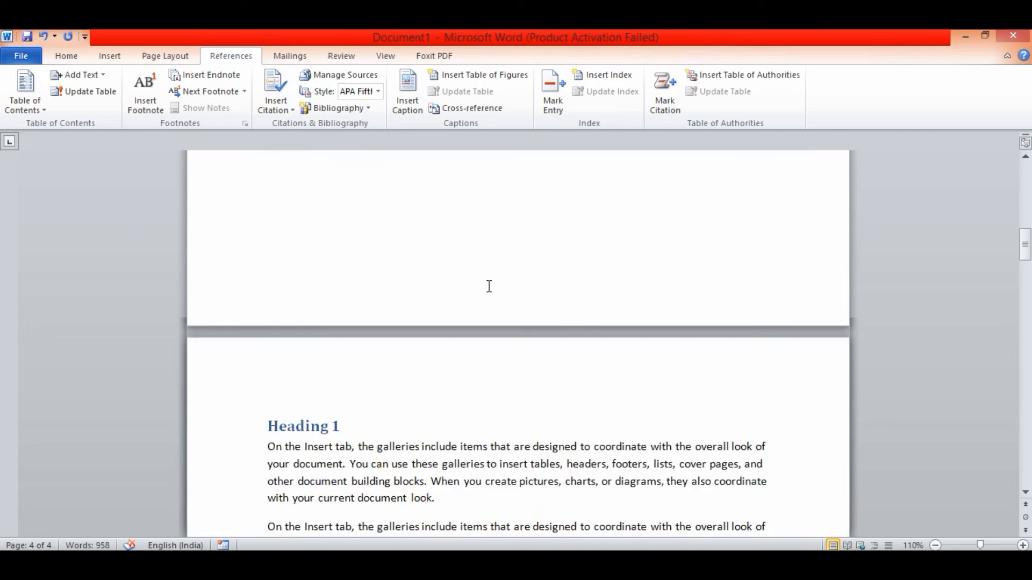
scroll(489, 286, down, 4)
click(347, 262)
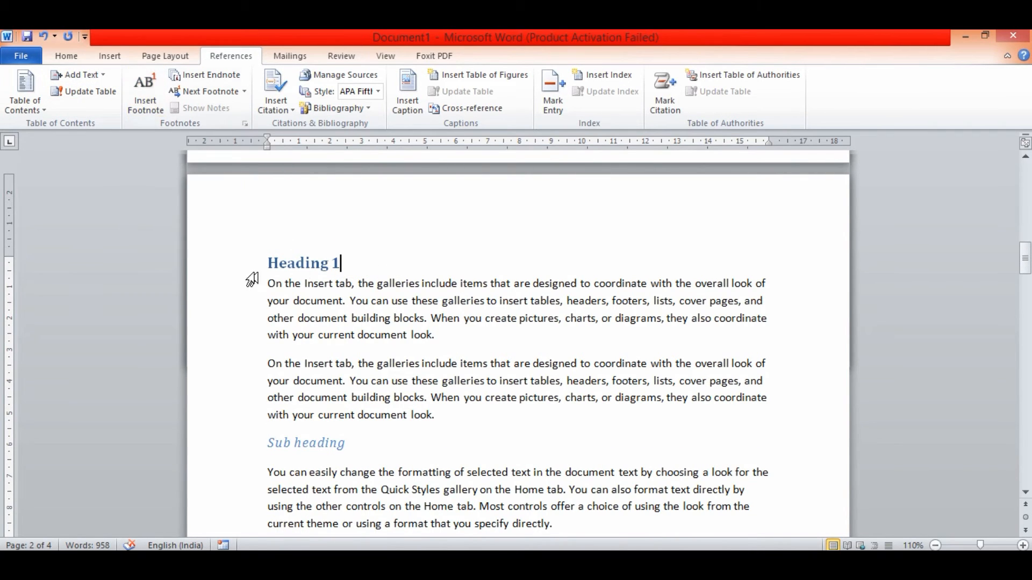
click(348, 262)
click(140, 87)
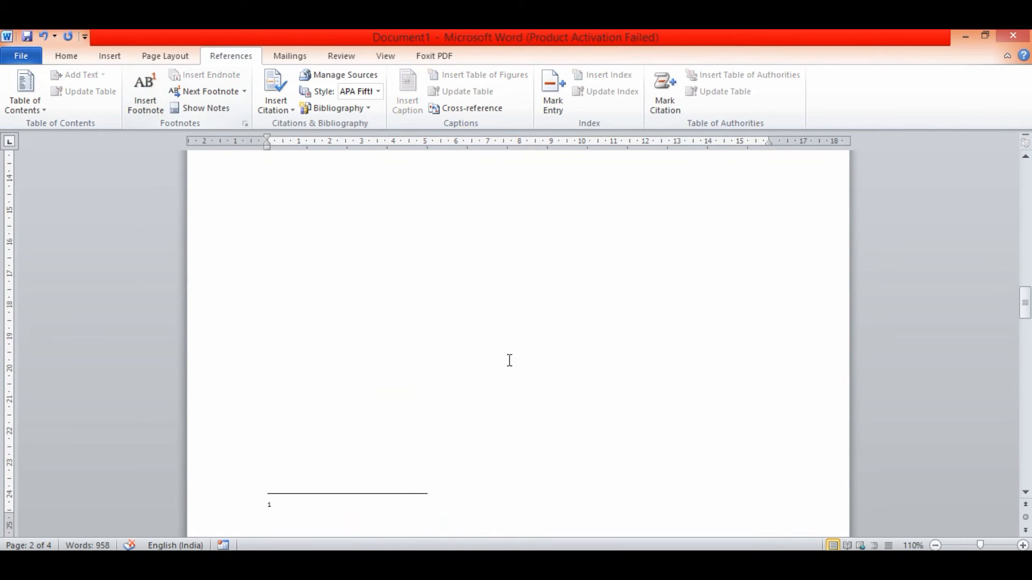
Examine the second page from the "Heading 1" section down to the empty footnote below its separator line
scroll(509, 359, up, 5)
scroll(510, 362, up, 4)
scroll(507, 364, down, 3)
scroll(505, 363, up, 3)
scroll(502, 363, down, 2)
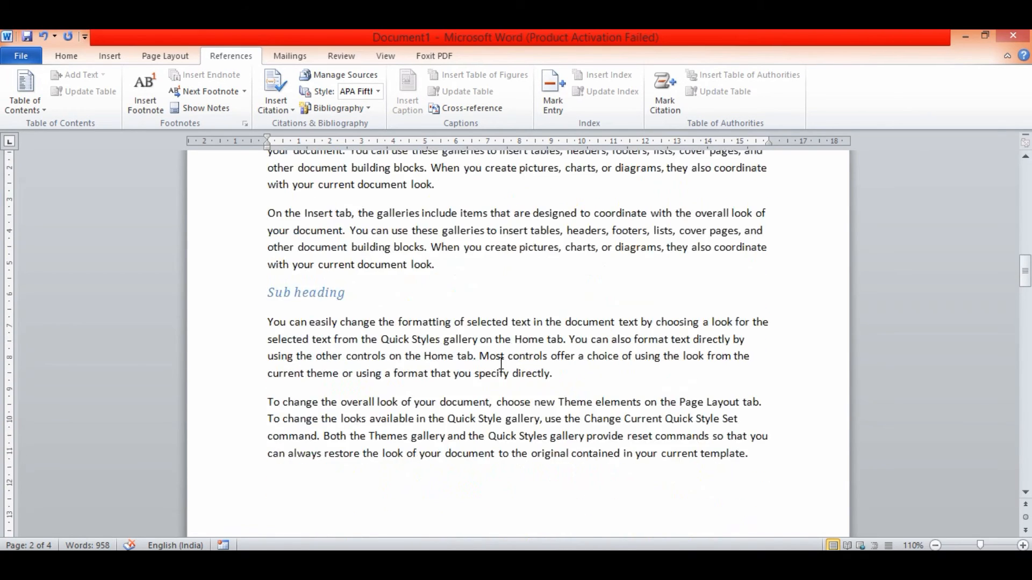
scroll(344, 299, up, 3)
scroll(398, 384, down, 9)
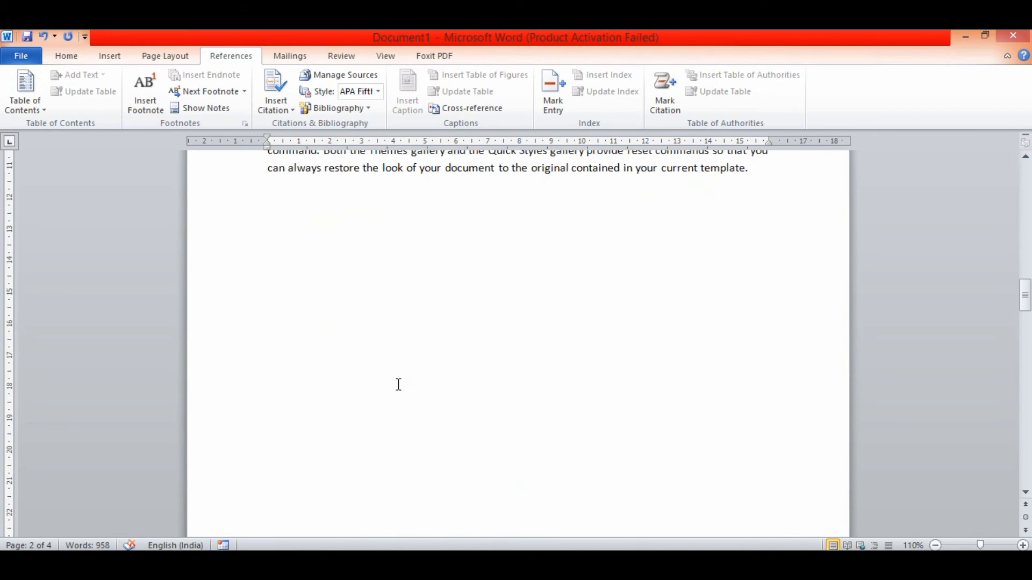
scroll(399, 384, down, 4)
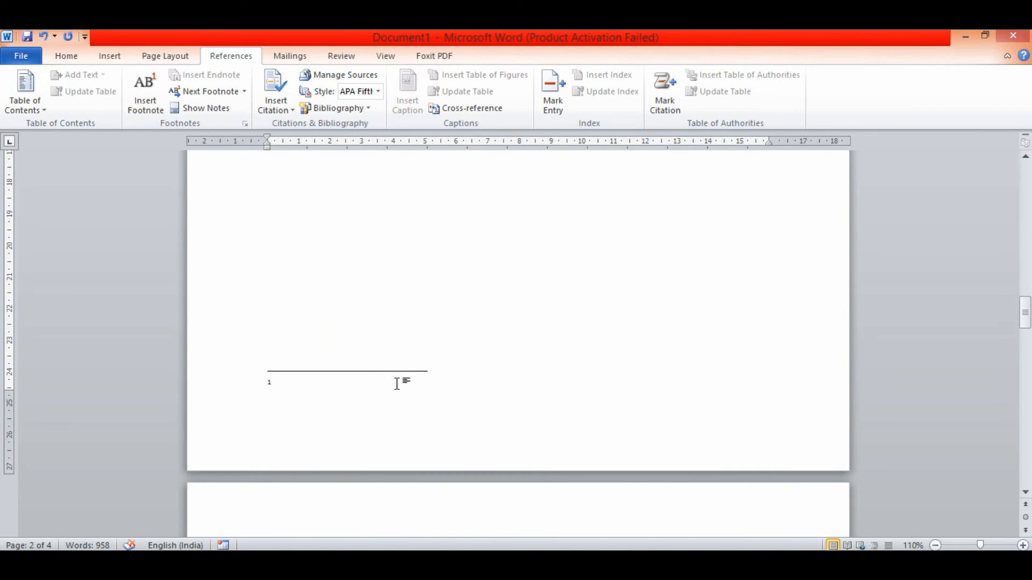
Enter "Main heading 1" as the text of footnote 1 and return to the page body
click(290, 381)
text(Main haeding 1)
click(319, 381)
key(BackSpace)
key(BackSpace)
text(ea)
scroll(435, 389, up, 3)
click(425, 398)
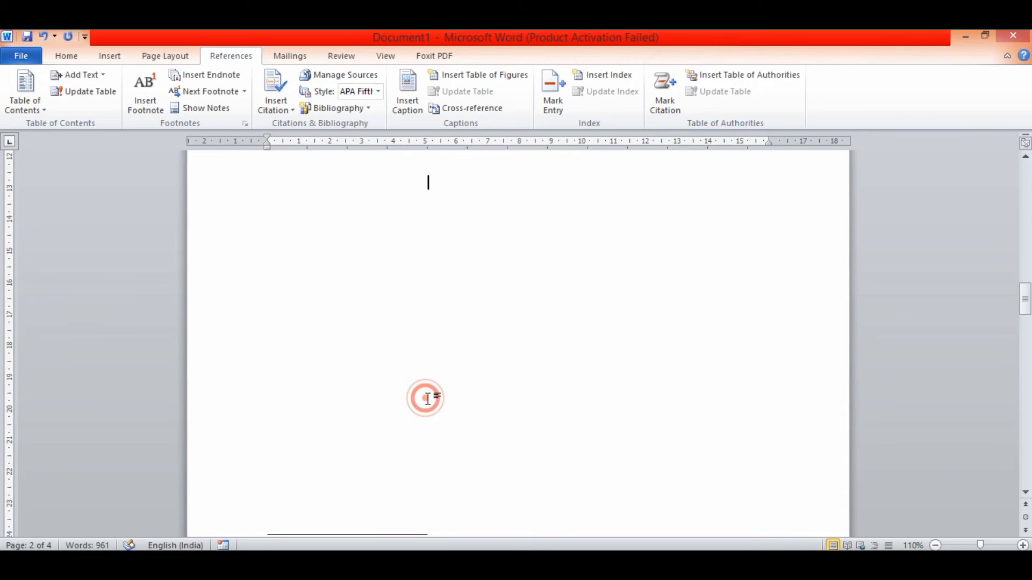
Preview the note text at the "Heading 1" reference mark, and follow the footnote number from the note back to that heading
scroll(424, 398, up, 15)
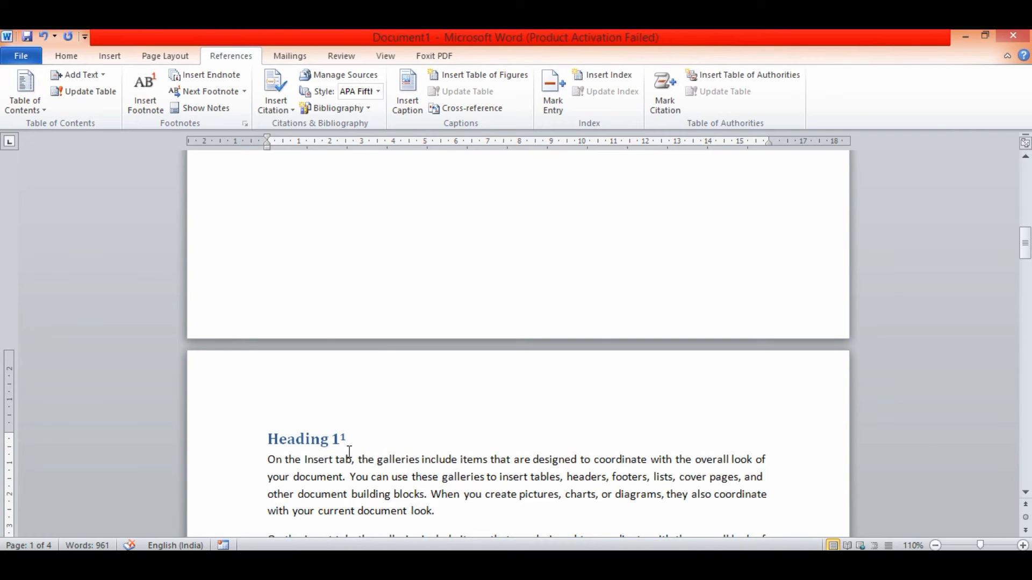
mouse_move(345, 439)
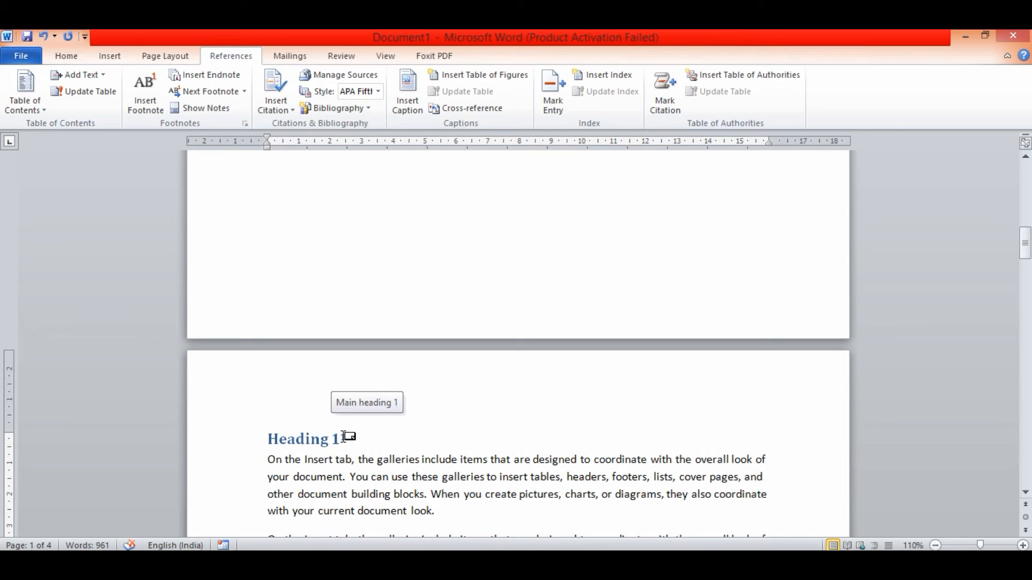
click(344, 437)
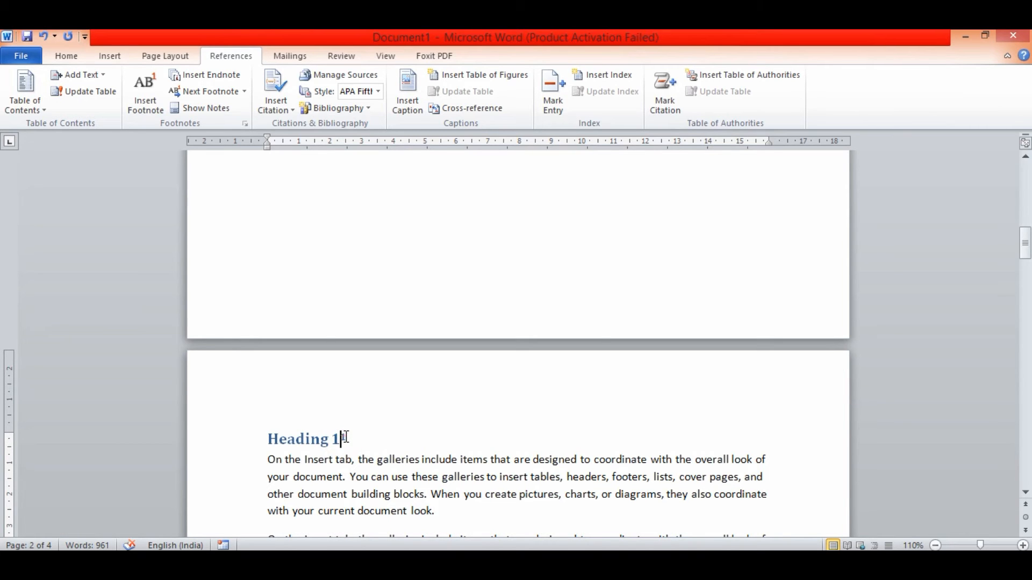
scroll(375, 436, down, 5)
scroll(374, 437, down, 11)
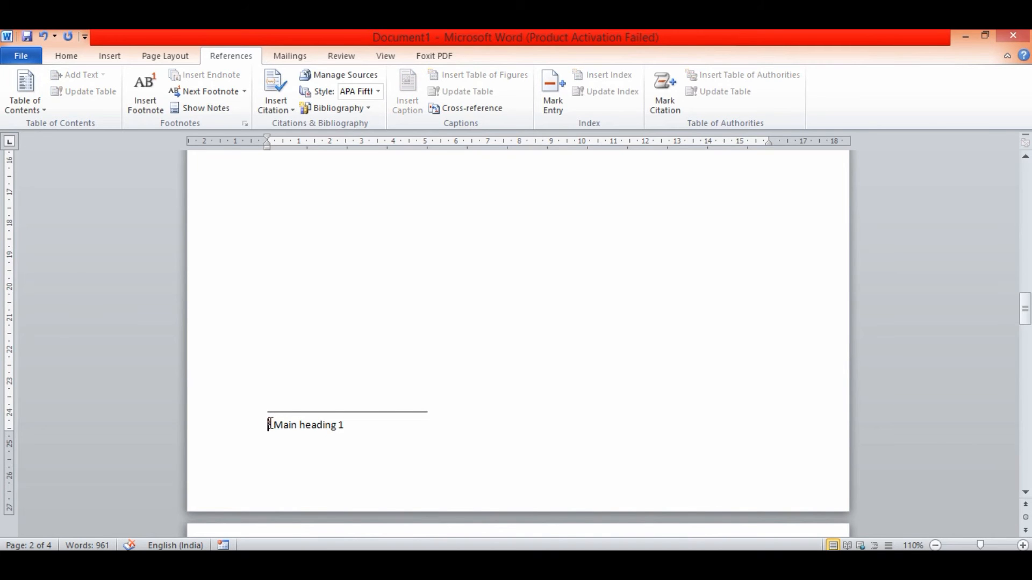
double_click(270, 424)
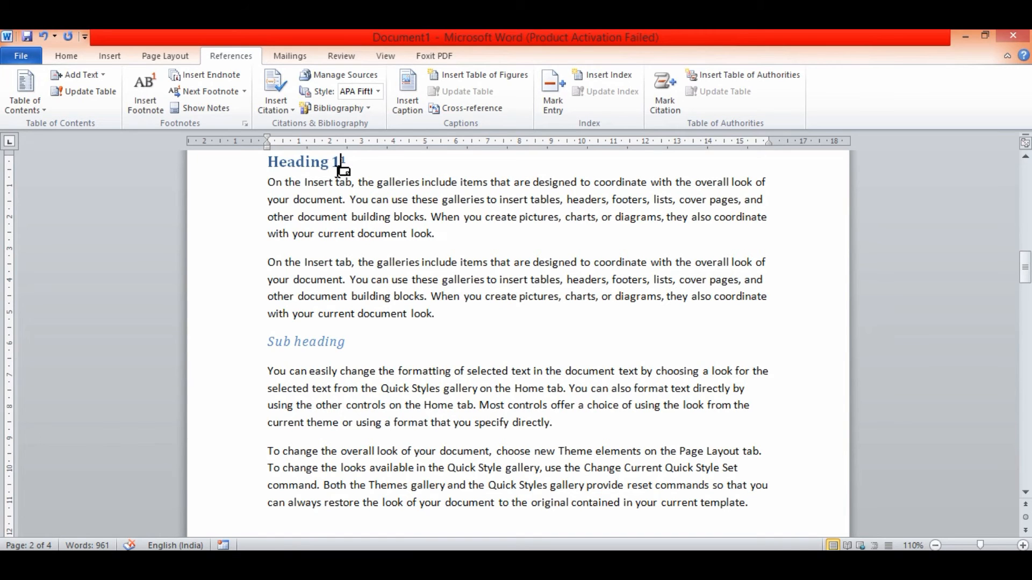
scroll(416, 329, down, 10)
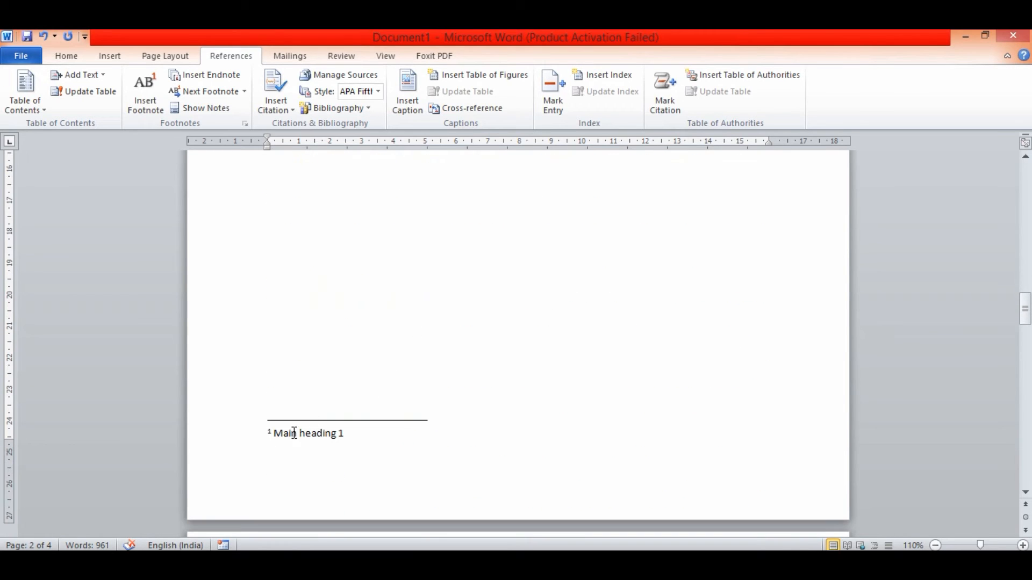
double_click(276, 433)
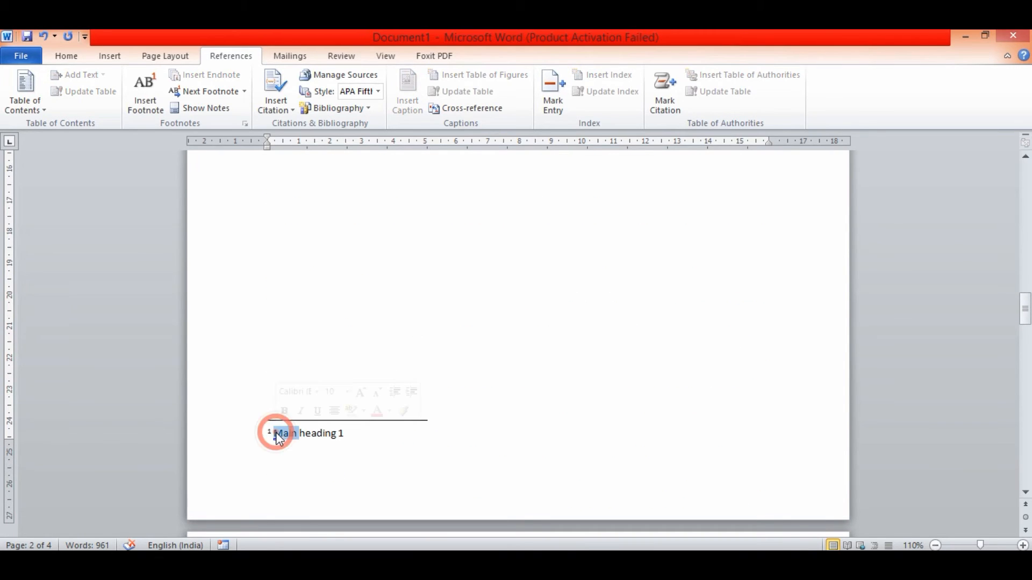
double_click(269, 434)
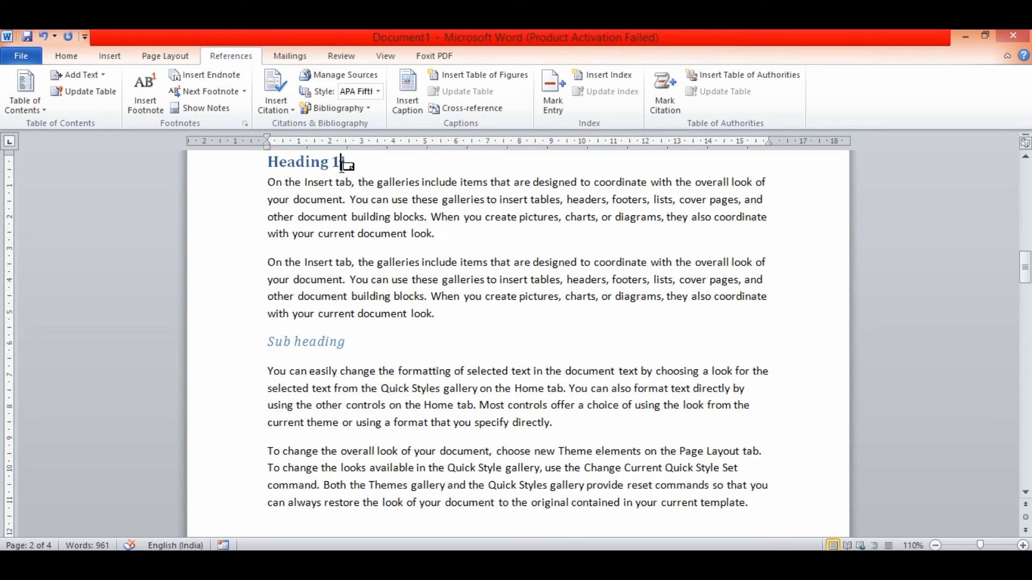
mouse_move(342, 163)
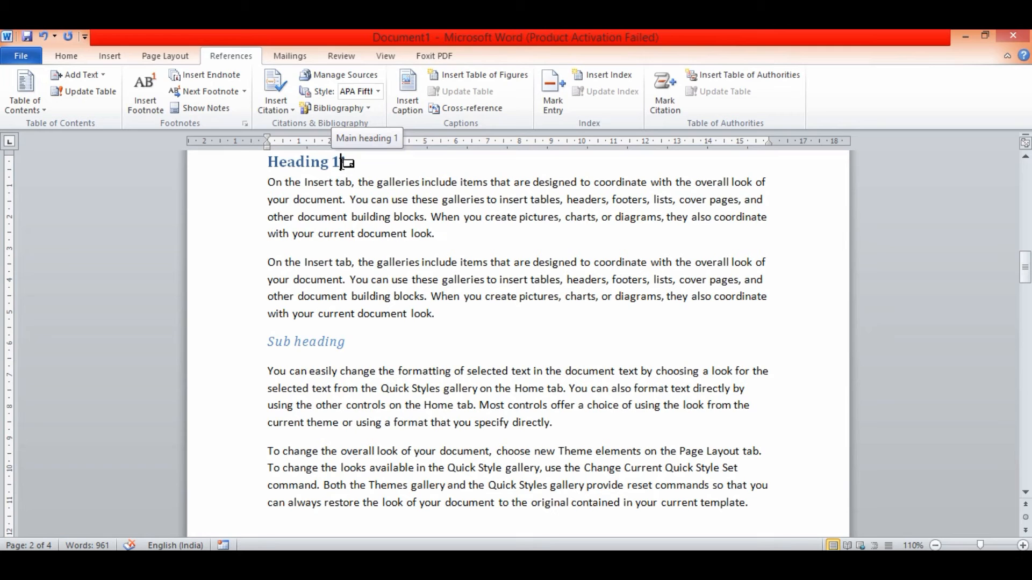
Compare the reference mark beside "Heading 1" with its footnote text at the foot of the page, ending back at the mark
scroll(341, 162, up, 1)
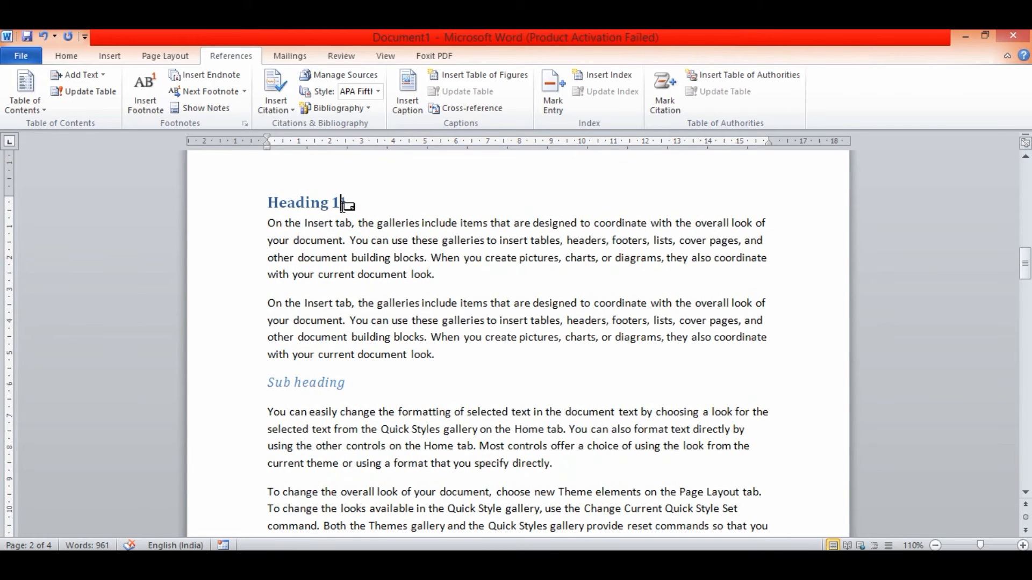
mouse_move(343, 201)
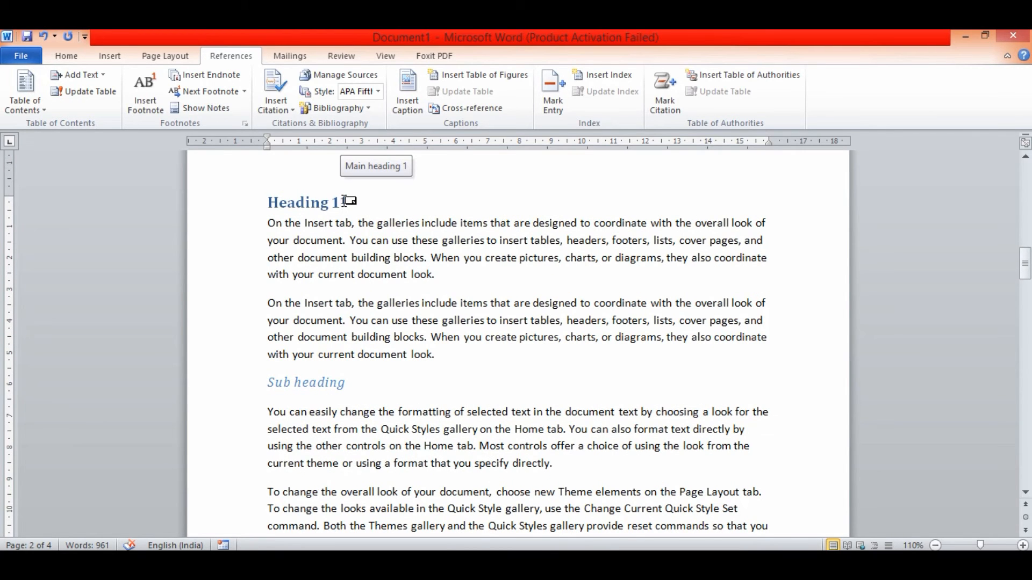
double_click(344, 200)
scroll(333, 257, down, 6)
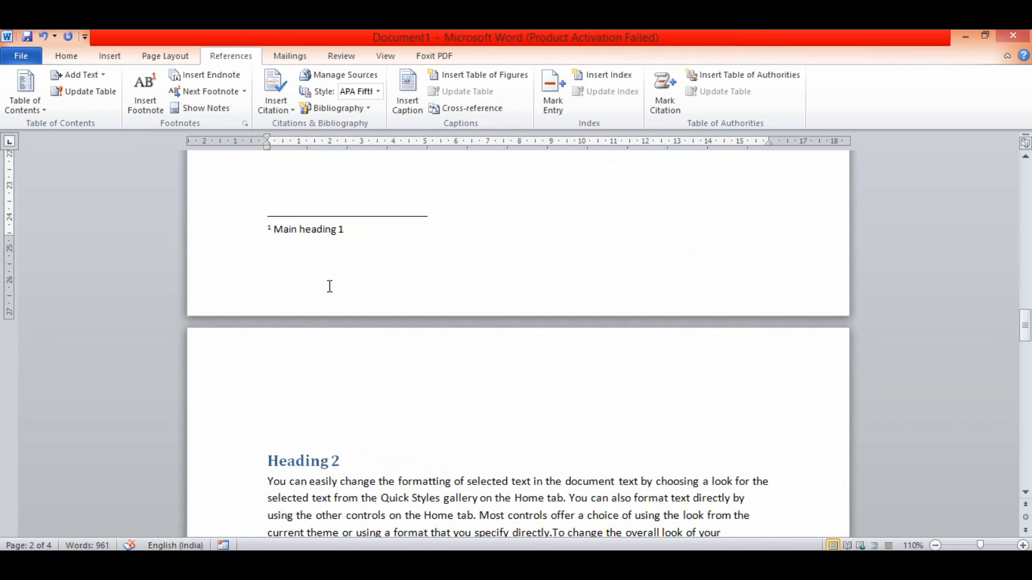
drag(354, 230, 298, 230)
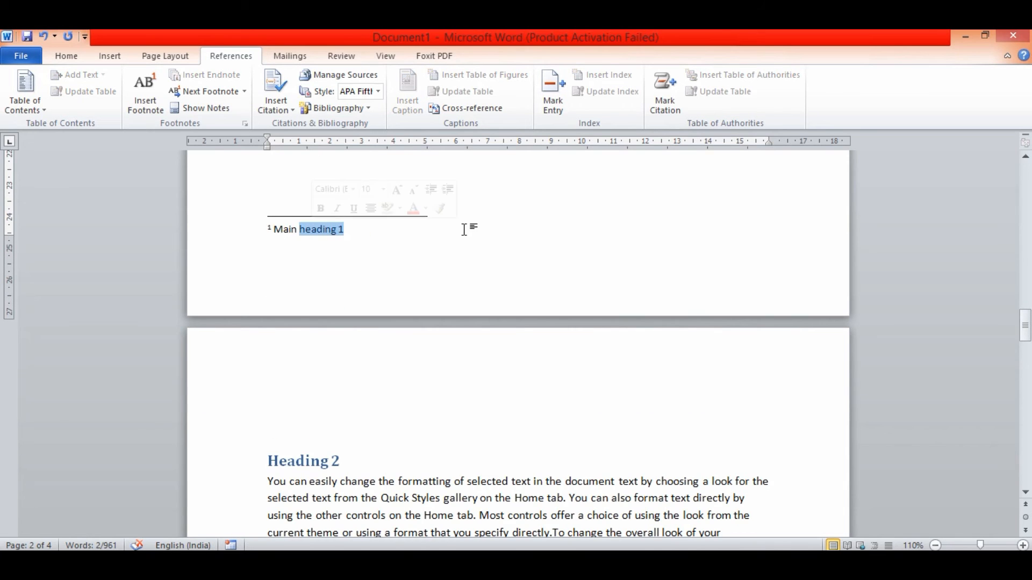
scroll(454, 228, up, 7)
scroll(454, 228, up, 6)
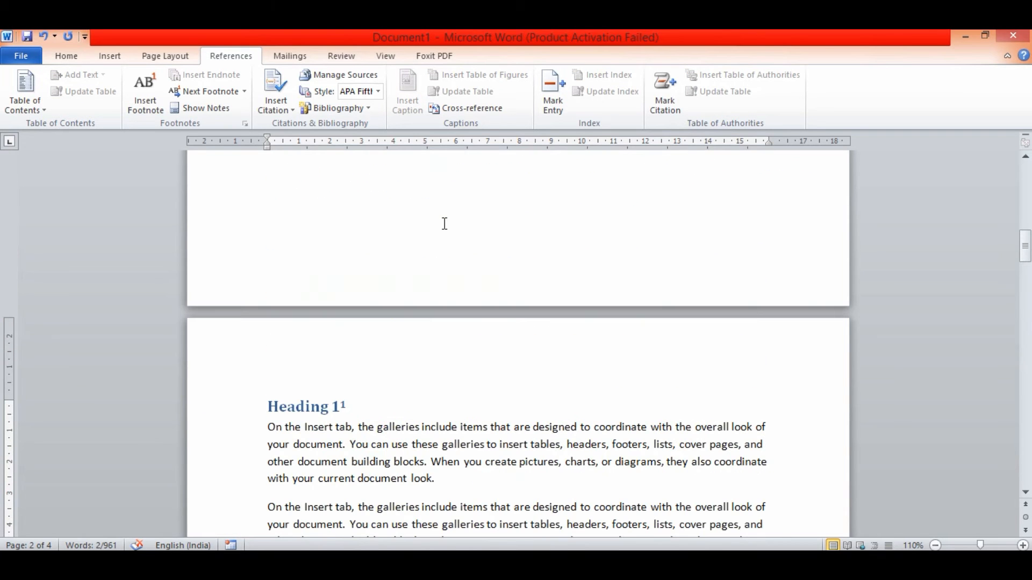
click(342, 406)
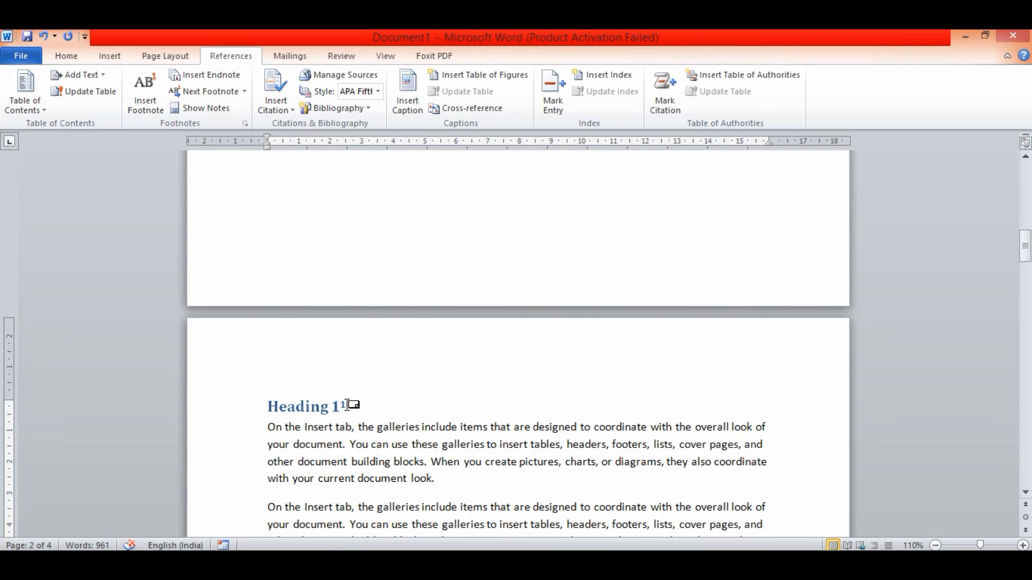
Insert a footnote at the end of the "Sub heading" line on page 2 with the text "First sub heading"
click(344, 404)
scroll(372, 403, down, 9)
scroll(372, 402, down, 4)
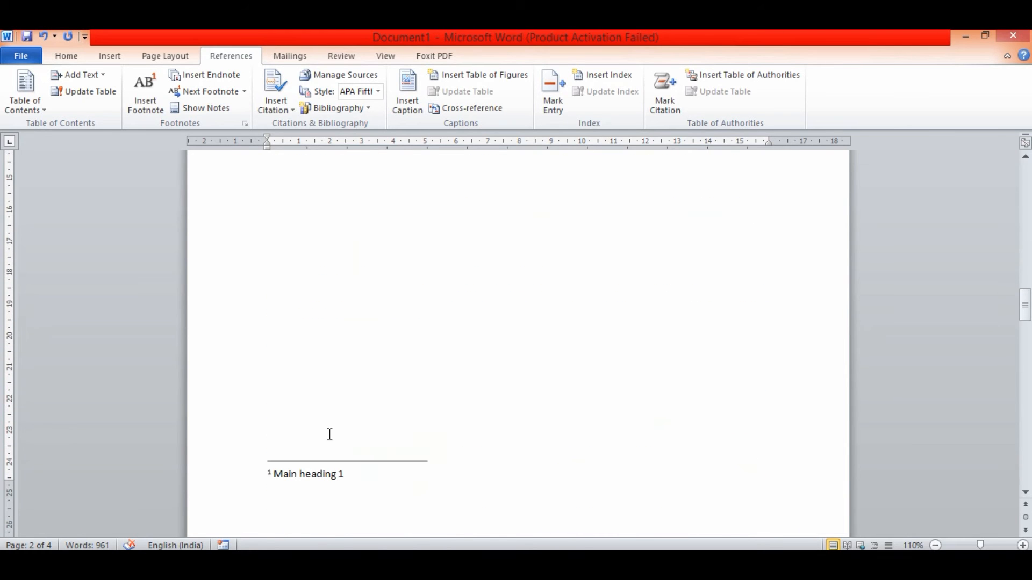
scroll(366, 463, up, 13)
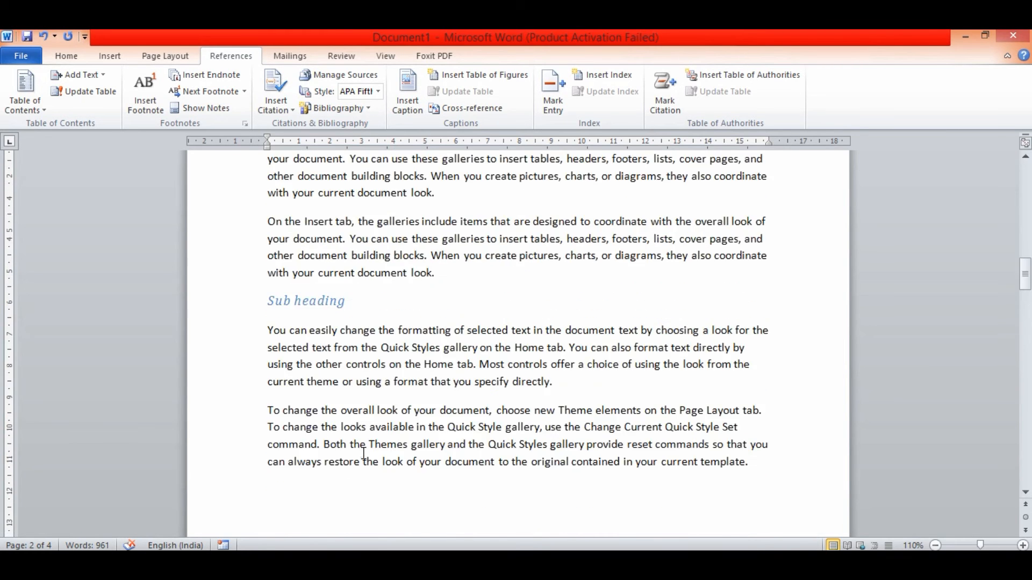
click(359, 466)
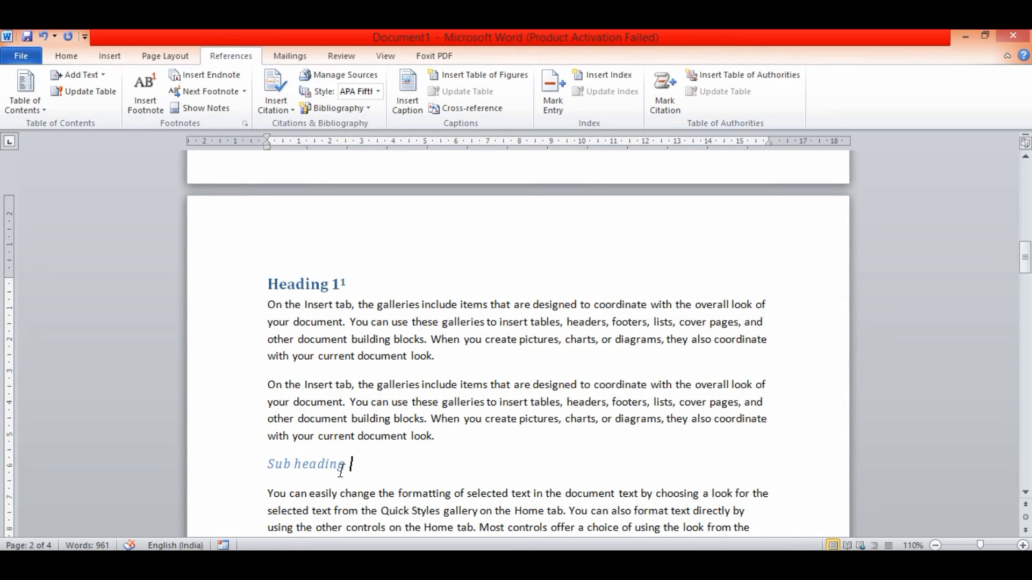
click(142, 85)
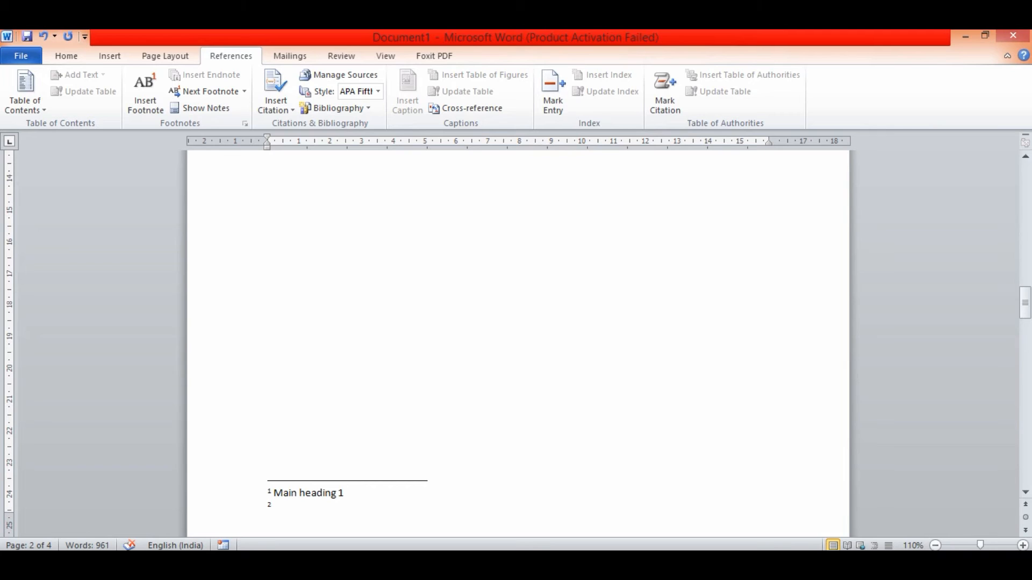
text(First sub heading)
Compare the "Heading 1" reference mark with the notes at the foot of page 2, and return to the headings
scroll(406, 333, up, 10)
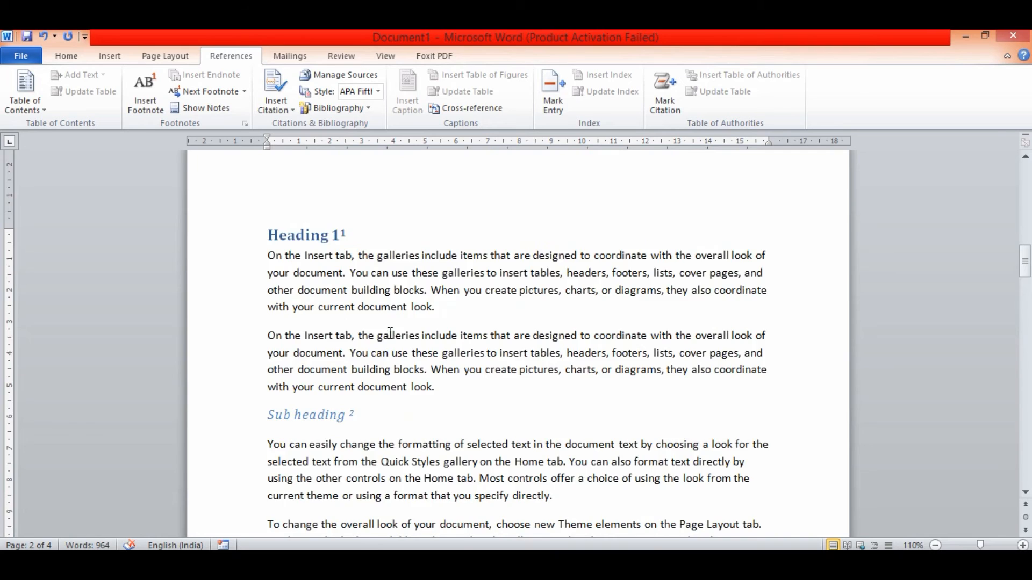
scroll(395, 333, up, 1)
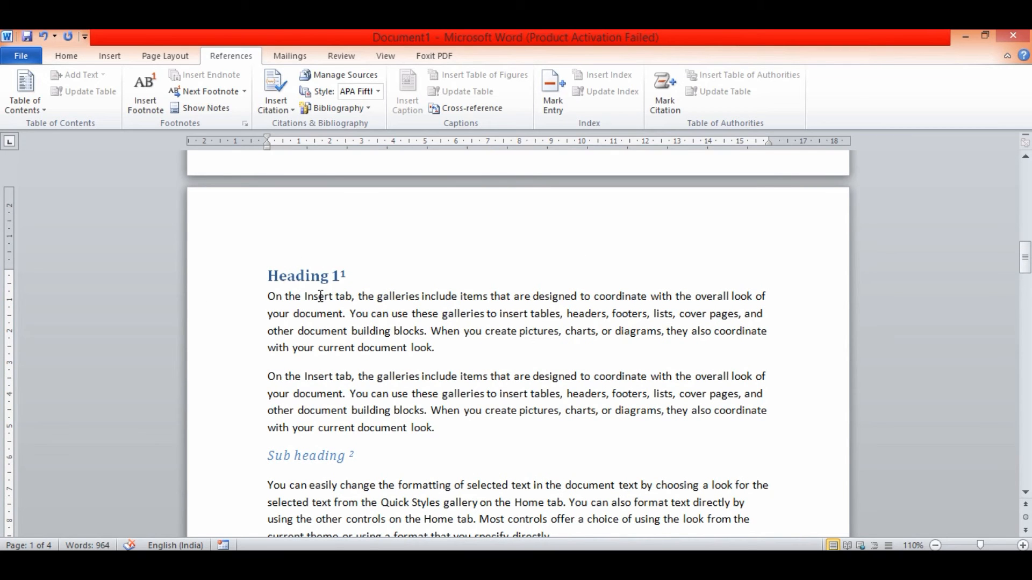
click(254, 277)
scroll(374, 281, down, 12)
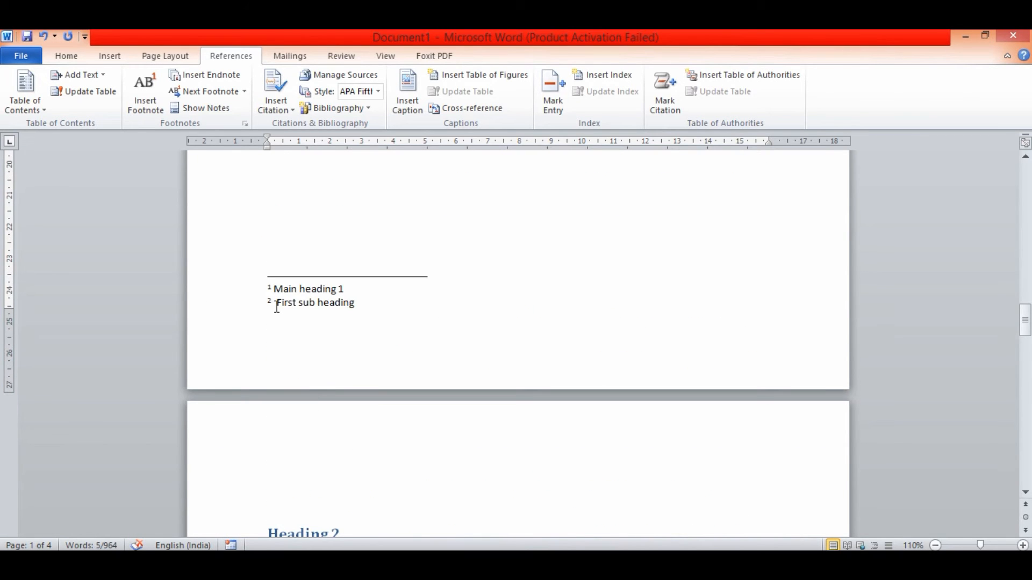
click(381, 302)
scroll(373, 306, up, 7)
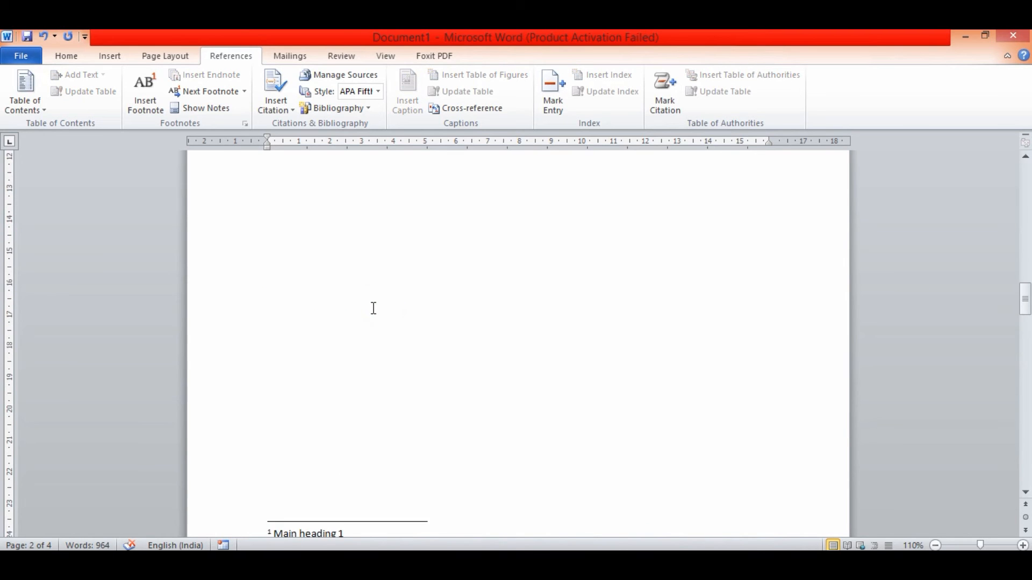
scroll(372, 309, up, 3)
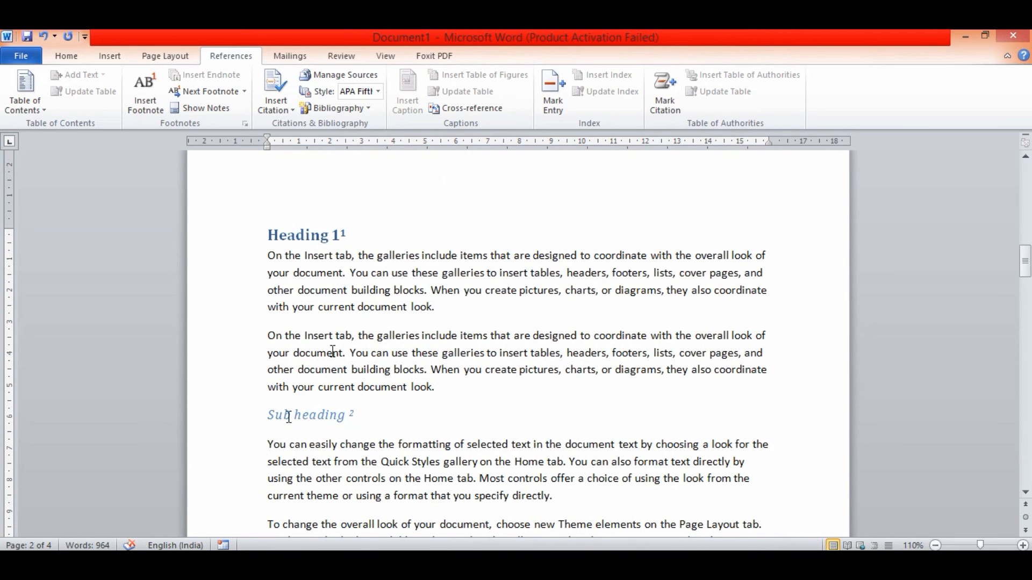
Match the "Sub heading" line and its reference mark against footnote 2 at the foot of the page, ending back at the heading
click(224, 425)
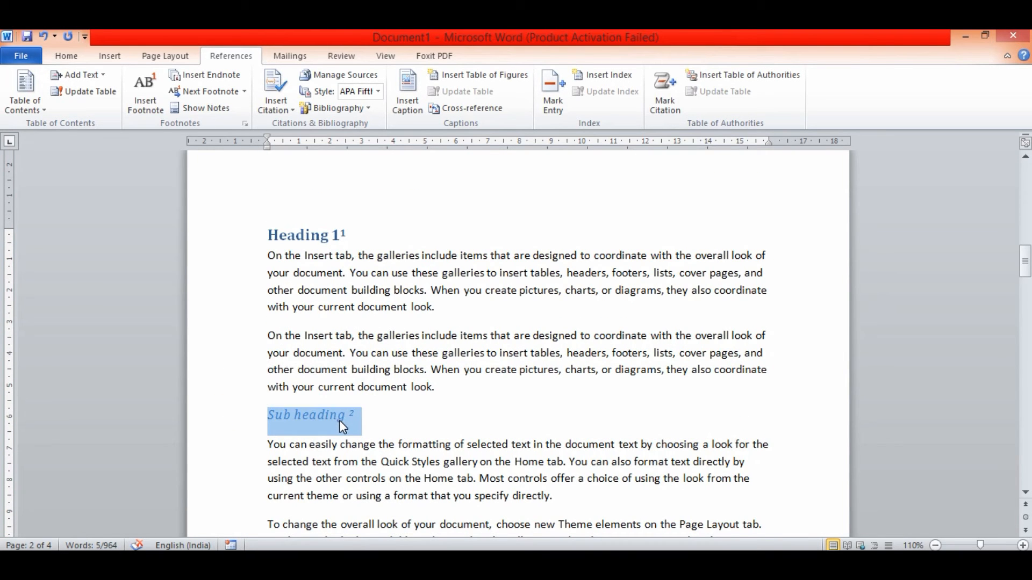
scroll(340, 420, down, 15)
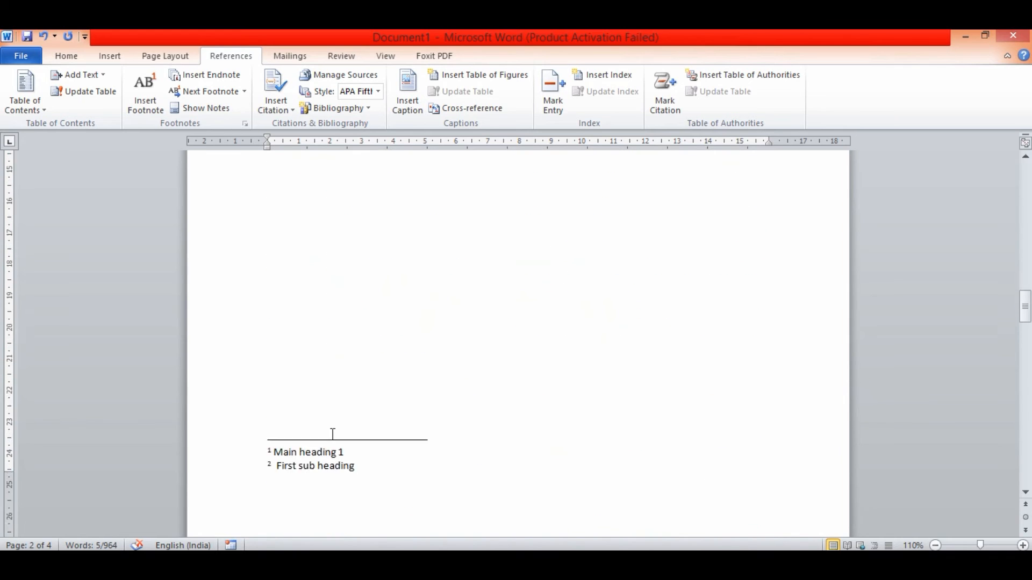
click(366, 384)
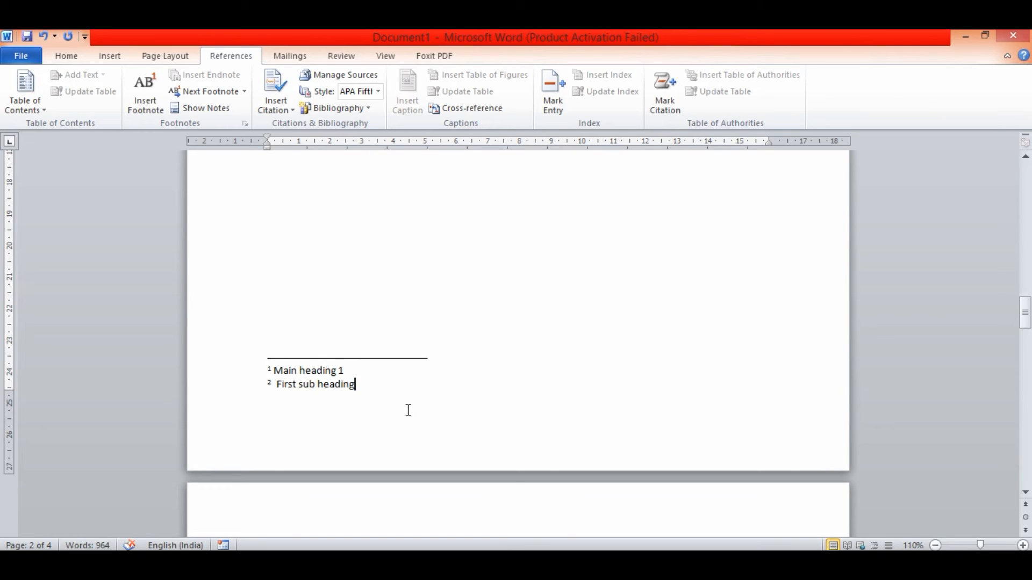
drag(355, 384, 285, 390)
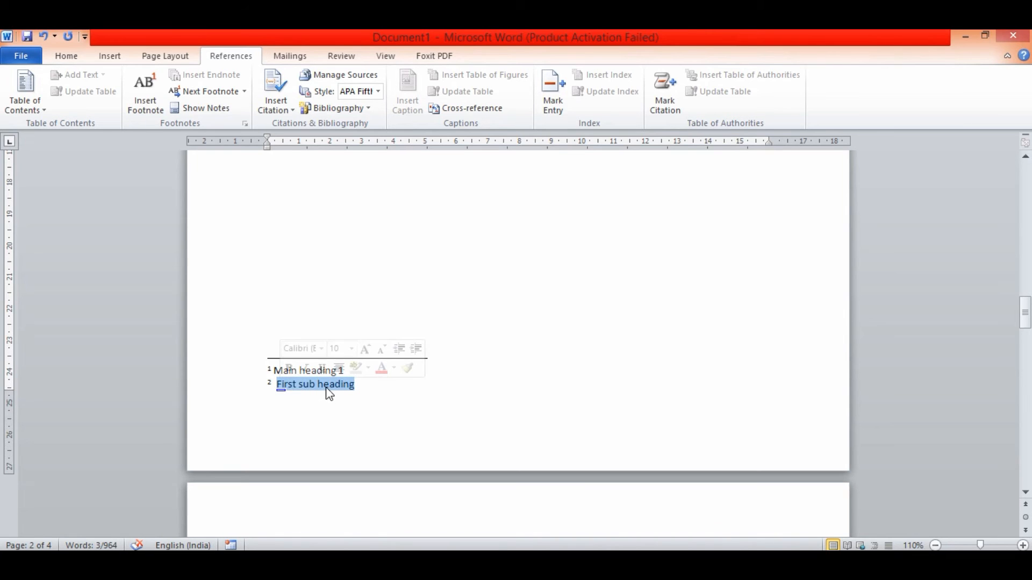
scroll(394, 380, up, 3)
scroll(395, 379, up, 8)
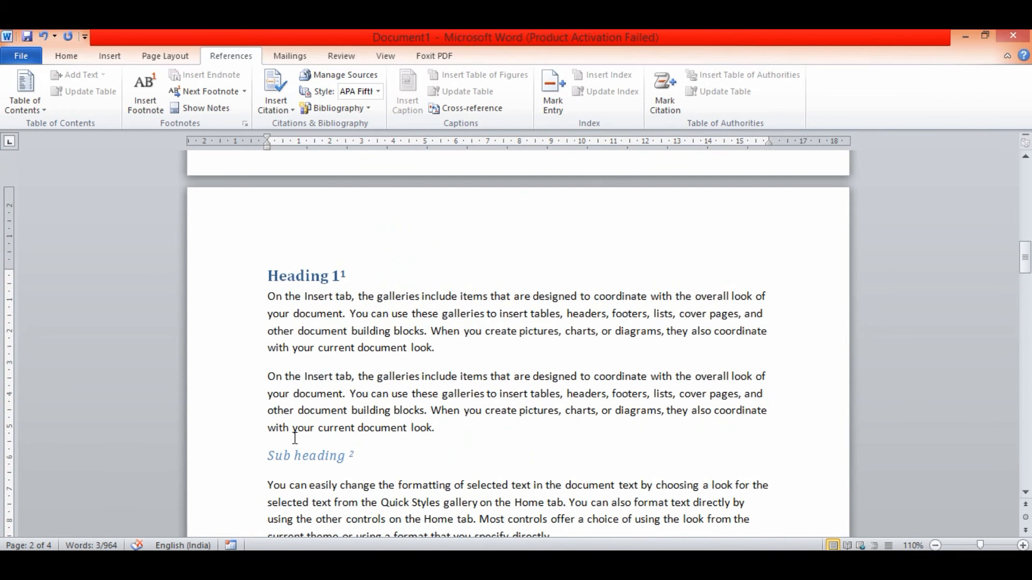
click(262, 456)
scroll(291, 467, down, 3)
scroll(290, 467, down, 8)
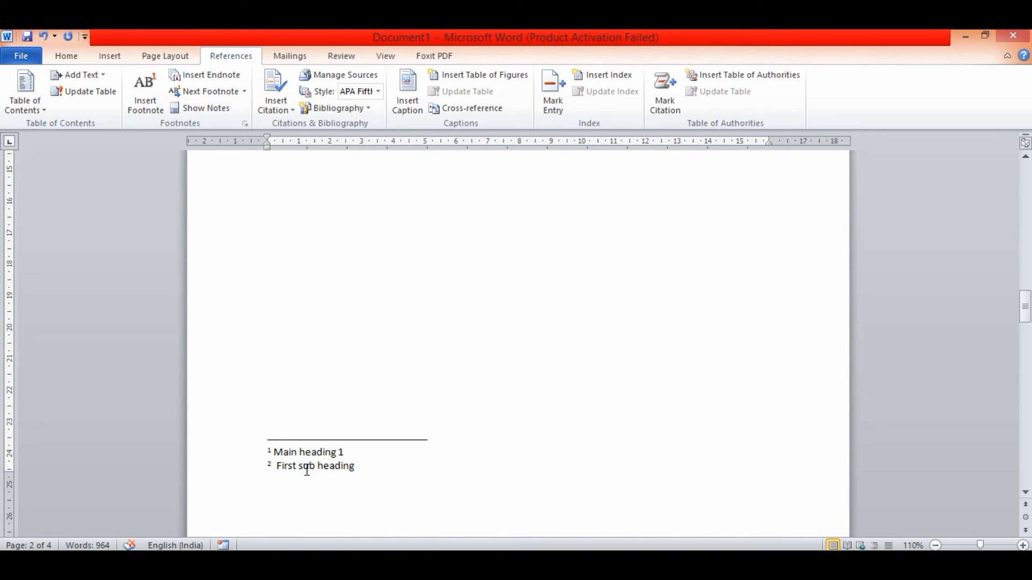
scroll(385, 459, up, 10)
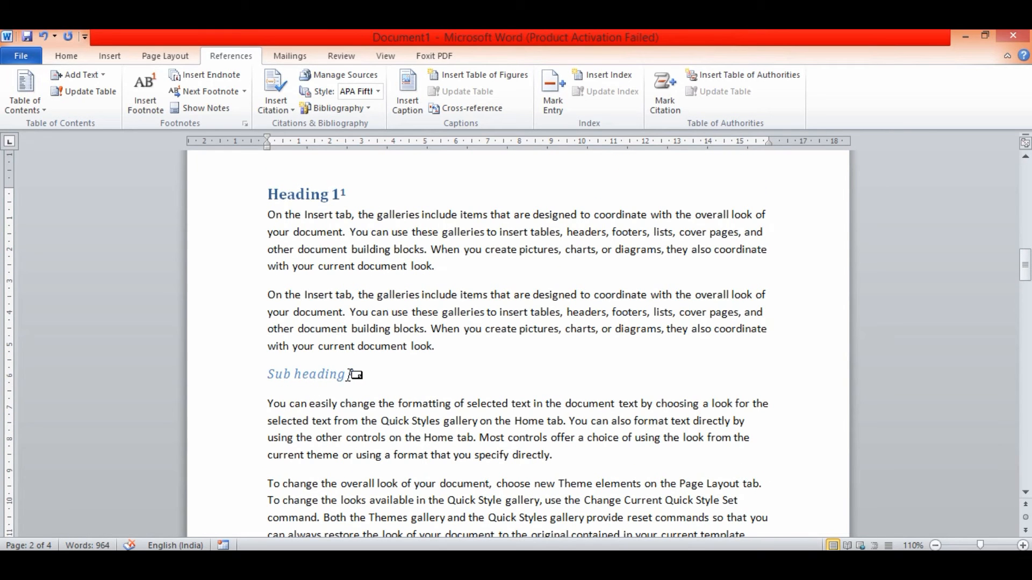
Preview the note text at the "Sub heading" reference mark, and follow the link between the mark and footnote 2 in both directions
mouse_move(351, 374)
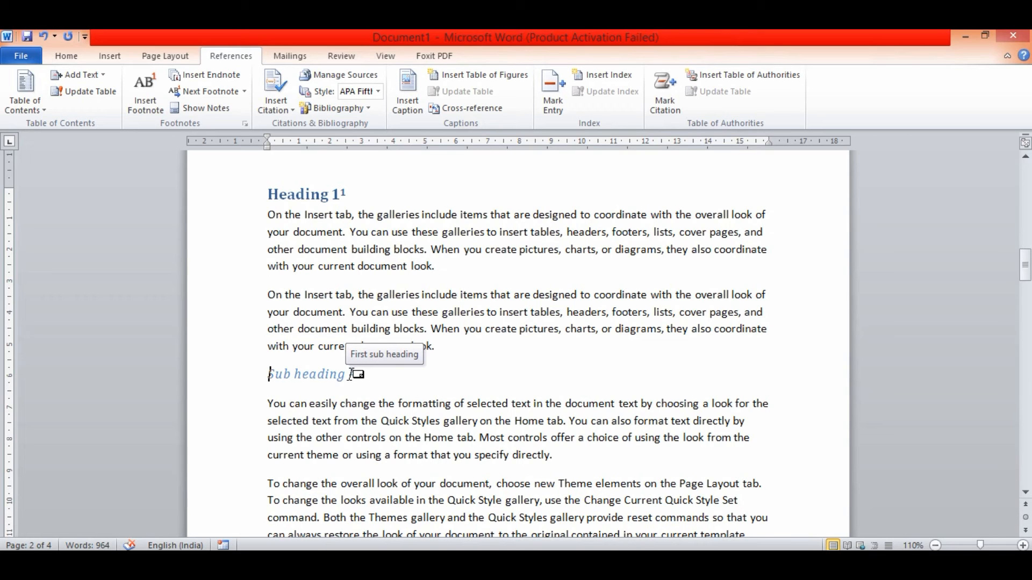
double_click(350, 374)
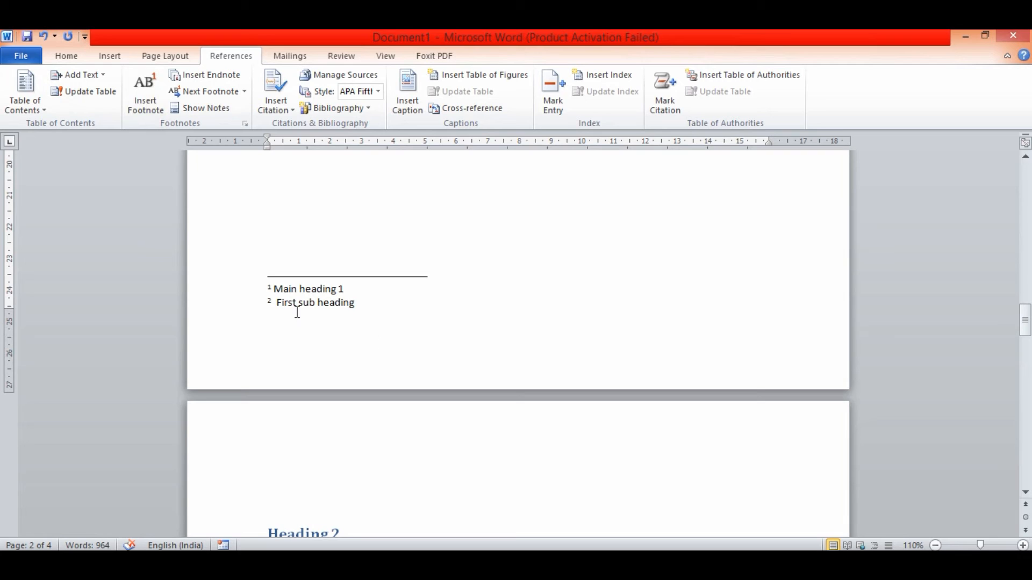
click(269, 300)
click(268, 300)
click(319, 301)
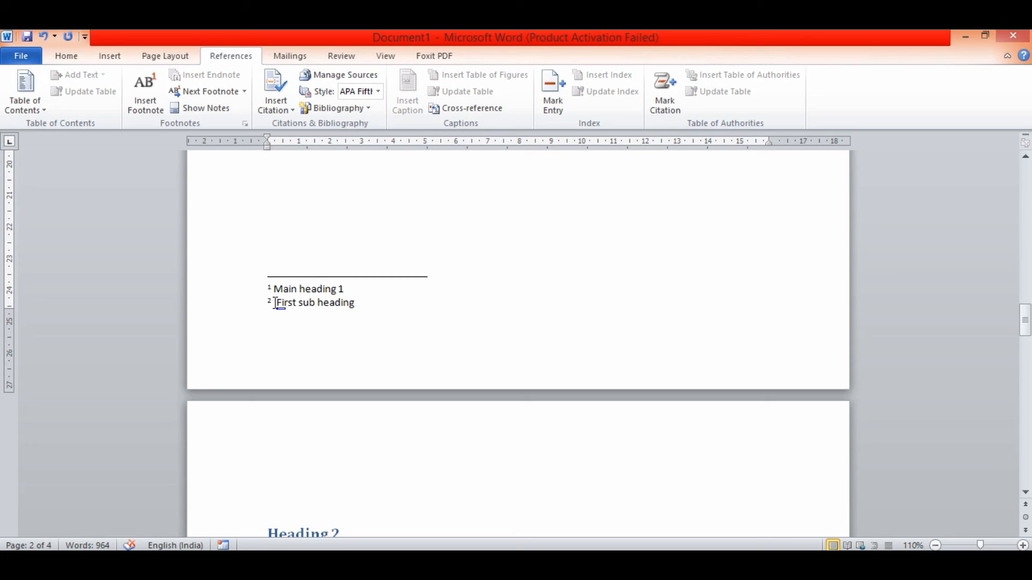
double_click(272, 302)
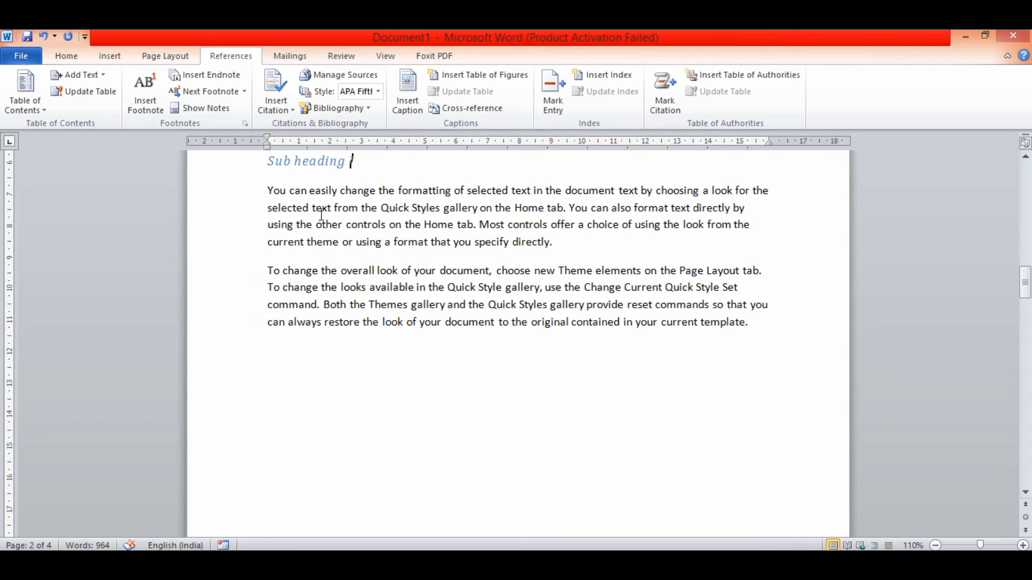
scroll(325, 211, up, 2)
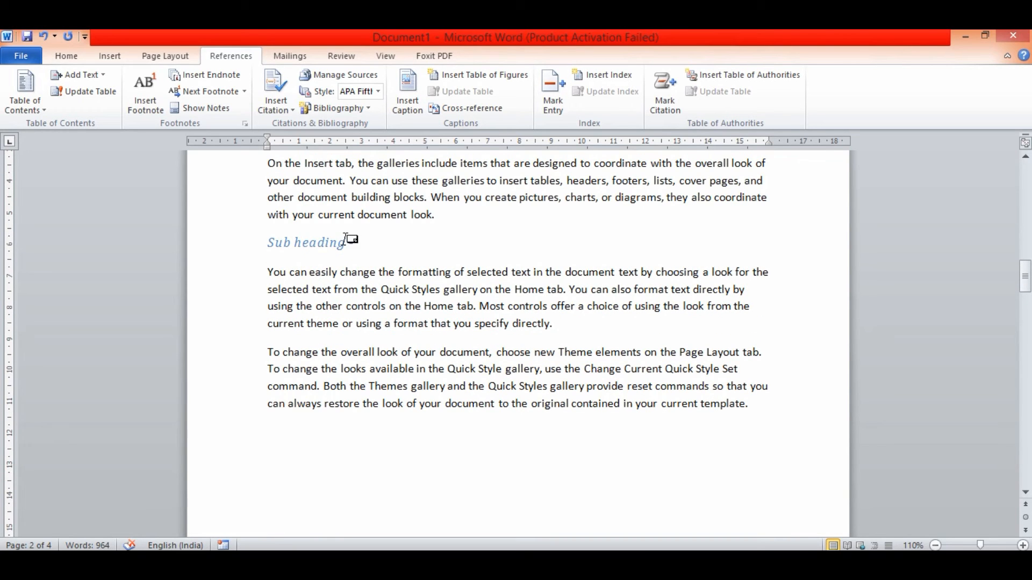
mouse_move(353, 243)
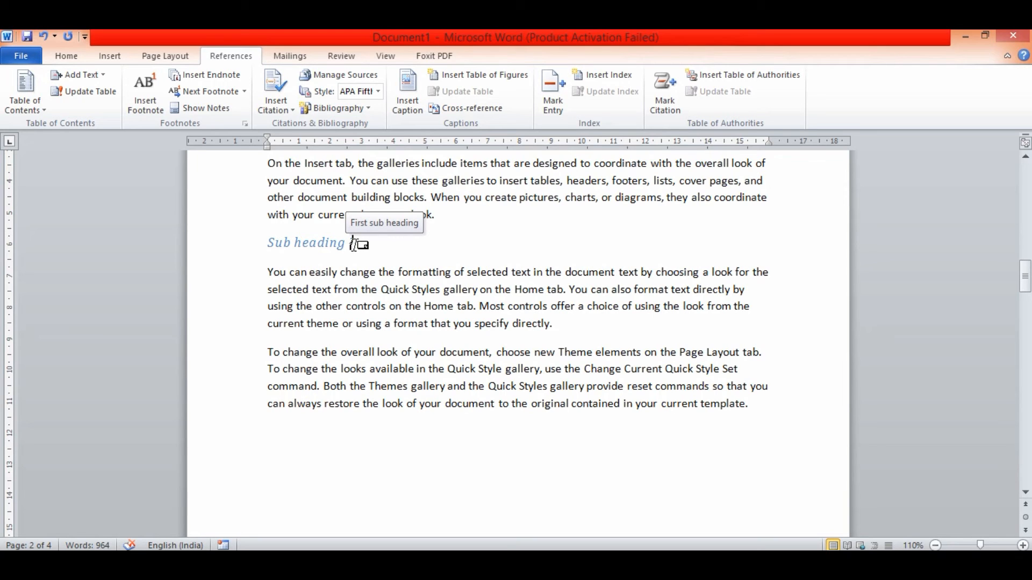
double_click(354, 244)
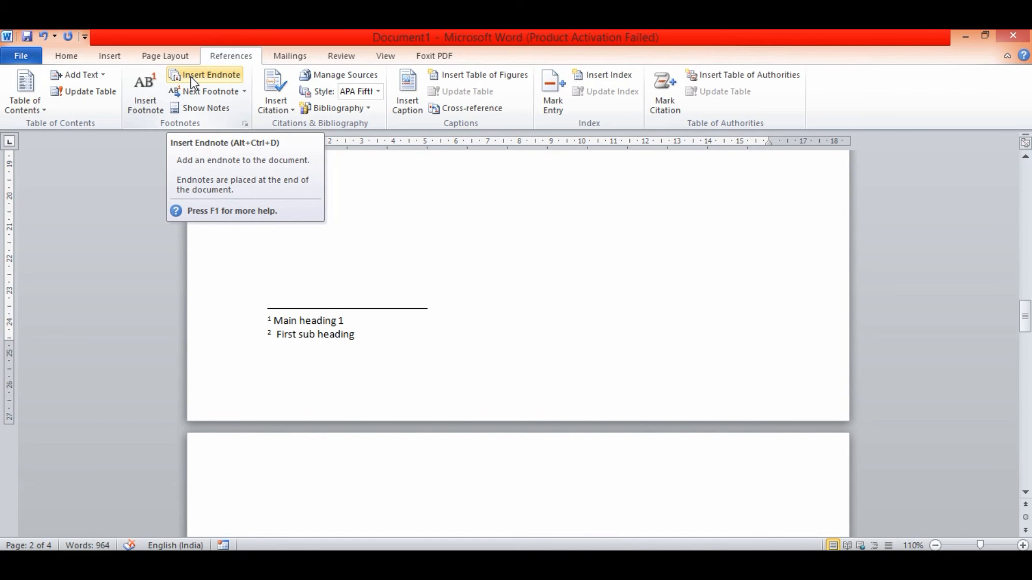
Look over the pages from the footnotes back to the table of contents on page 1 and the blank area below it
scroll(468, 301, up, 10)
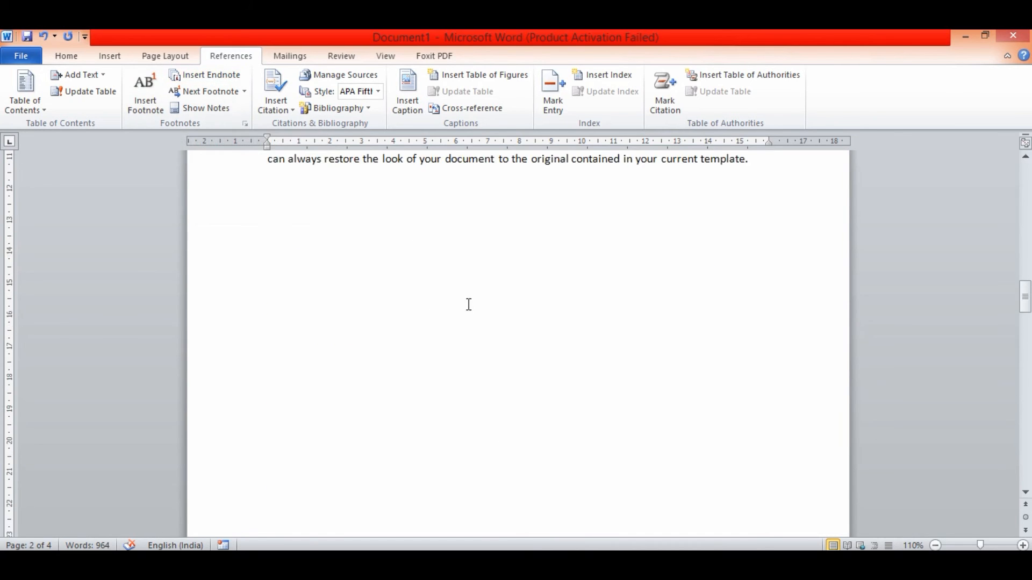
scroll(460, 296, down, 6)
scroll(458, 295, up, 8)
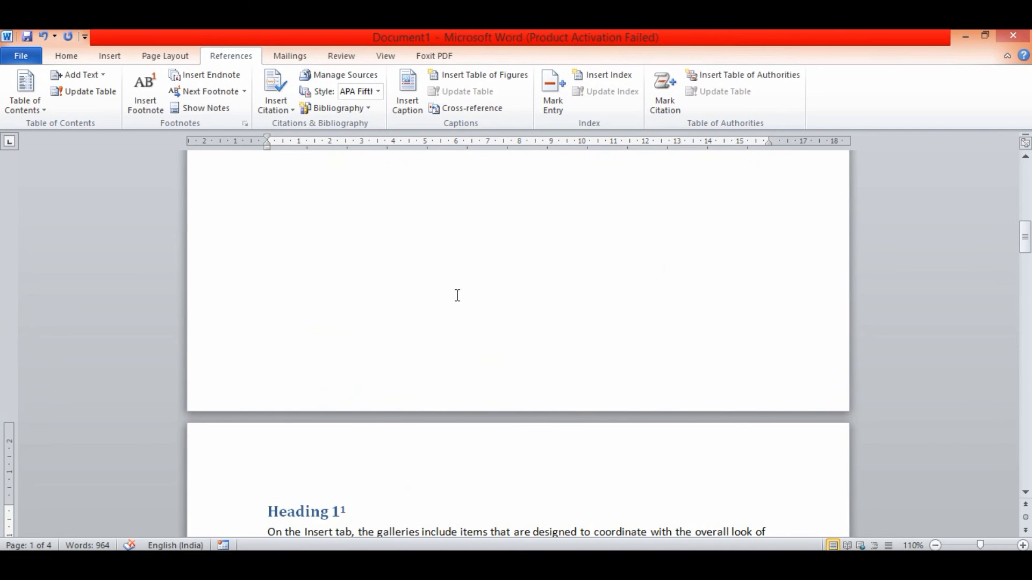
scroll(457, 296, down, 5)
scroll(311, 382, up, 7)
scroll(310, 385, up, 5)
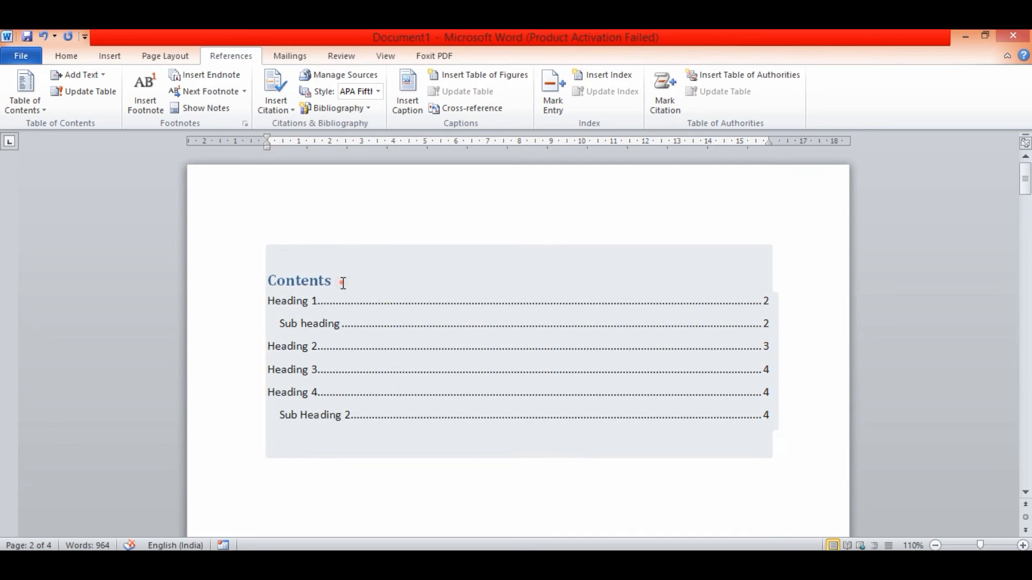
click(340, 281)
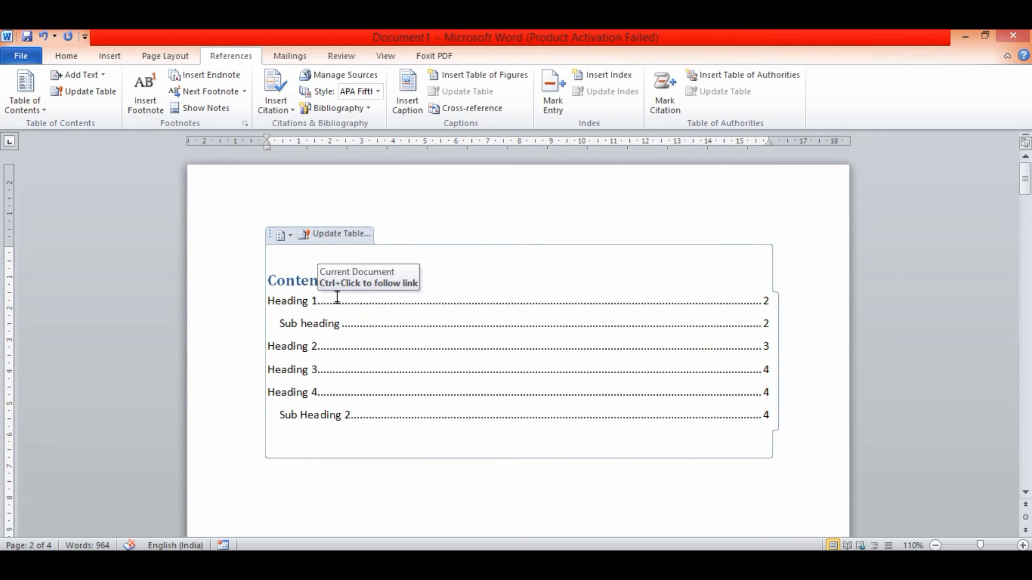
click(311, 488)
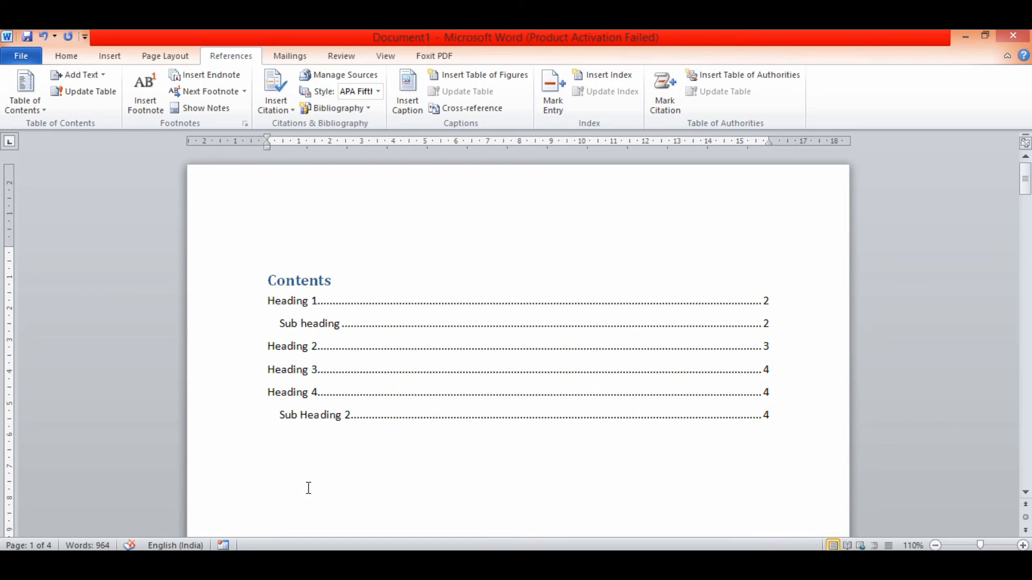
scroll(277, 437, down, 5)
scroll(298, 443, down, 3)
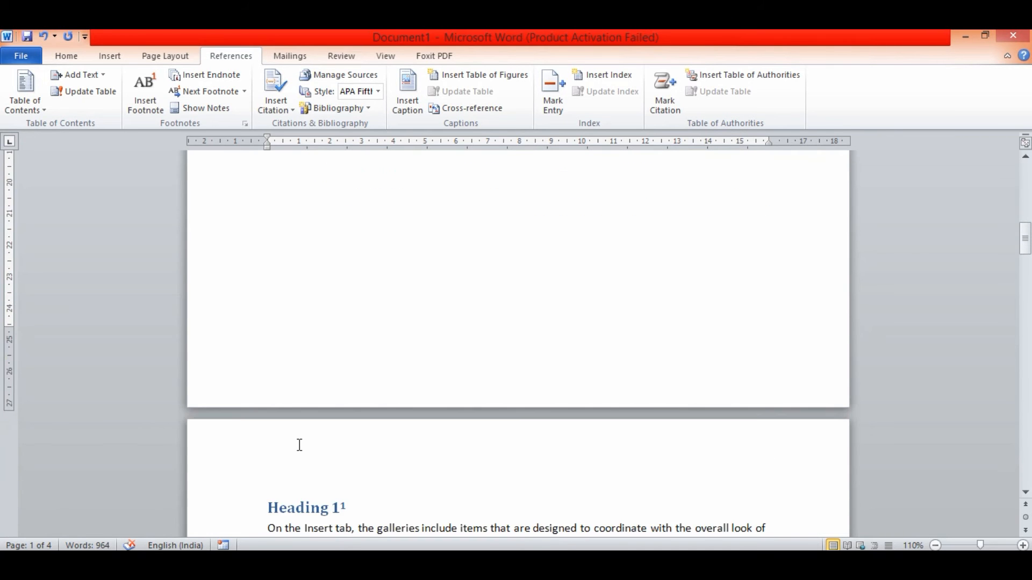
scroll(295, 442, up, 8)
Add the line "Table of content" in the blank area below the table of contents on page 1
click(297, 334)
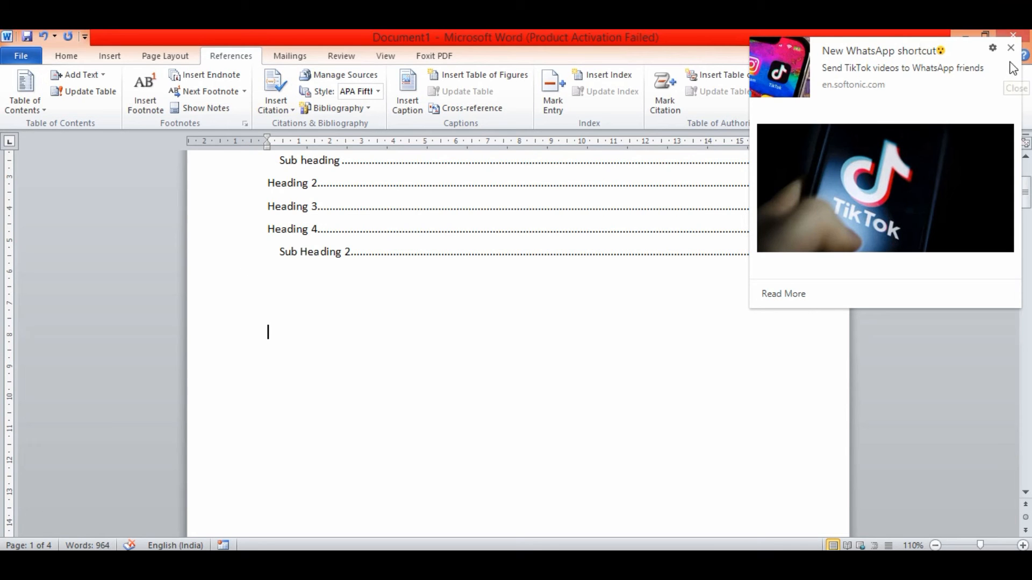
click(1011, 49)
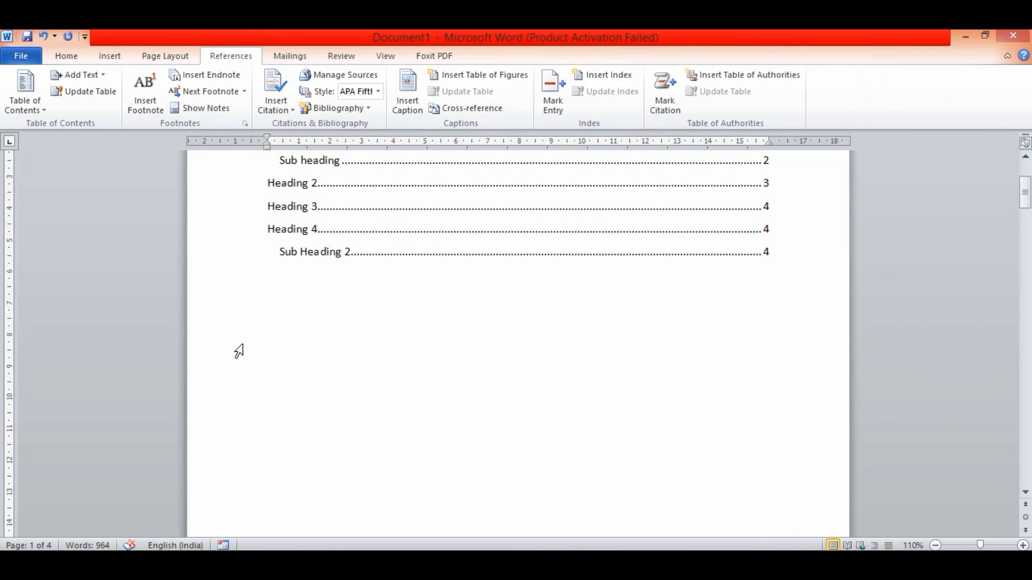
text(Tab)
text(le )
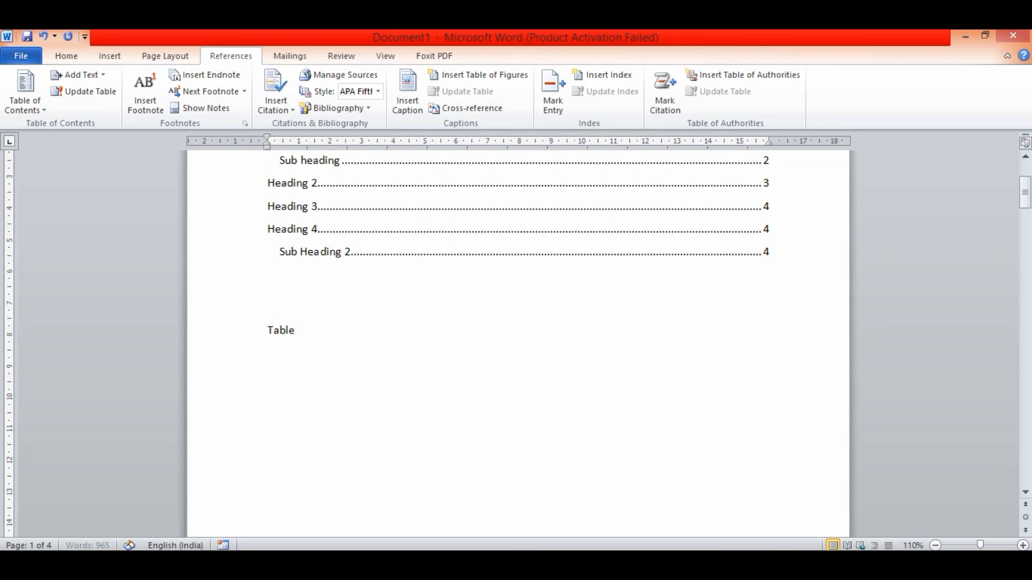
text(of content)
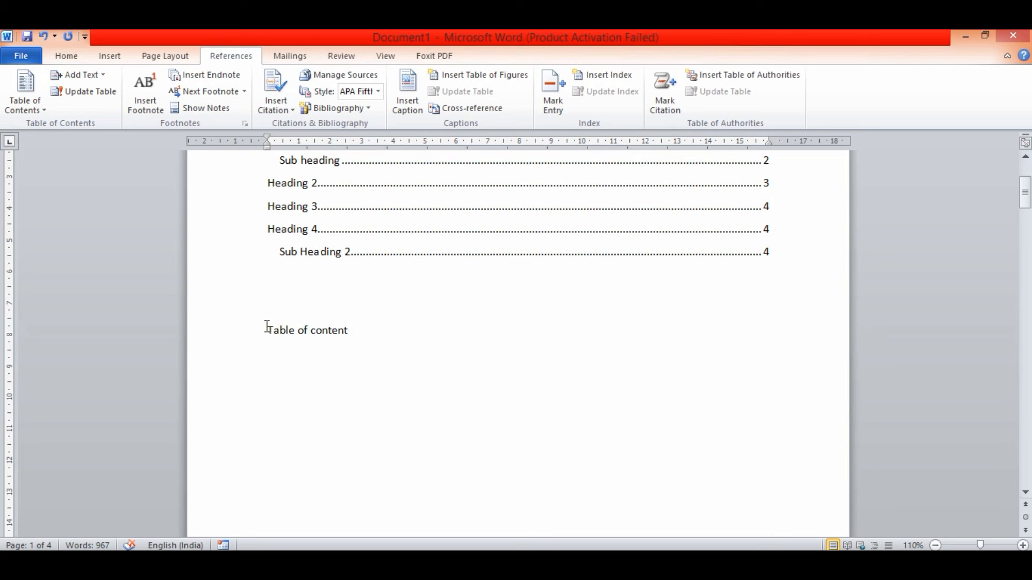
Format the "Table of content" line on page 1 as bold text at 14 pt
click(230, 330)
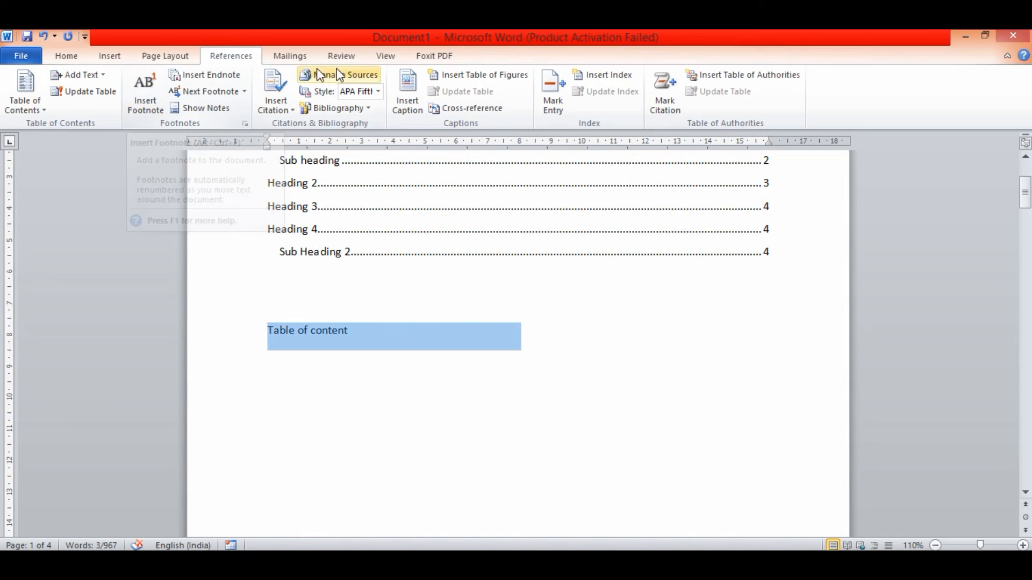
click(66, 55)
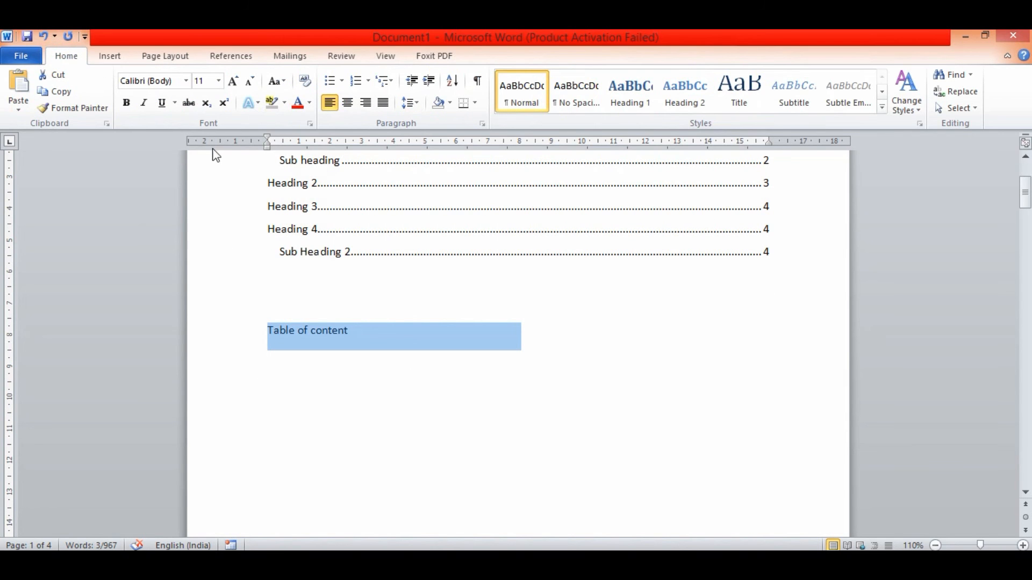
click(234, 83)
click(234, 84)
click(126, 102)
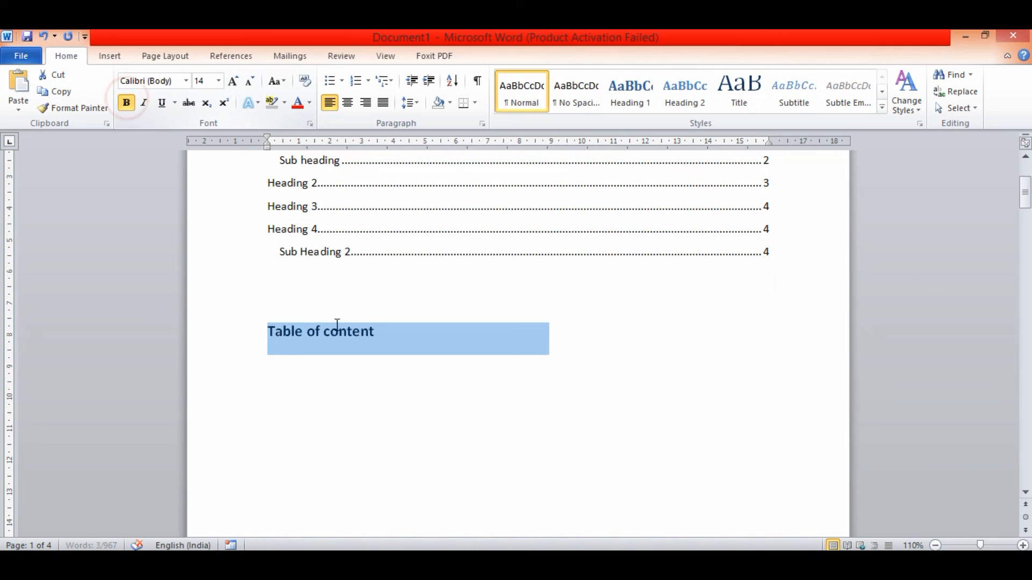
click(427, 383)
Insert an endnote at the end of the "Table of content" line, with the note text "Table of content"
click(379, 333)
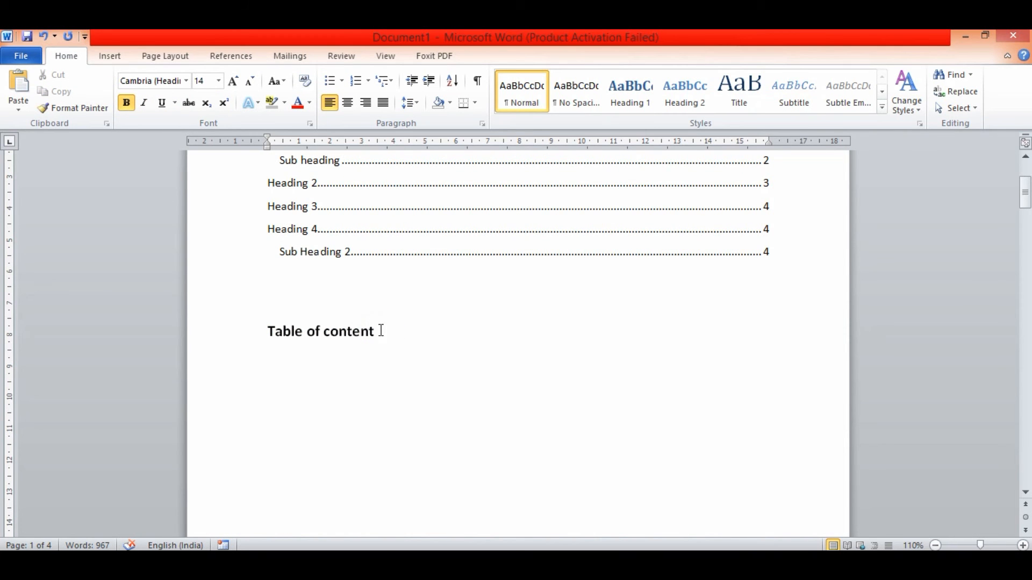
click(231, 57)
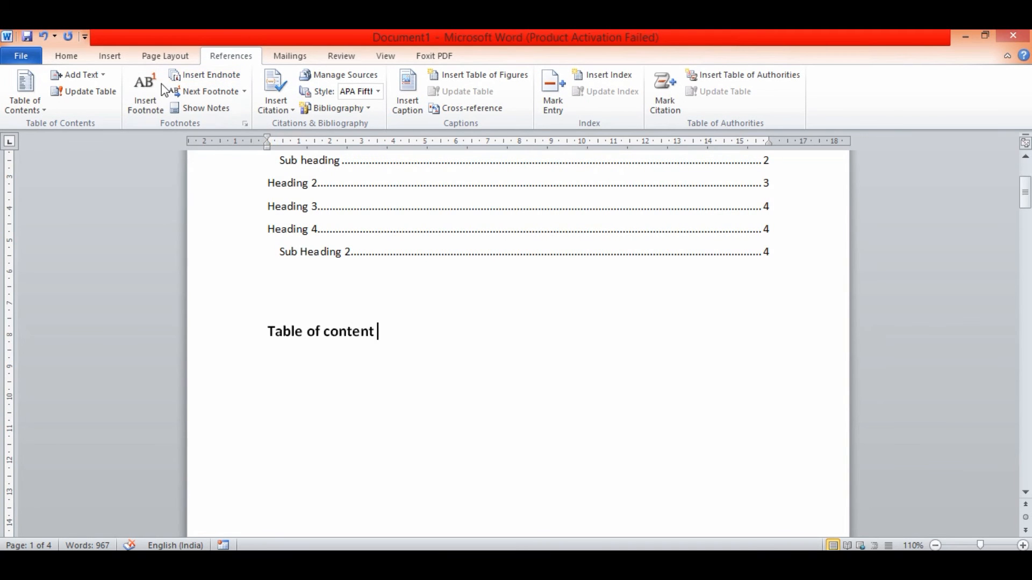
click(198, 76)
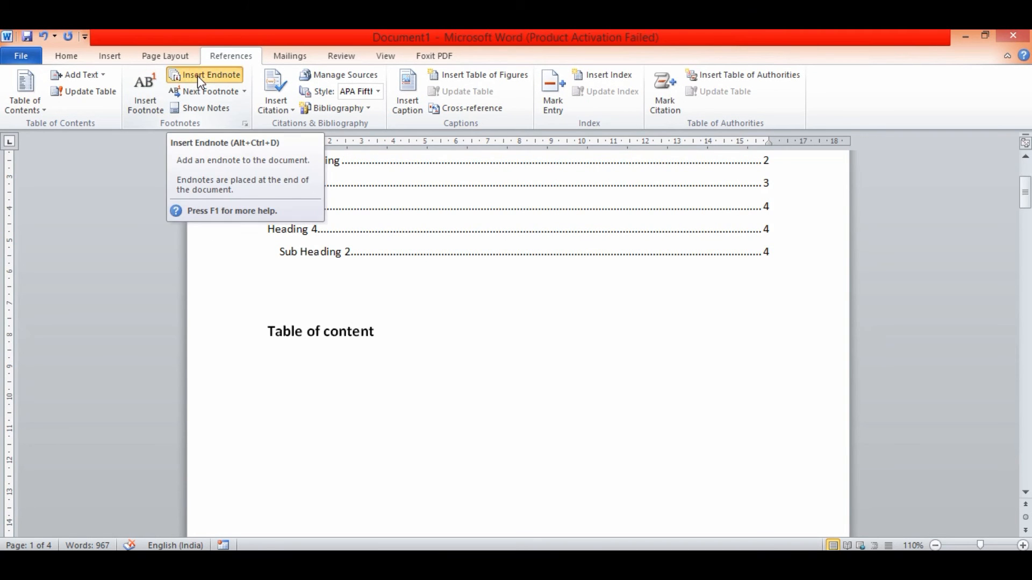
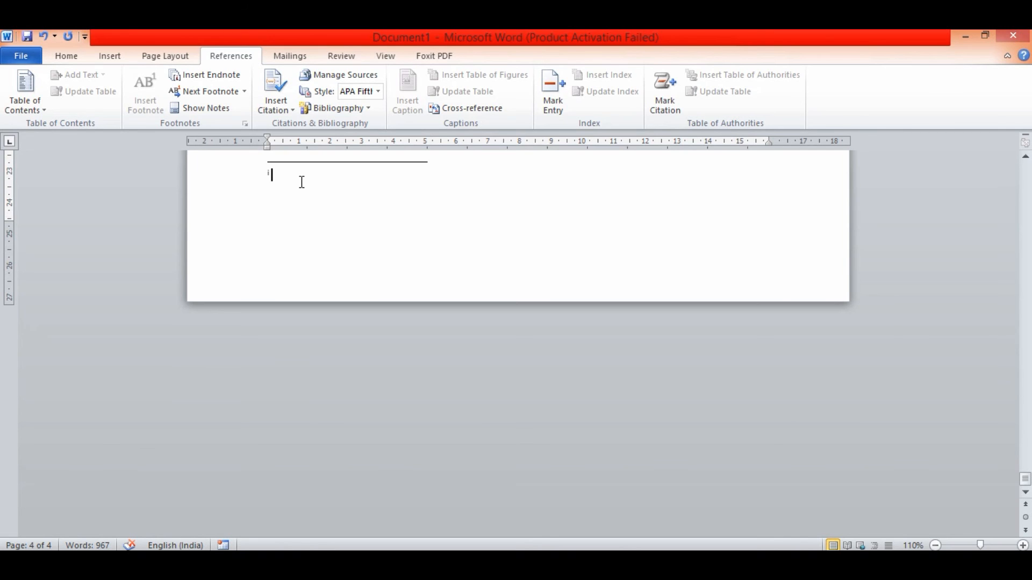
text(Table of content)
click(418, 204)
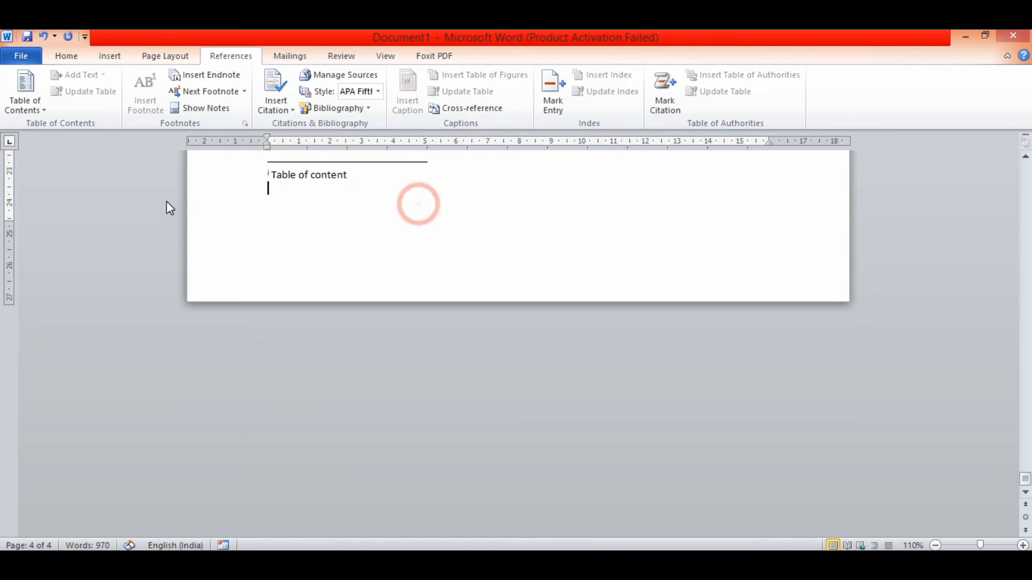
Follow the endnote's mark back to the "Table of content" line on page 1 and preview the note text there
double_click(269, 171)
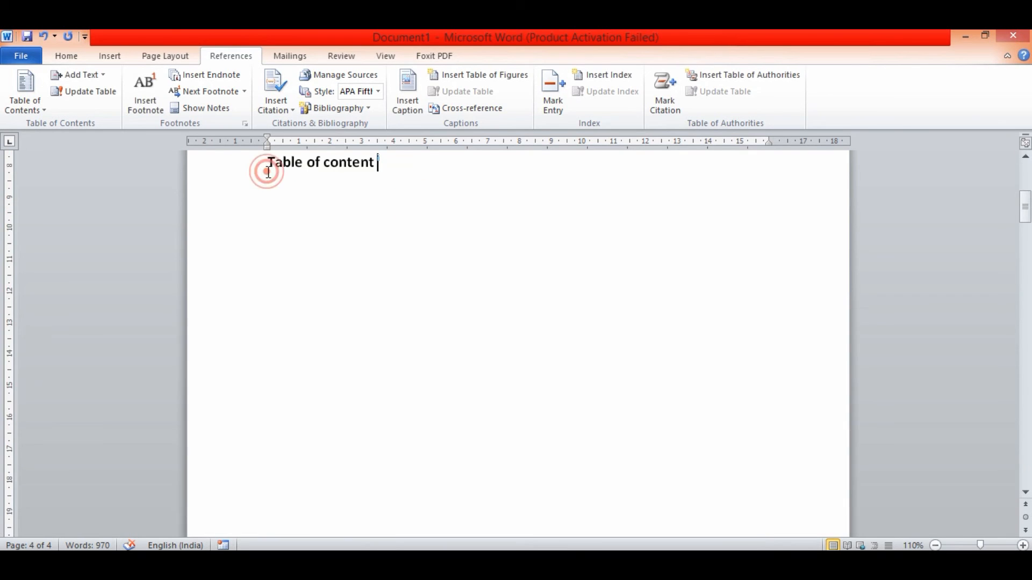
scroll(376, 247, up, 3)
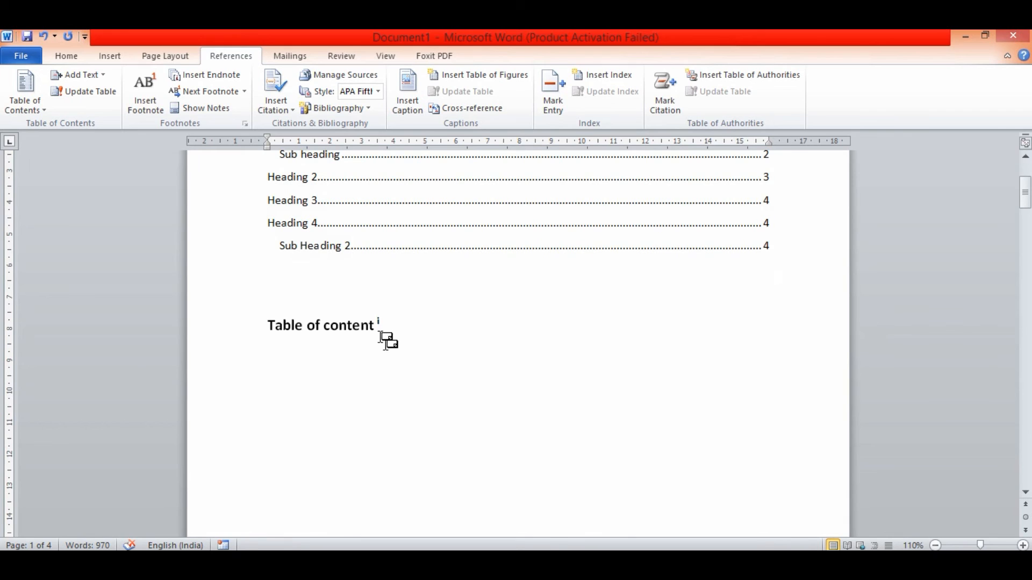
mouse_move(383, 329)
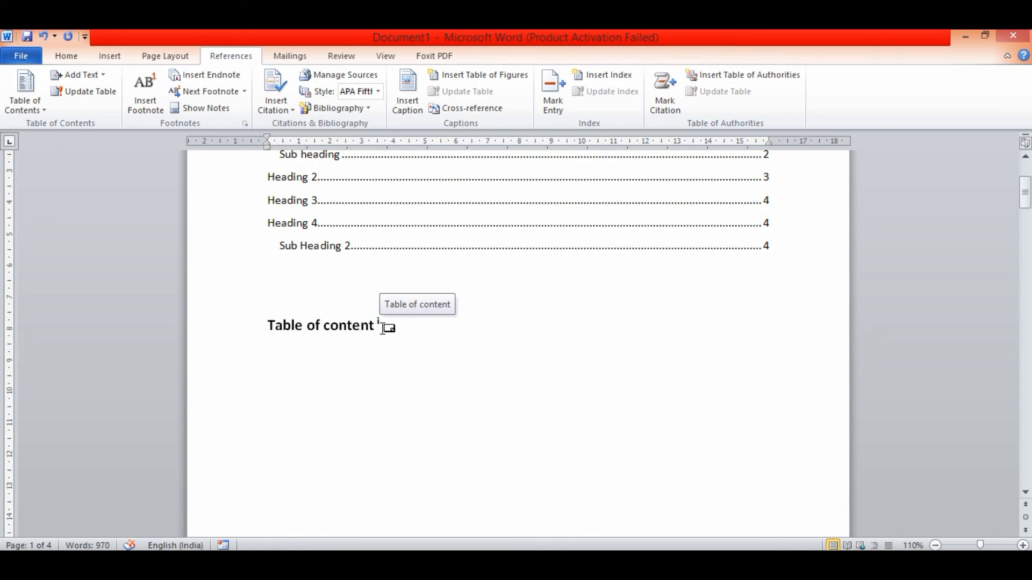
click(227, 330)
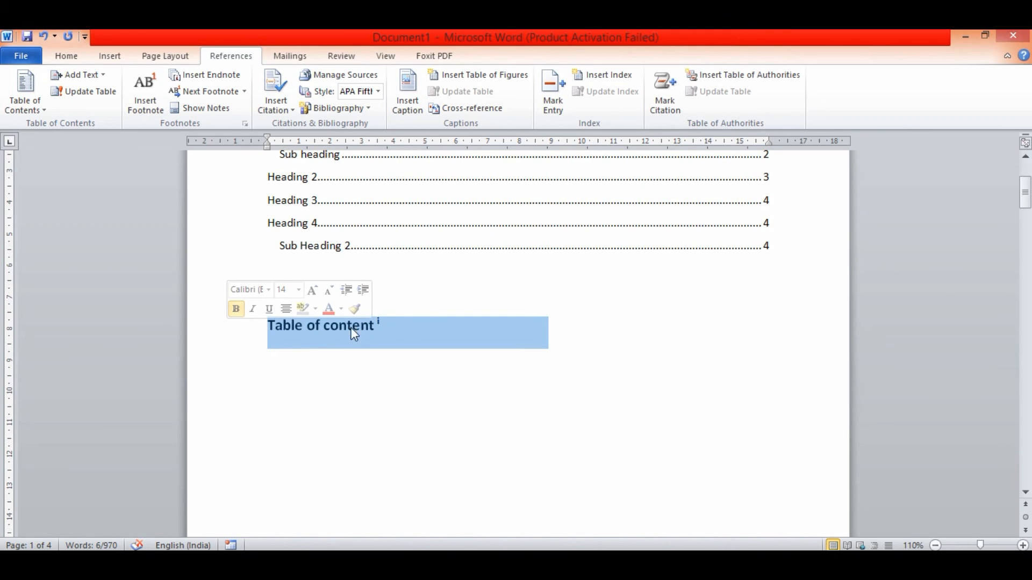
click(386, 325)
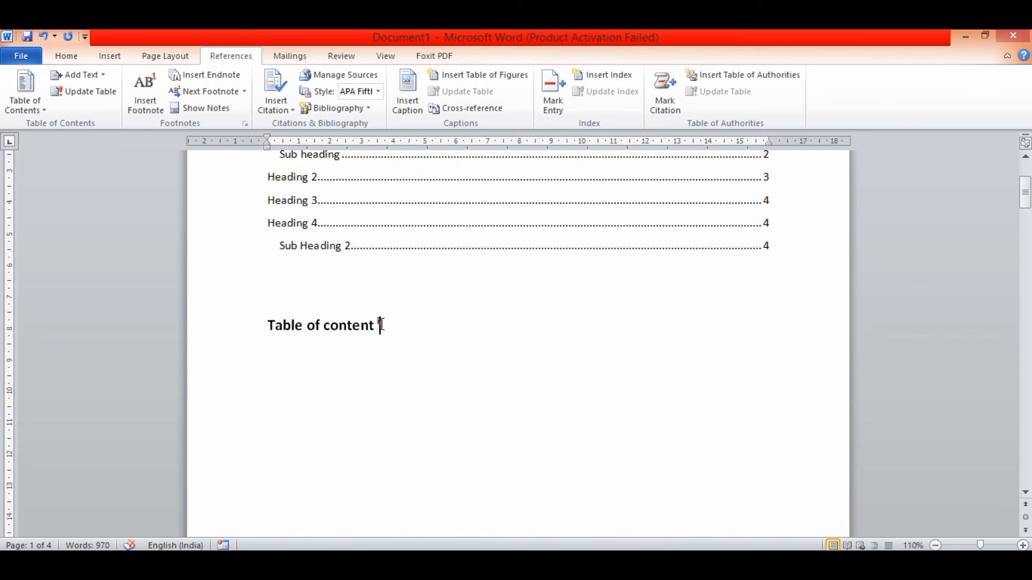
double_click(379, 324)
Check the headings and footnotes on page 2 against the "Table of content" line with its endnote mark on page 1
scroll(448, 384, down, 10)
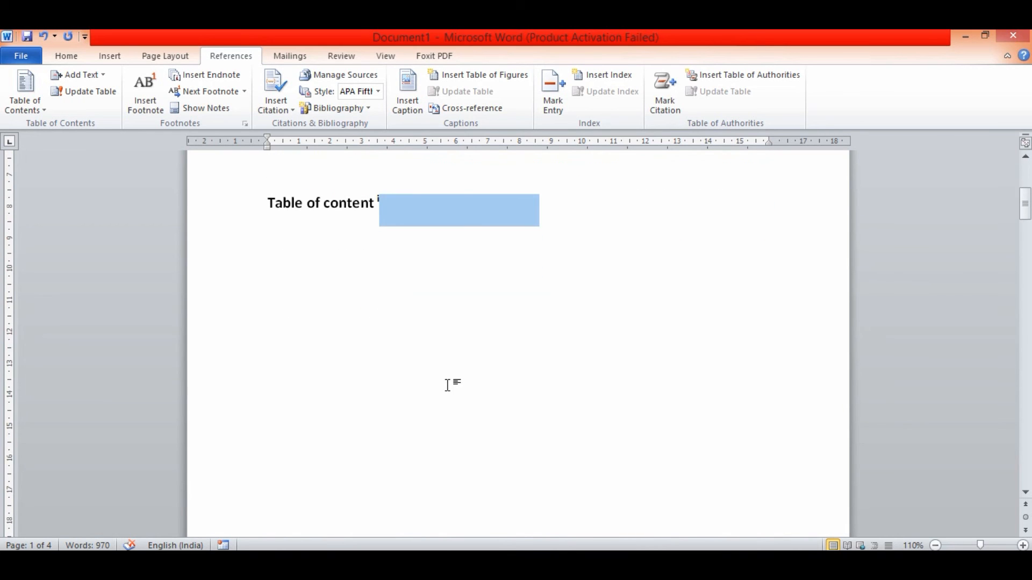
scroll(467, 376, down, 5)
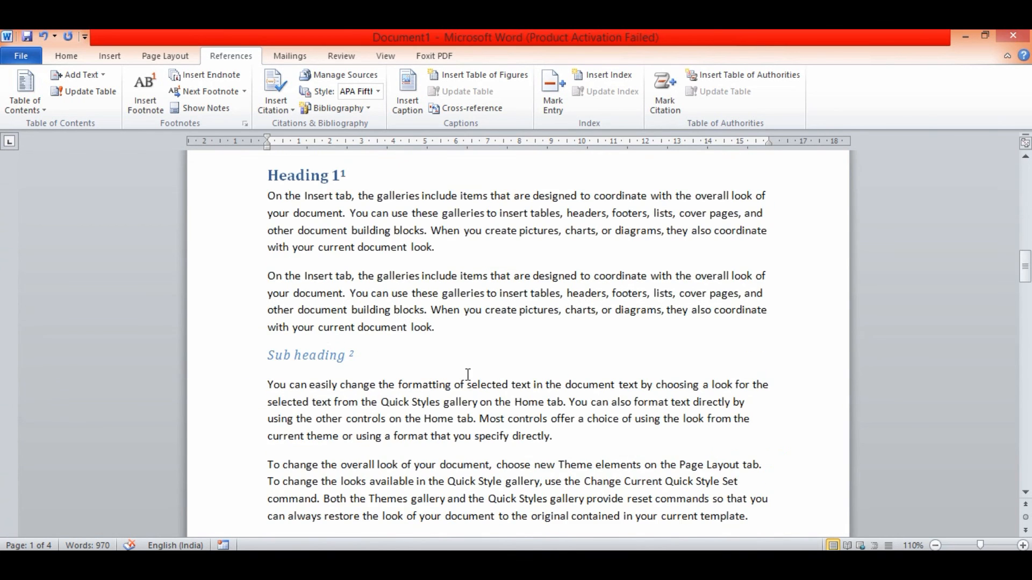
scroll(396, 295, down, 10)
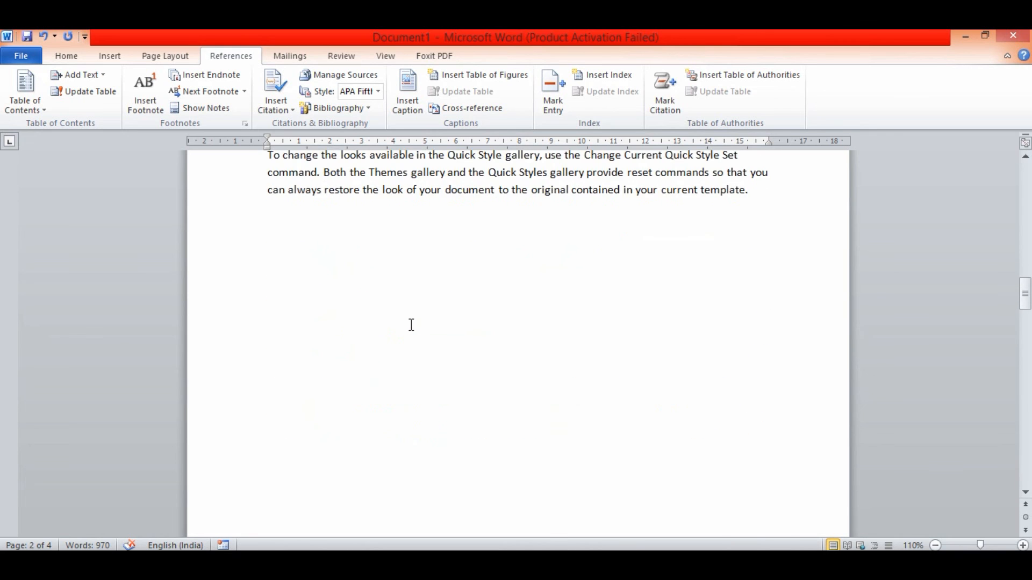
click(229, 337)
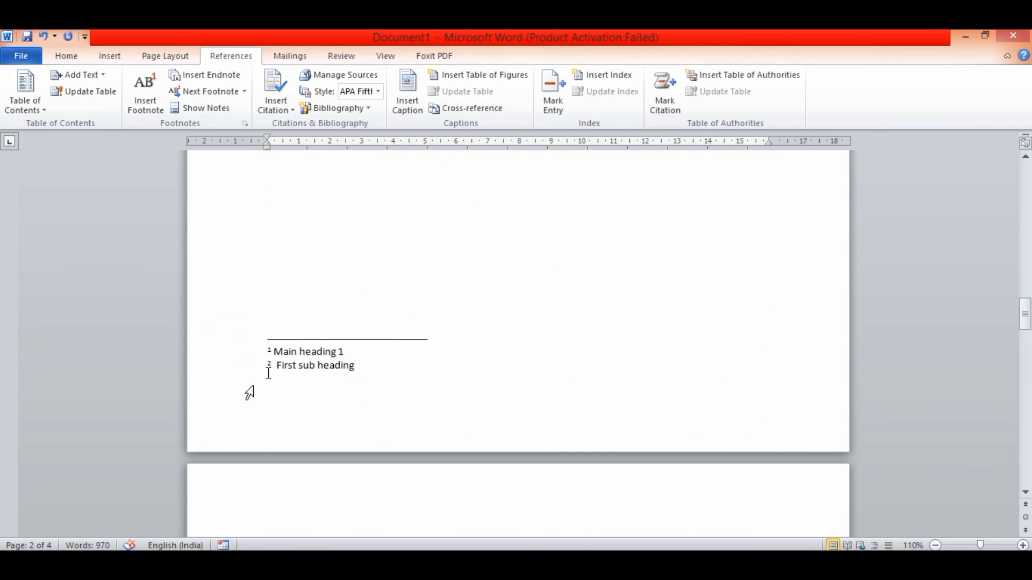
scroll(412, 316, up, 7)
scroll(427, 321, up, 7)
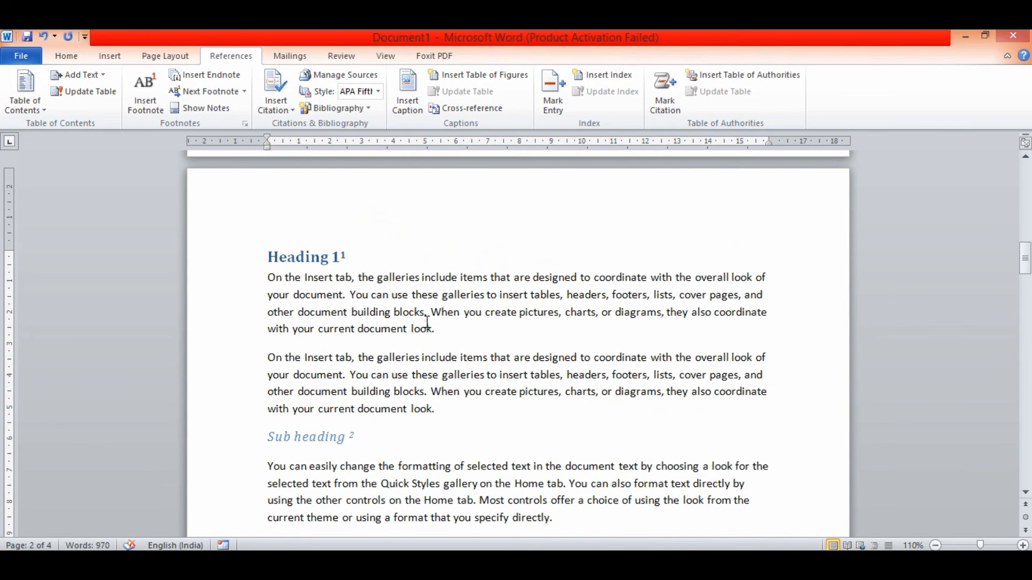
scroll(396, 325, up, 20)
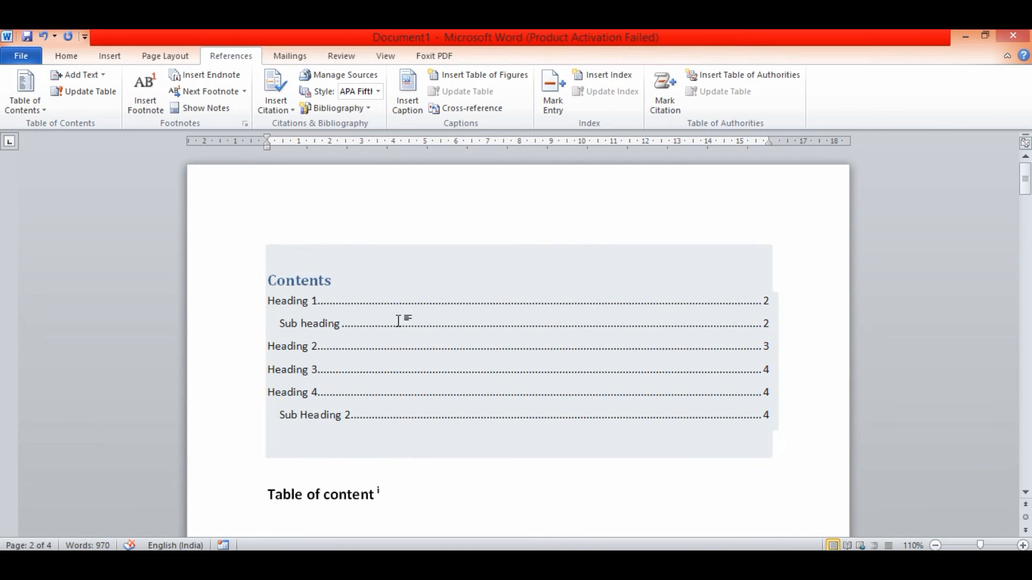
Compare the position of the footnotes at the foot of page 2 with that of the endnote at the end of the document
scroll(395, 330, down, 15)
click(401, 445)
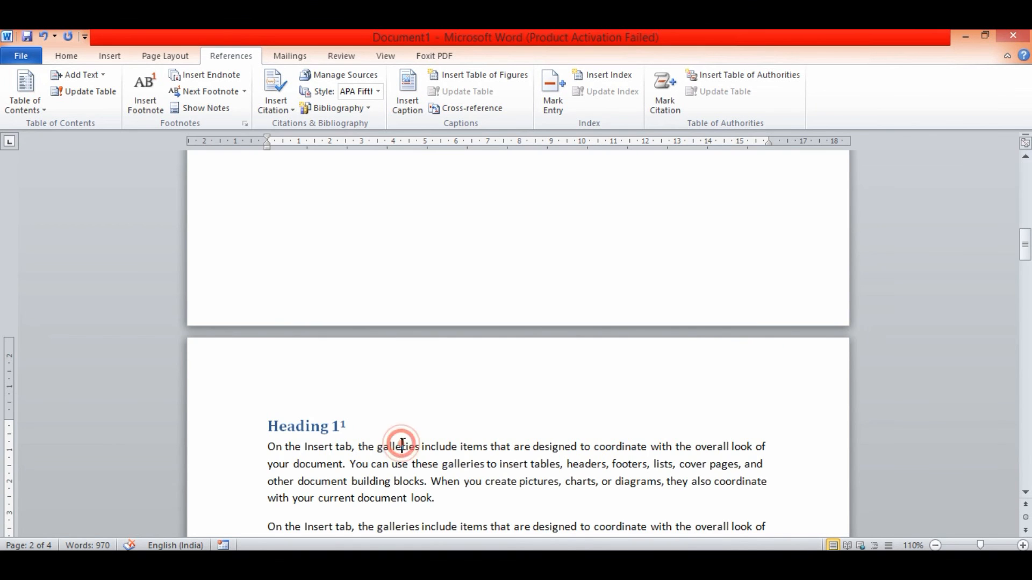
scroll(402, 445, down, 9)
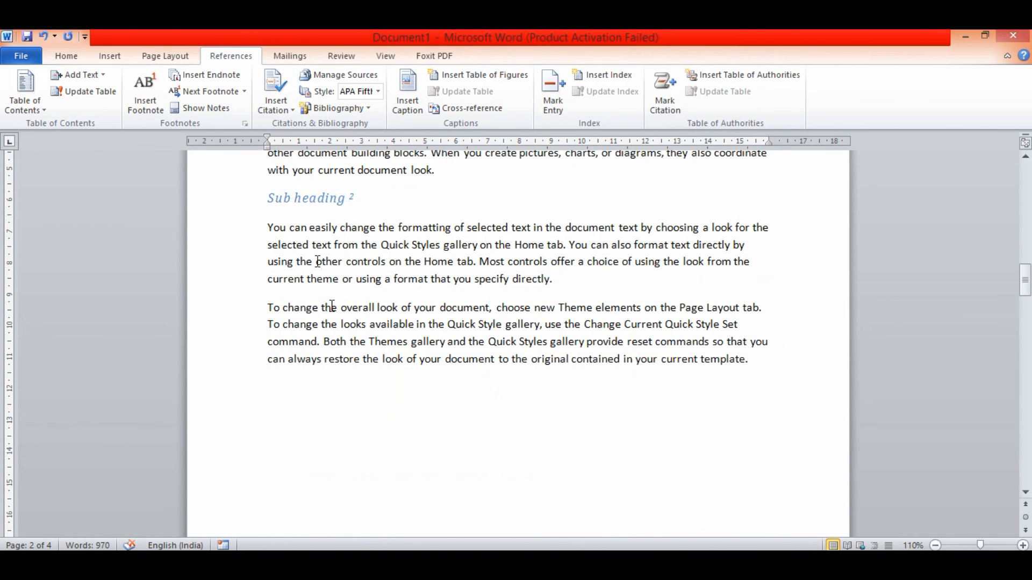
drag(224, 207, 223, 285)
drag(400, 348, 424, 359)
scroll(424, 359, down, 11)
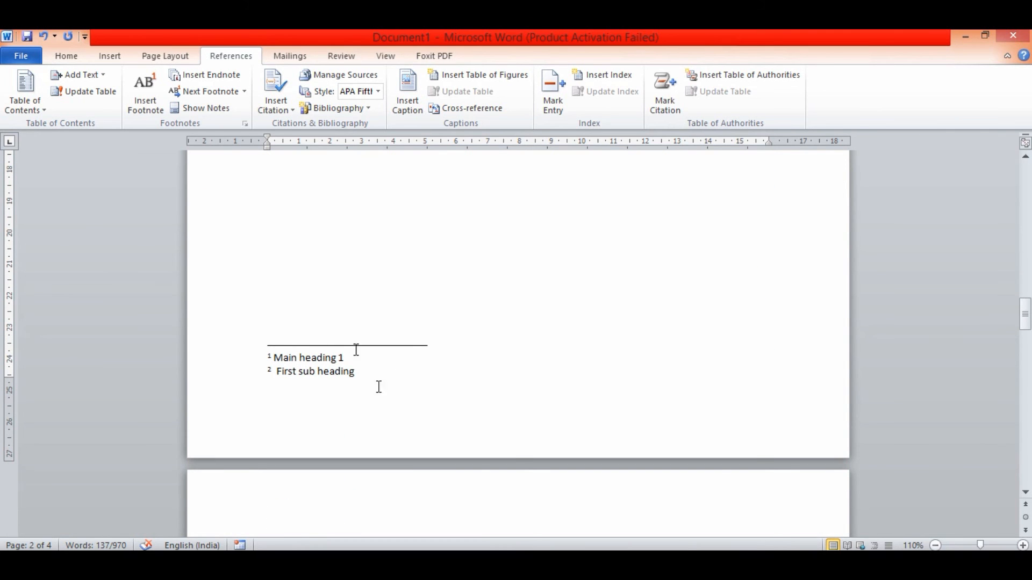
scroll(380, 336, down, 15)
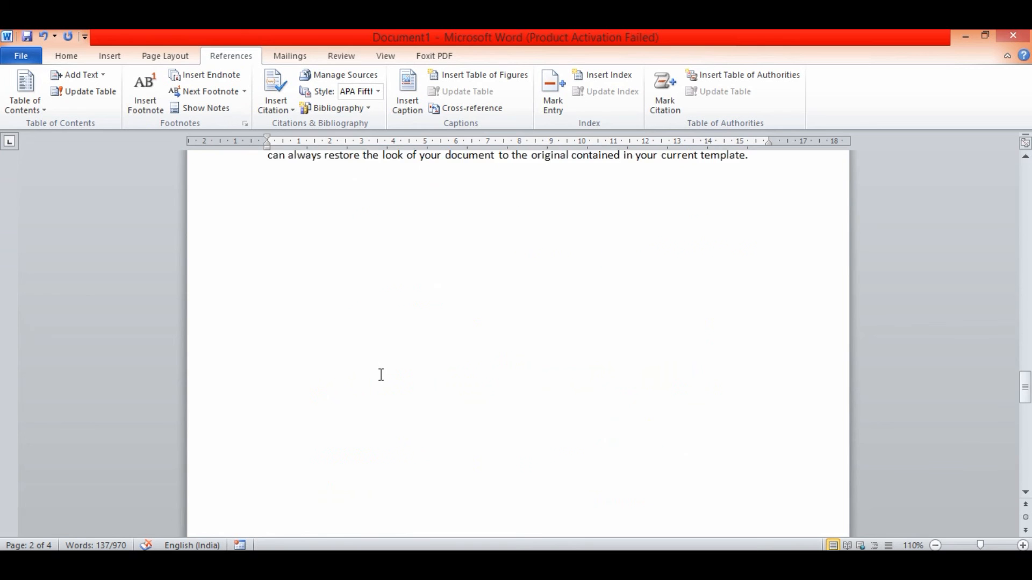
scroll(379, 372, down, 10)
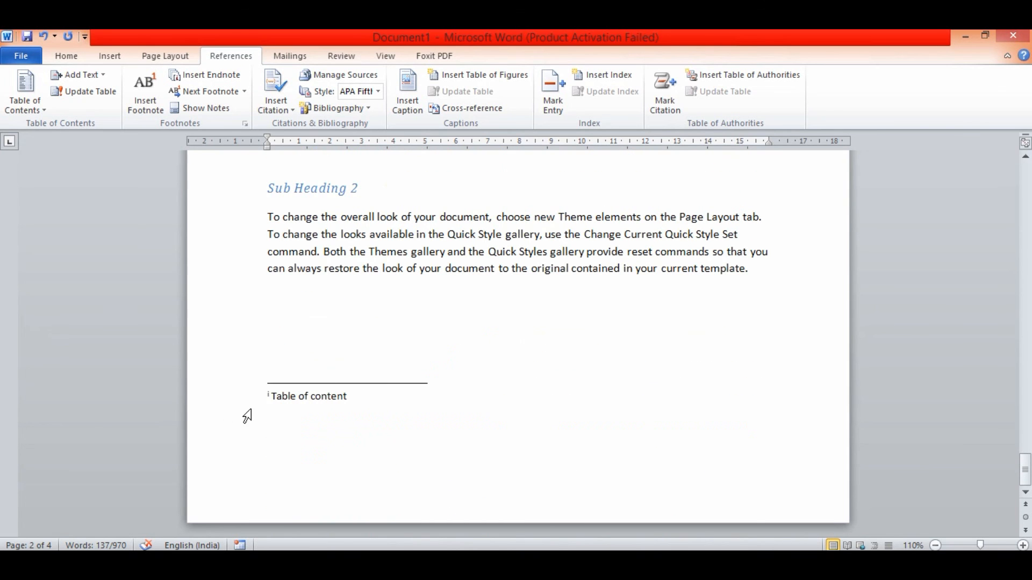
mouse_move(274, 404)
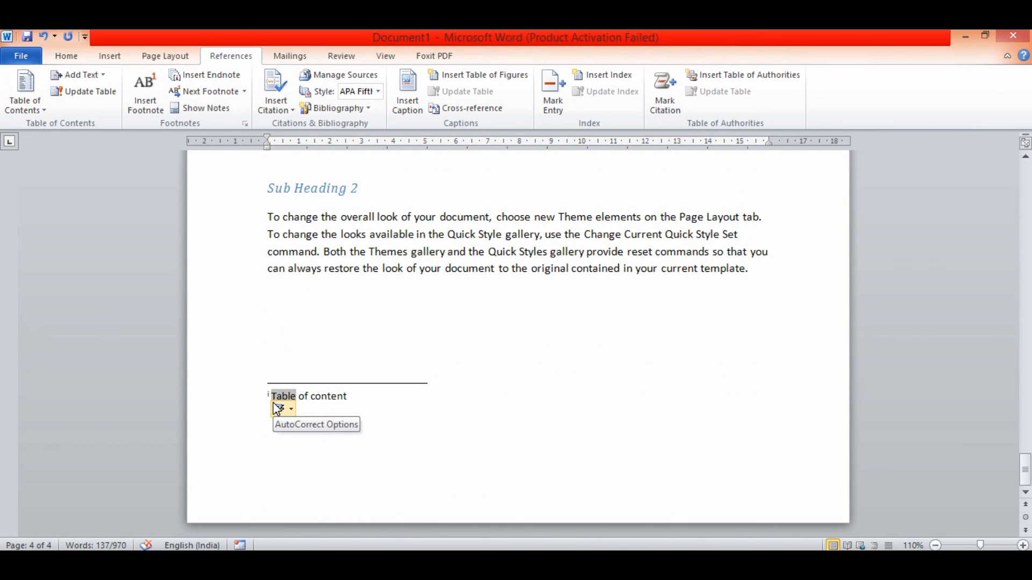
Look back through the pages from the endnote on page 4 to its reference mark on the "Table of content" line
scroll(446, 396, up, 20)
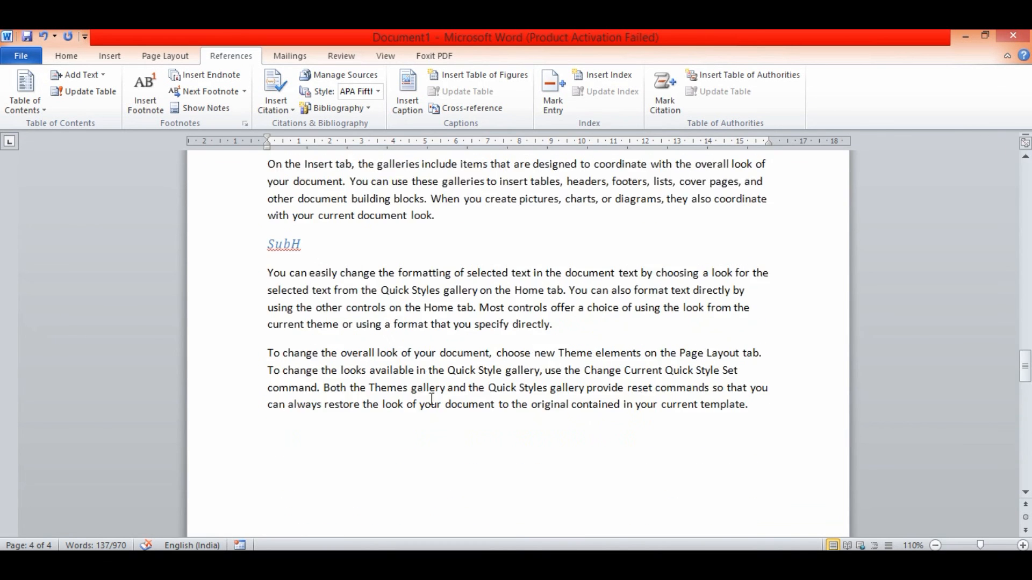
scroll(428, 398, up, 5)
scroll(429, 398, down, 5)
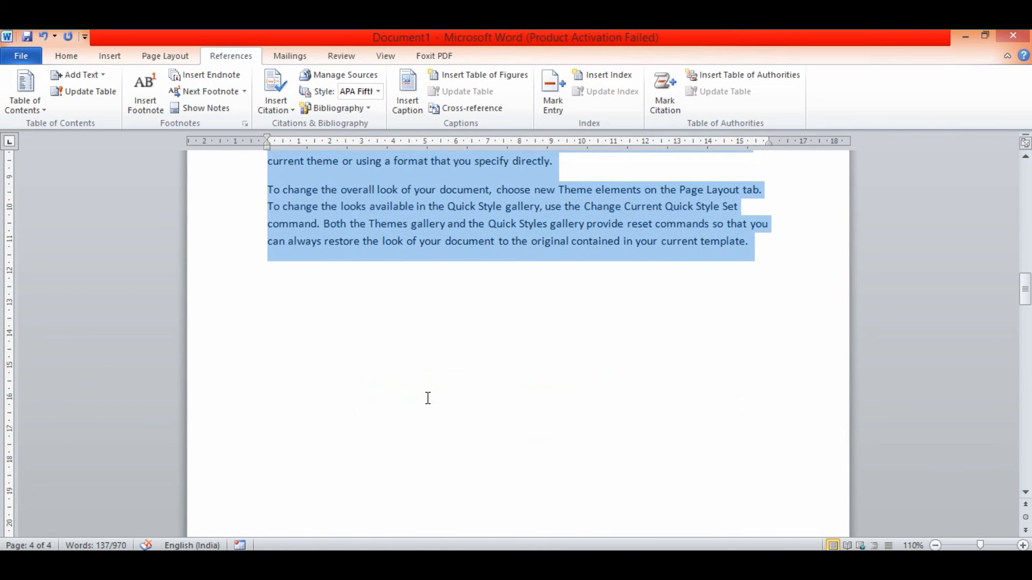
scroll(428, 398, down, 10)
scroll(421, 408, up, 20)
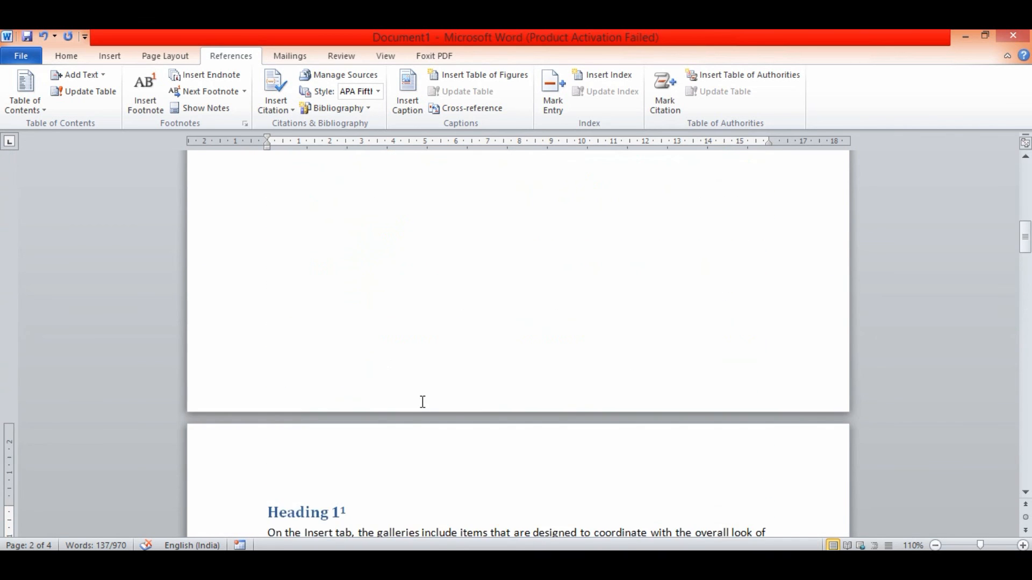
scroll(318, 270, up, 5)
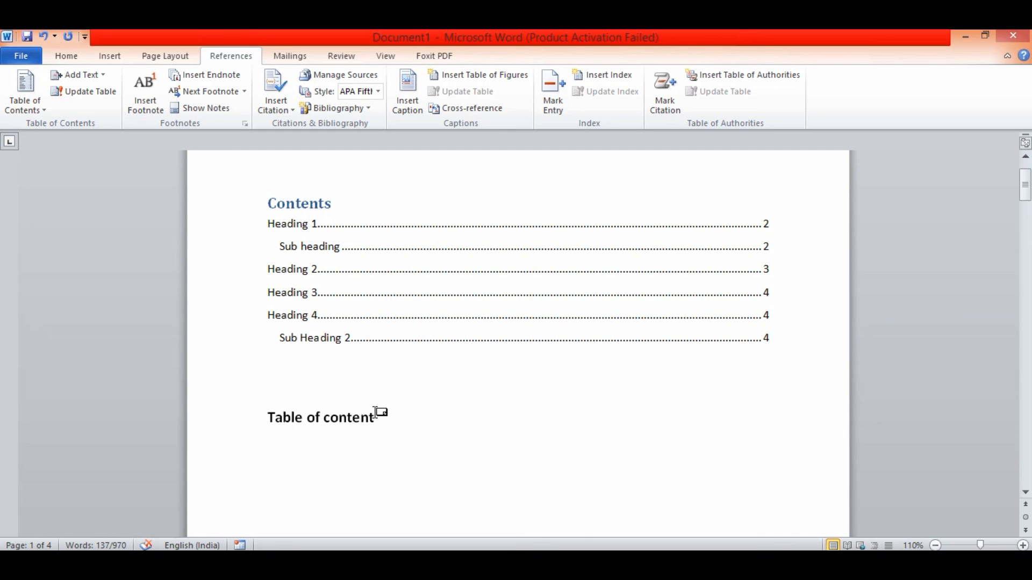
Insert an endnote after "Heading 2" on page 3, with the note text "Heading 2"
scroll(385, 417, down, 15)
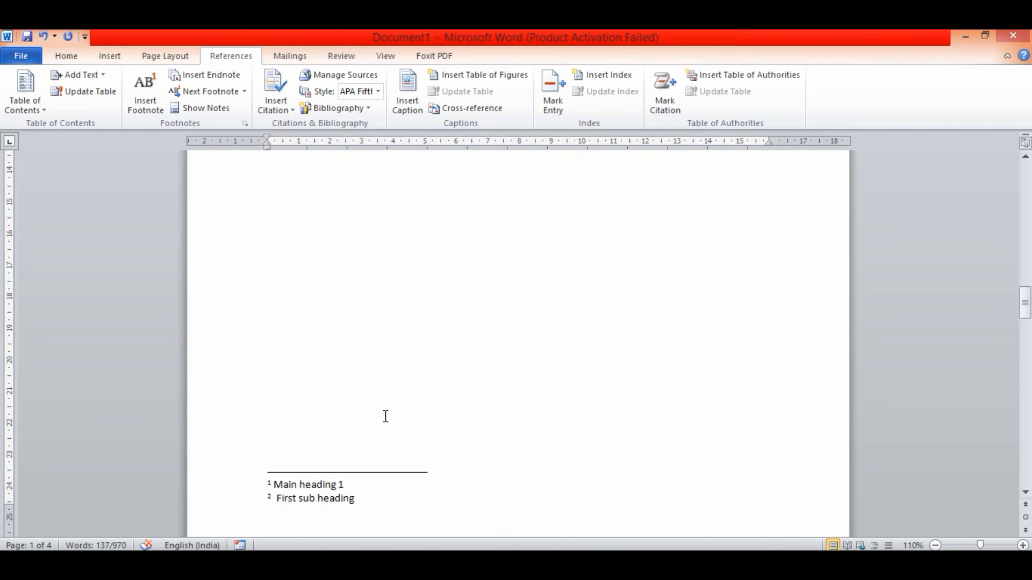
scroll(385, 417, down, 8)
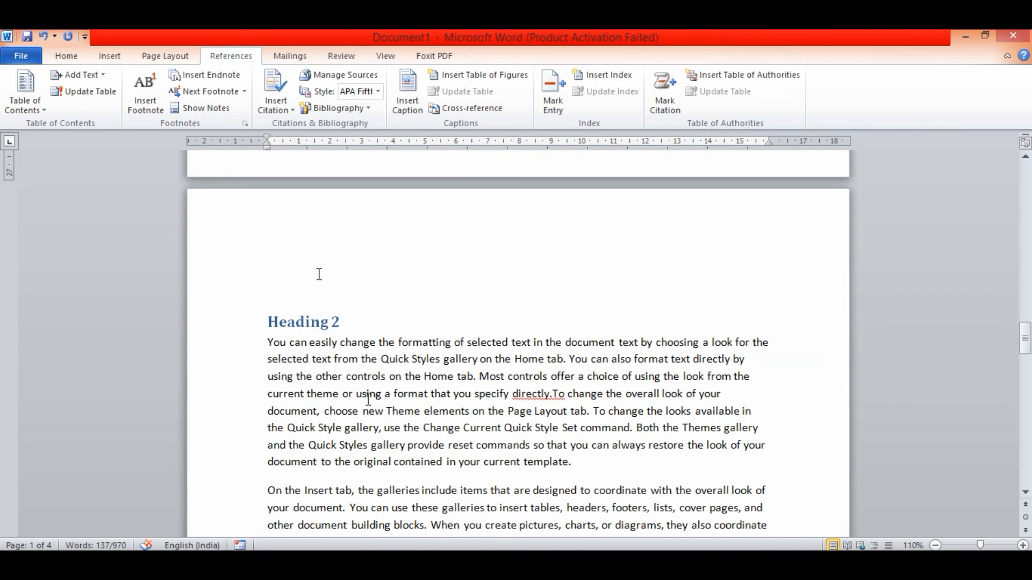
click(359, 320)
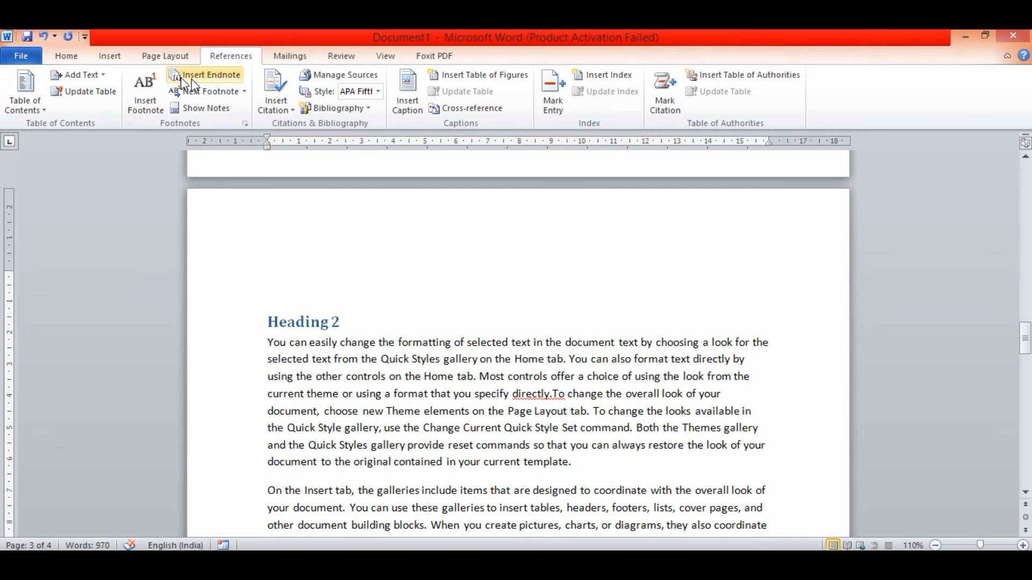
click(210, 79)
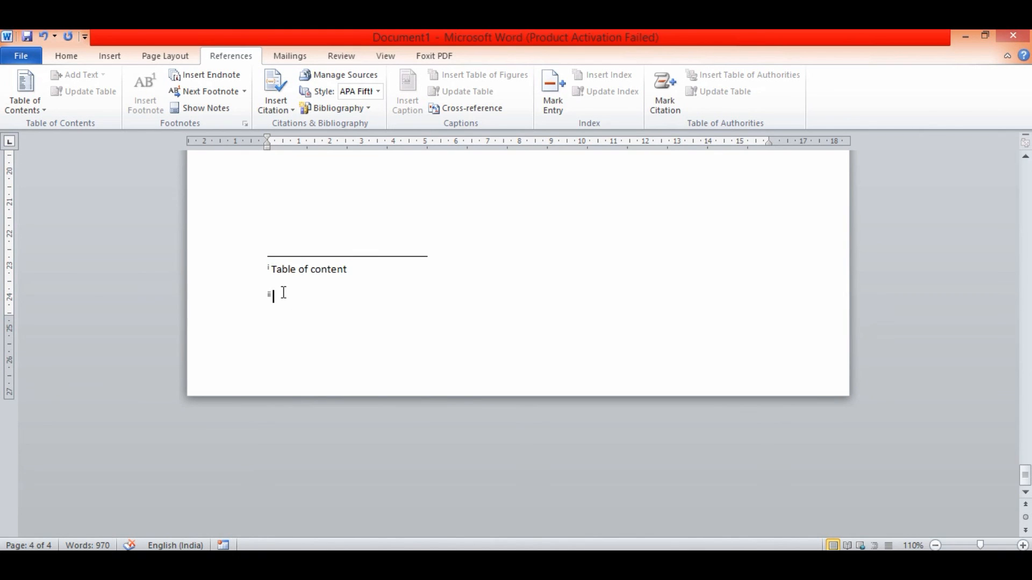
text(heading 2)
Follow endnote ii back to its mark at "Heading 2", and review both endnotes at the end of the document
double_click(269, 297)
triple_click(274, 302)
click(389, 320)
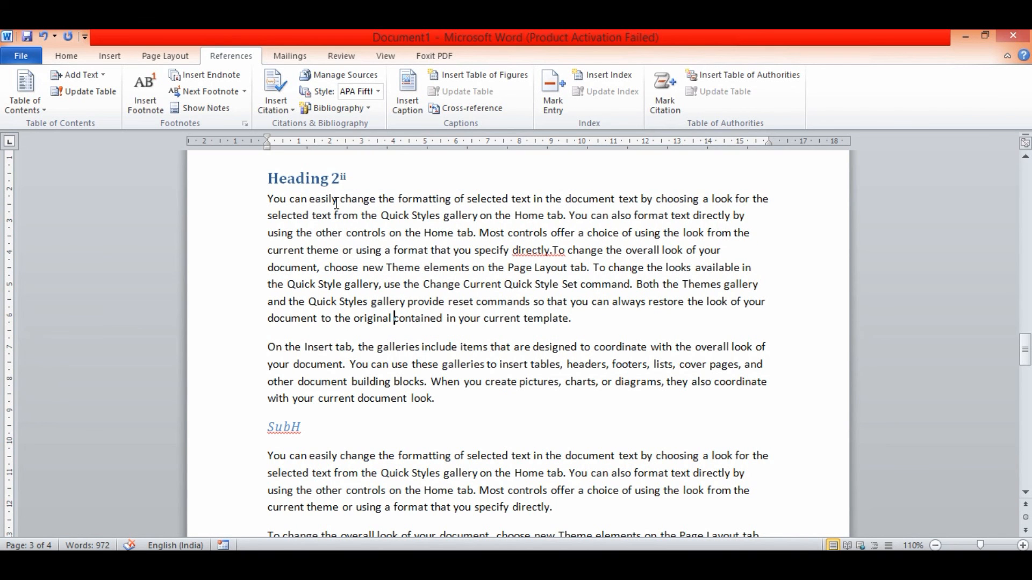
scroll(336, 204, down, 20)
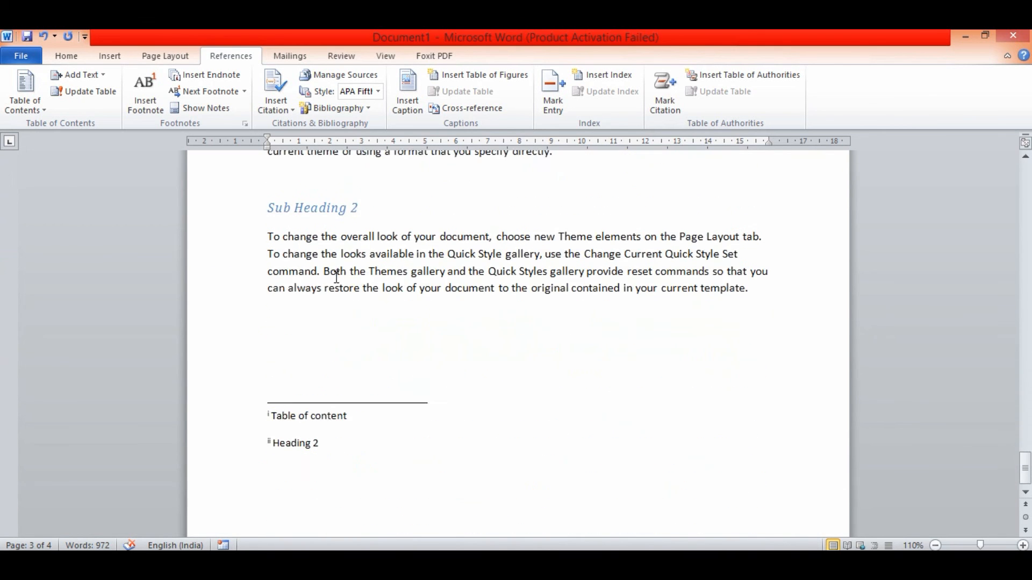
Follow endnote ii to its mark after "Heading 2", preview its note text, and look back to the "Table of content" line
double_click(269, 423)
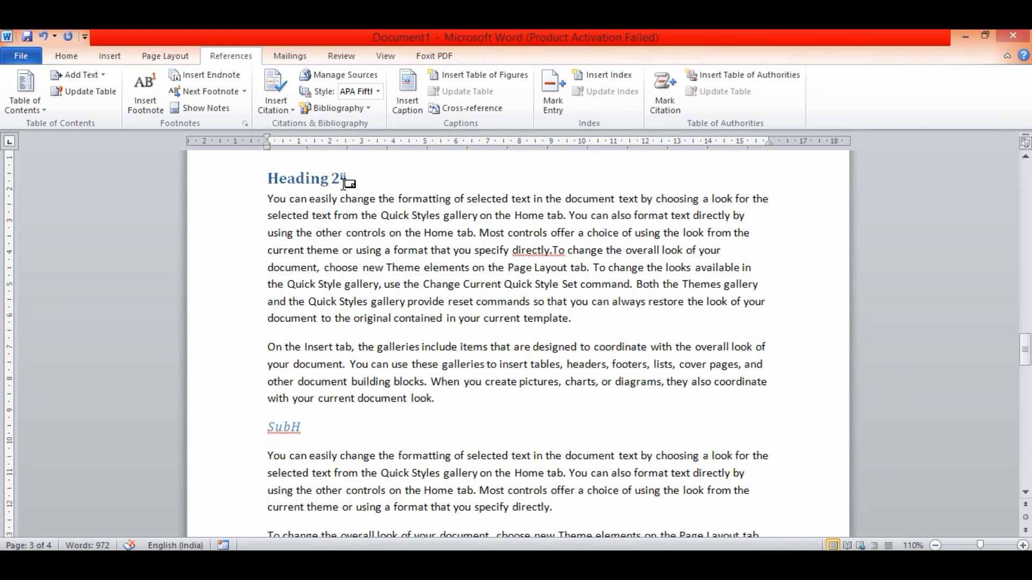
mouse_move(346, 178)
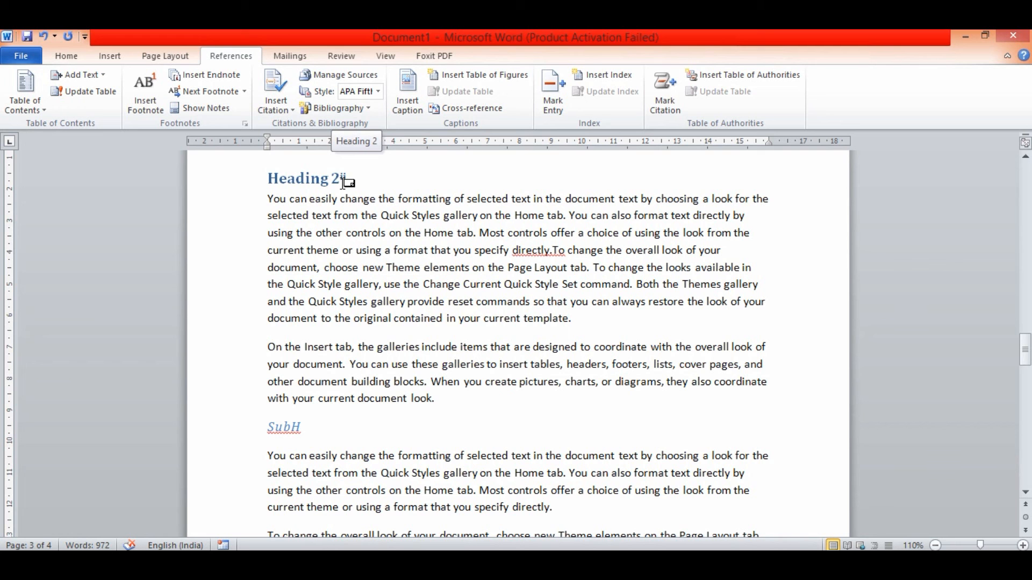
scroll(376, 237, up, 6)
scroll(376, 237, up, 20)
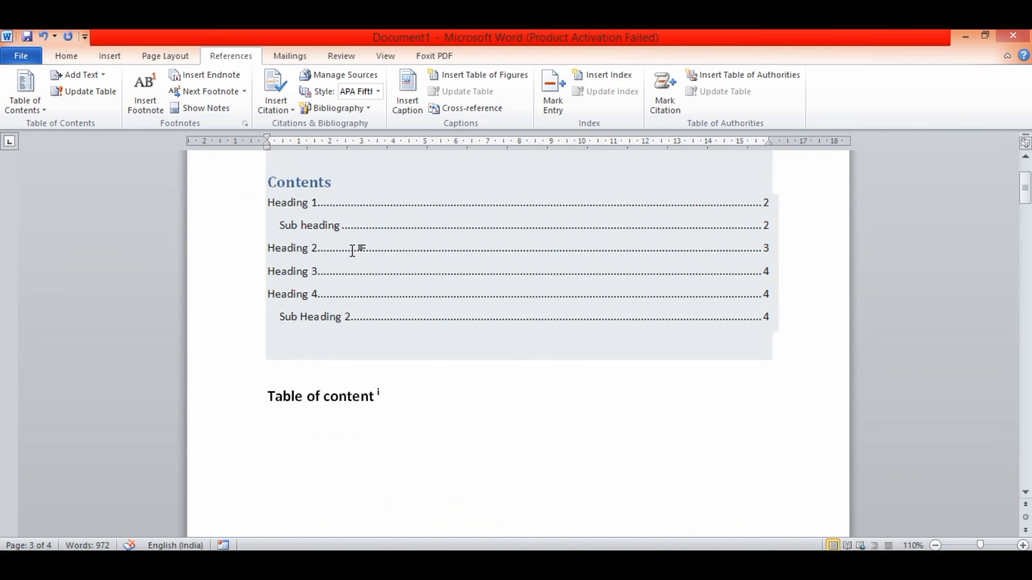
scroll(352, 252, down, 8)
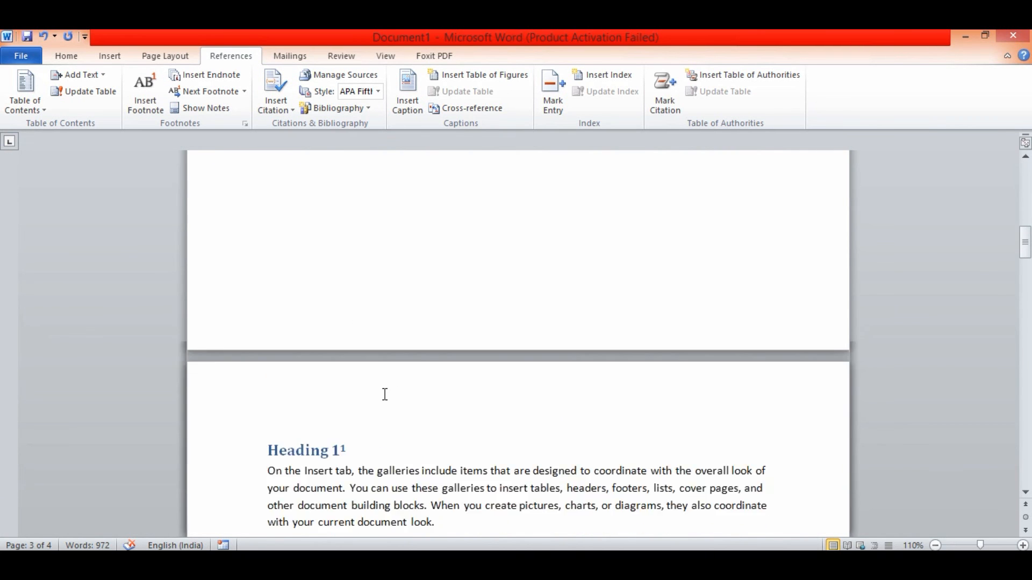
Preview the note text of the footnote mark at "Heading 1" on page 2, and revisit the mark on the "Table of content" line
scroll(384, 394, down, 1)
click(357, 410)
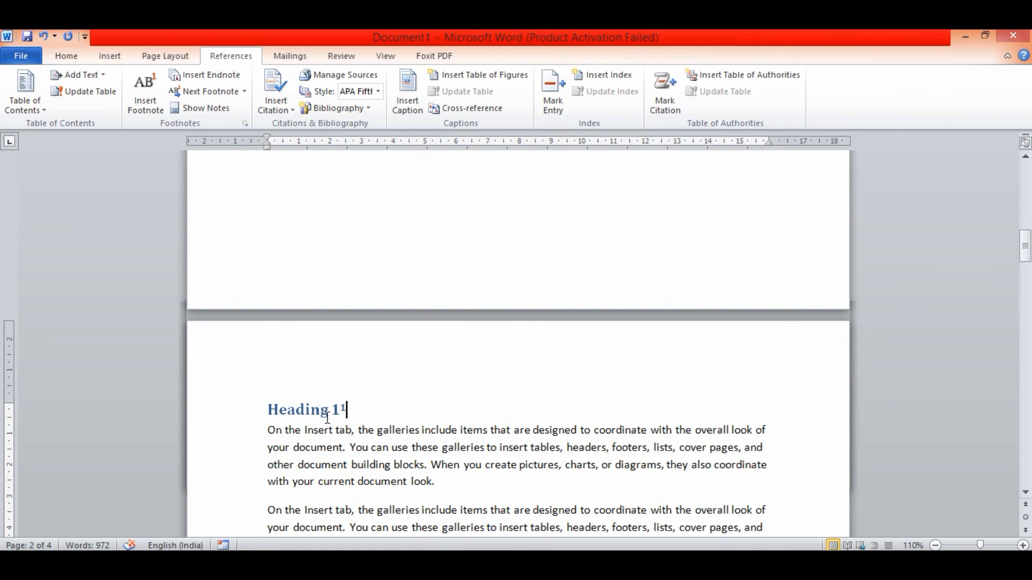
mouse_move(346, 411)
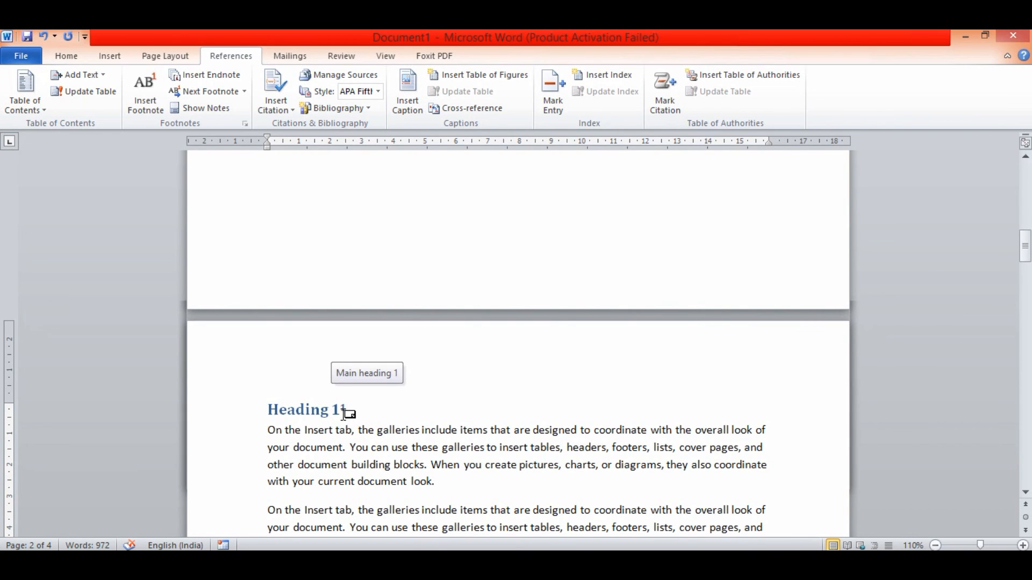
scroll(347, 411, up, 10)
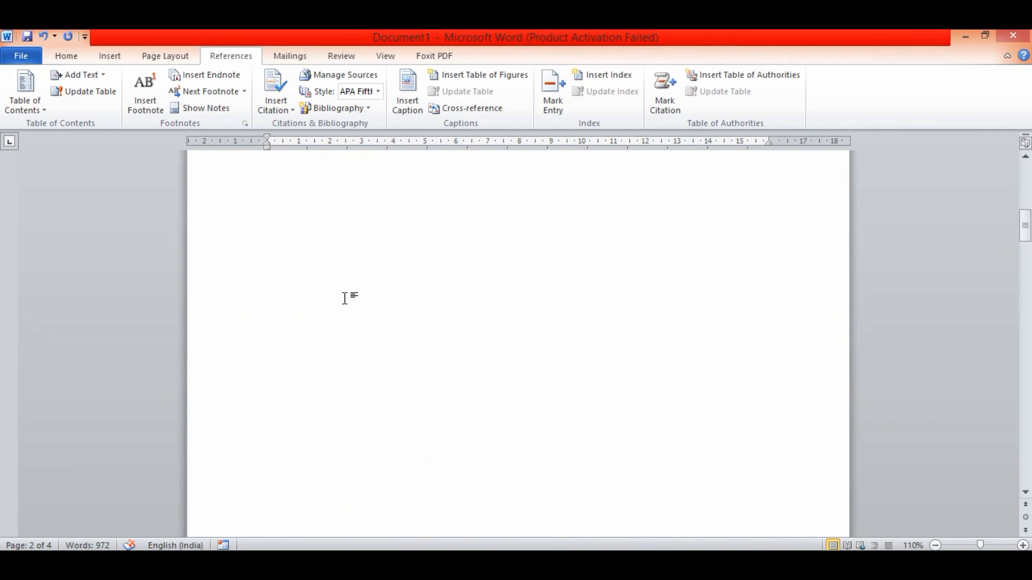
click(380, 184)
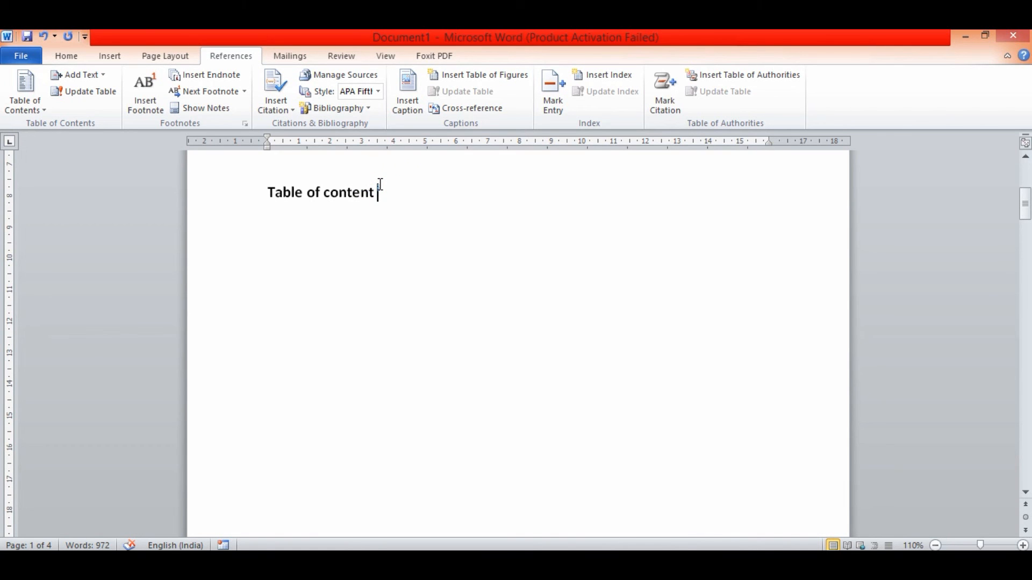
scroll(392, 271, down, 3)
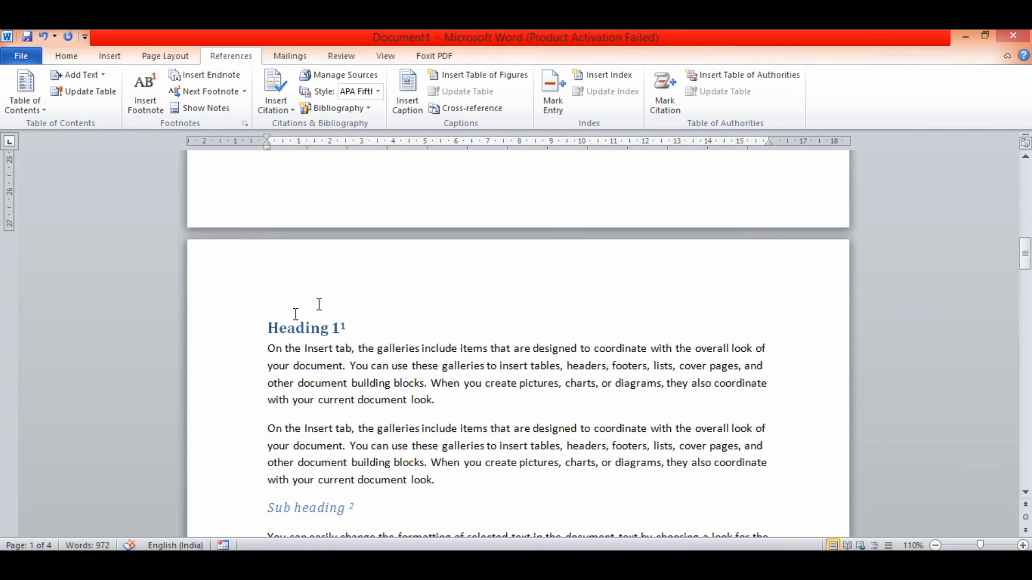
mouse_move(346, 326)
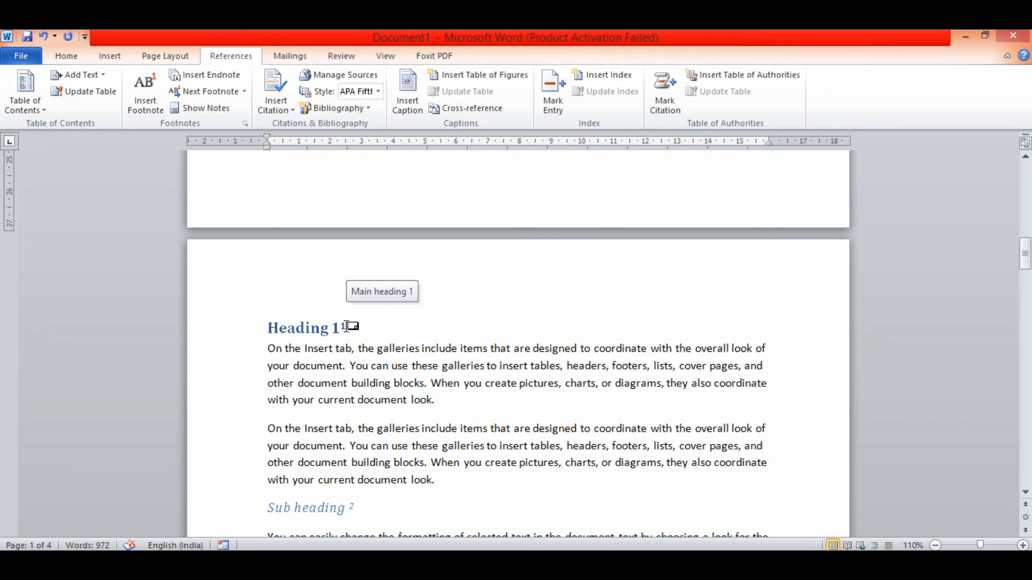
Go to the previous footnote from the end of "Heading 1", then advance to the next footnote at "Sub heading" and preview its note
click(354, 323)
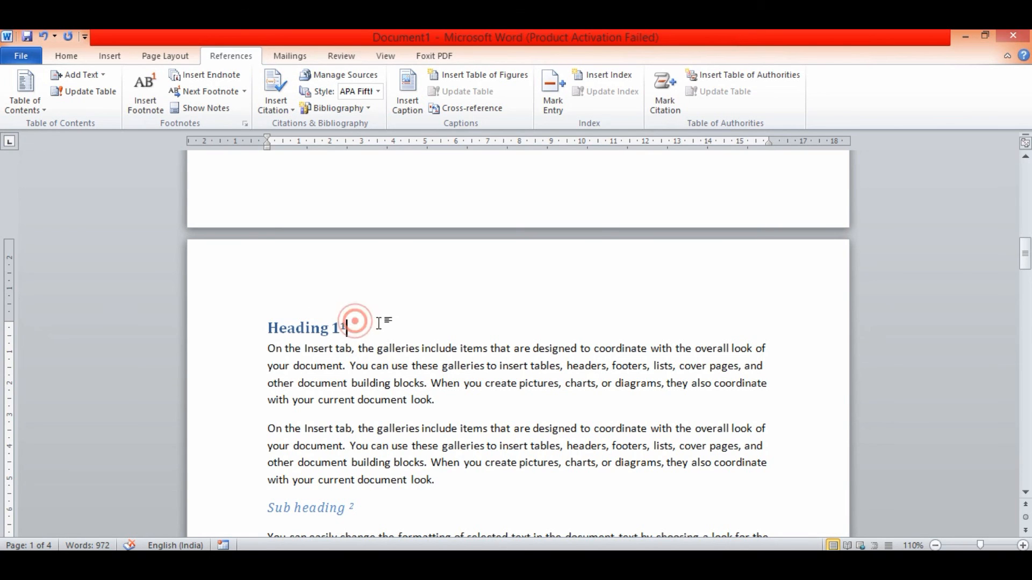
click(244, 96)
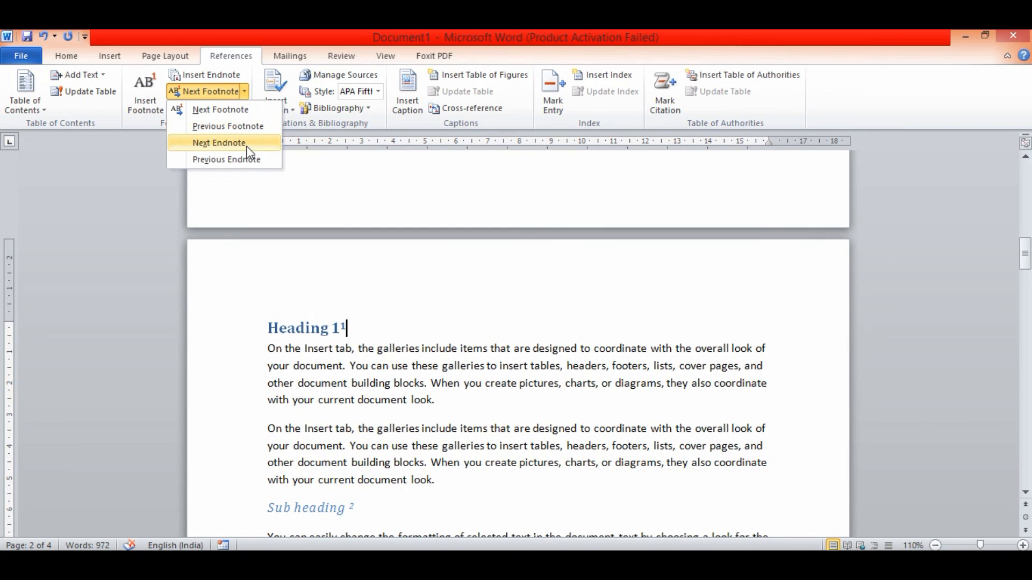
click(234, 126)
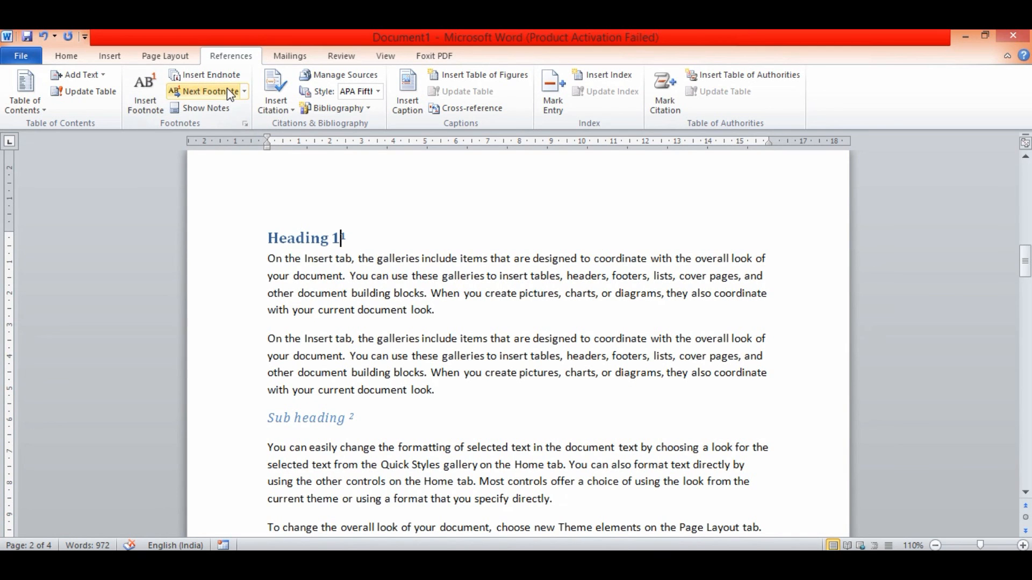
click(244, 91)
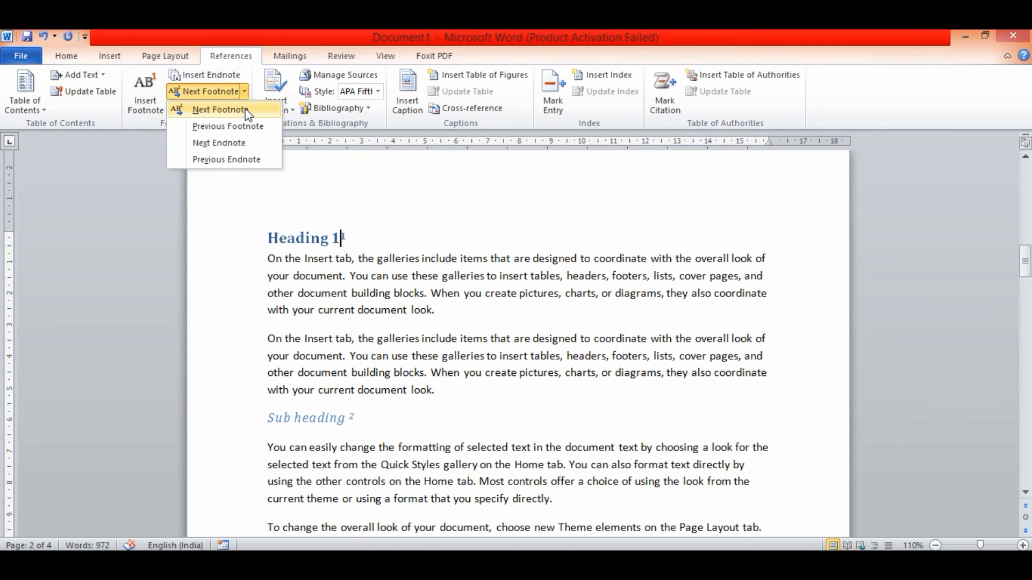
click(245, 109)
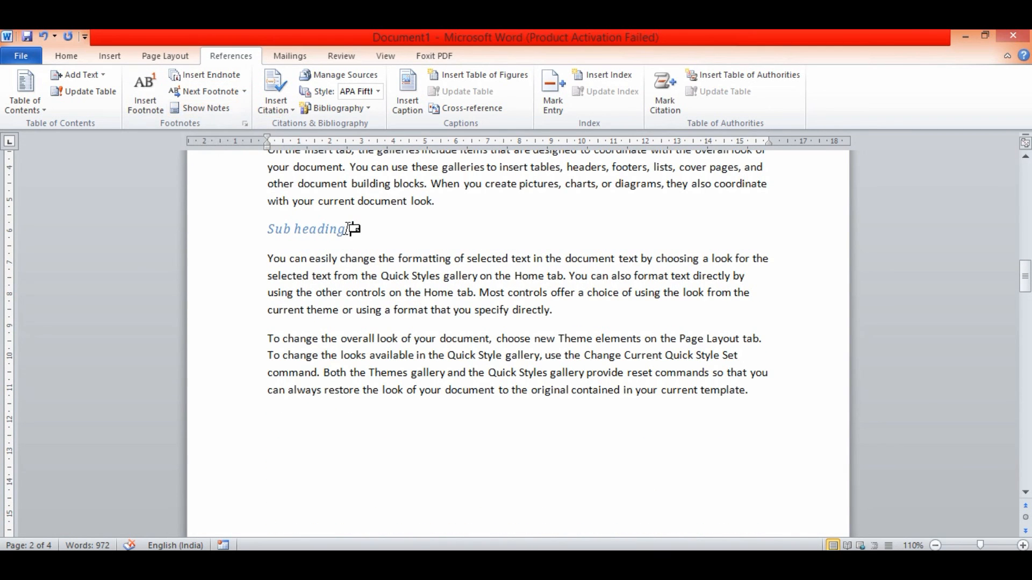
mouse_move(354, 230)
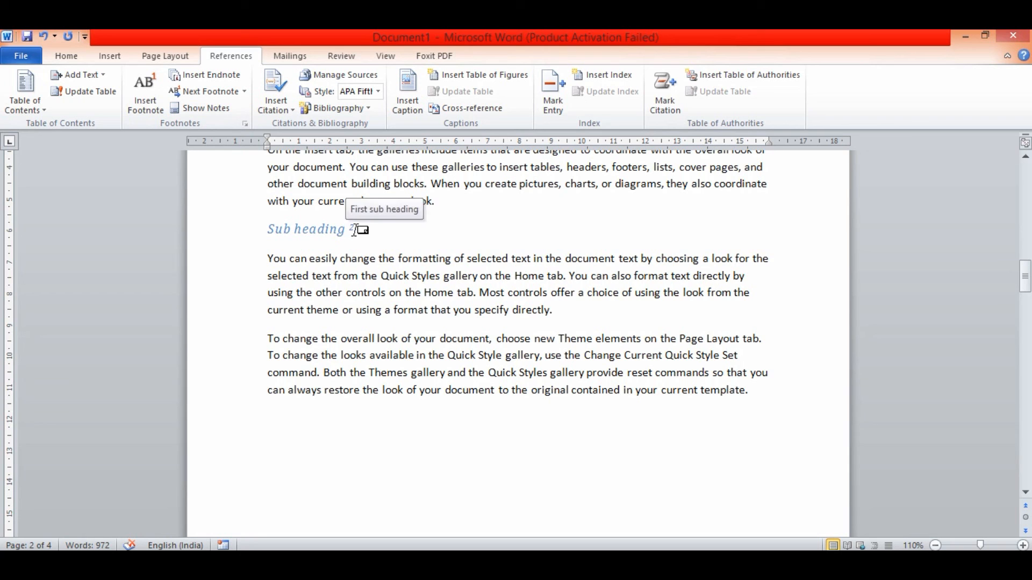
click(244, 91)
click(242, 110)
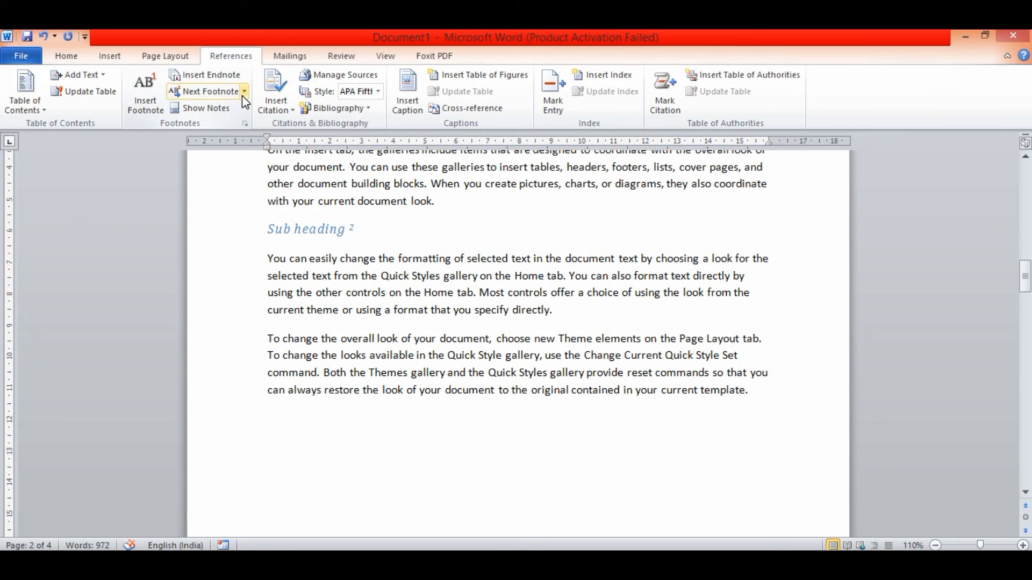
Go to the next endnote mark at "Heading 2", then return to the previous endnote mark on the "Table of content" line
click(243, 94)
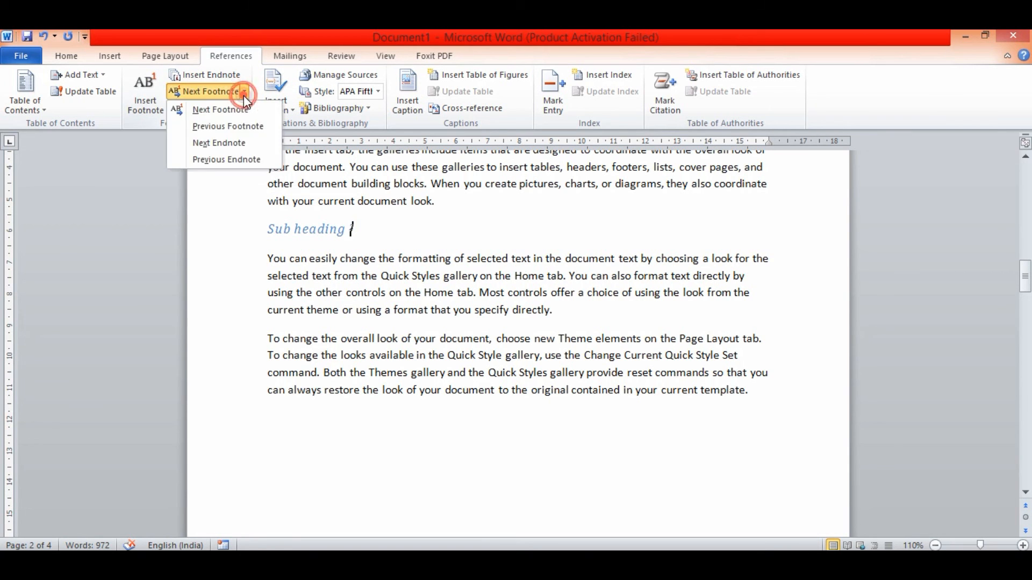
click(227, 142)
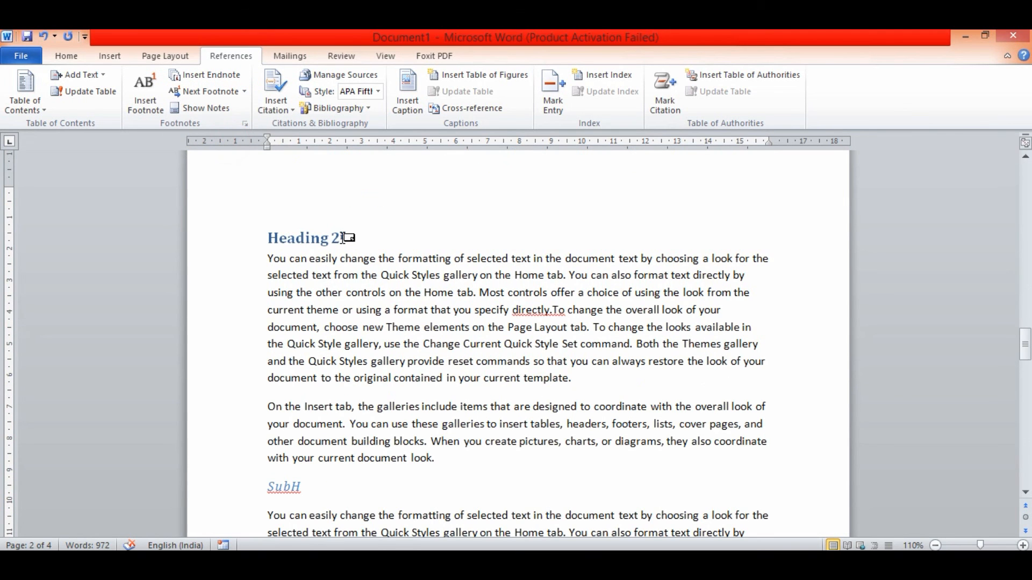
mouse_move(343, 238)
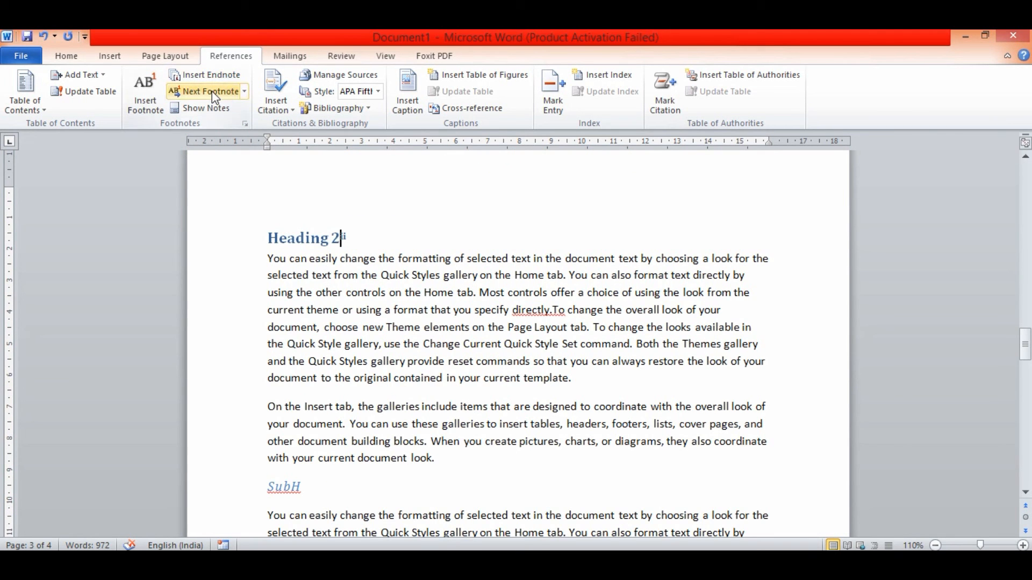
click(243, 91)
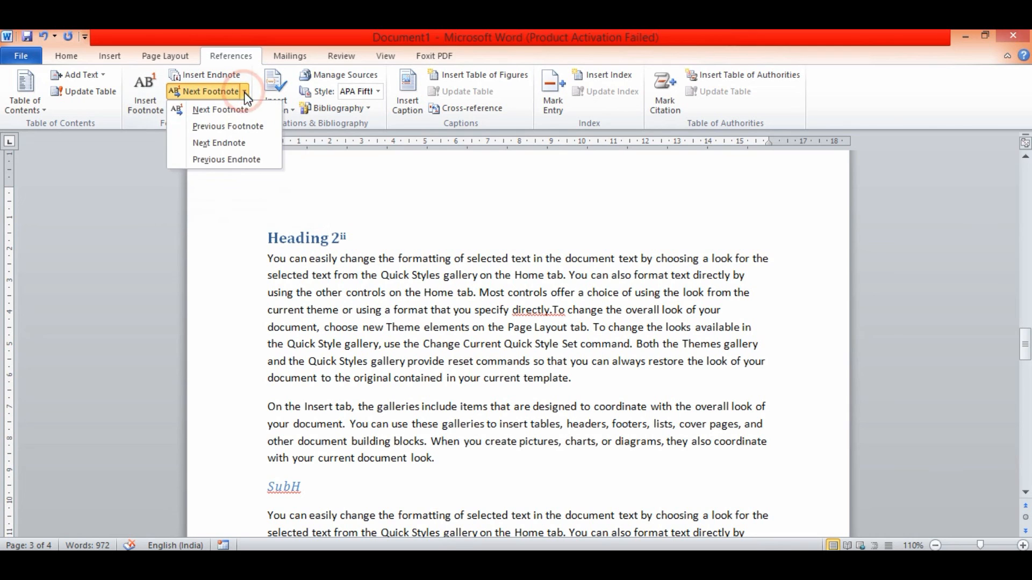
click(225, 144)
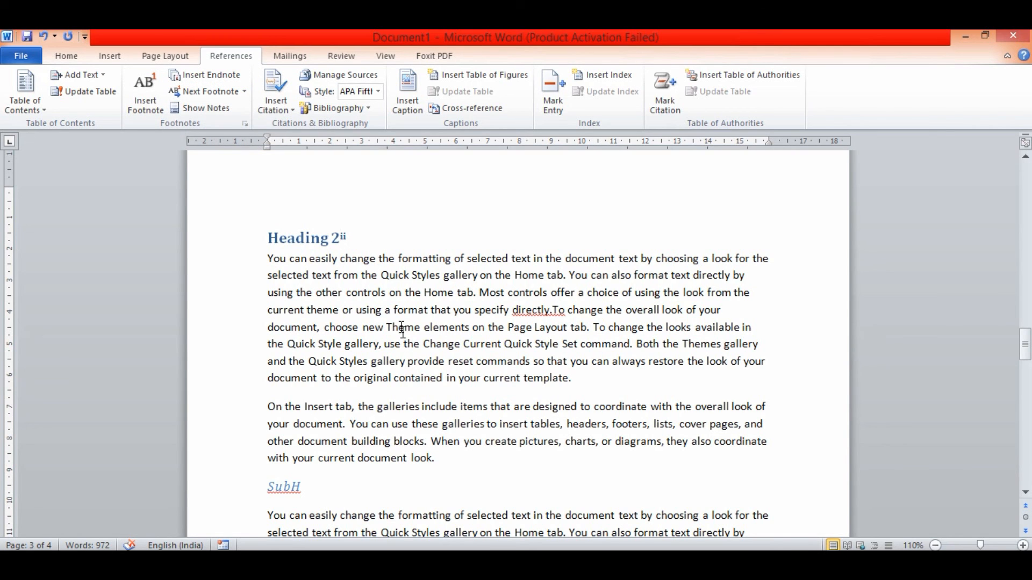
click(246, 92)
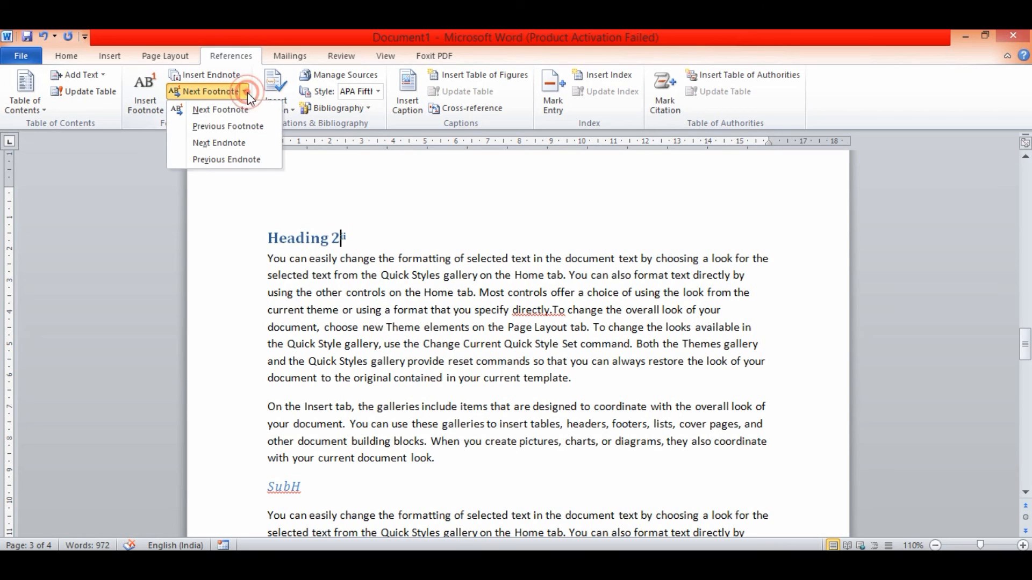
click(227, 159)
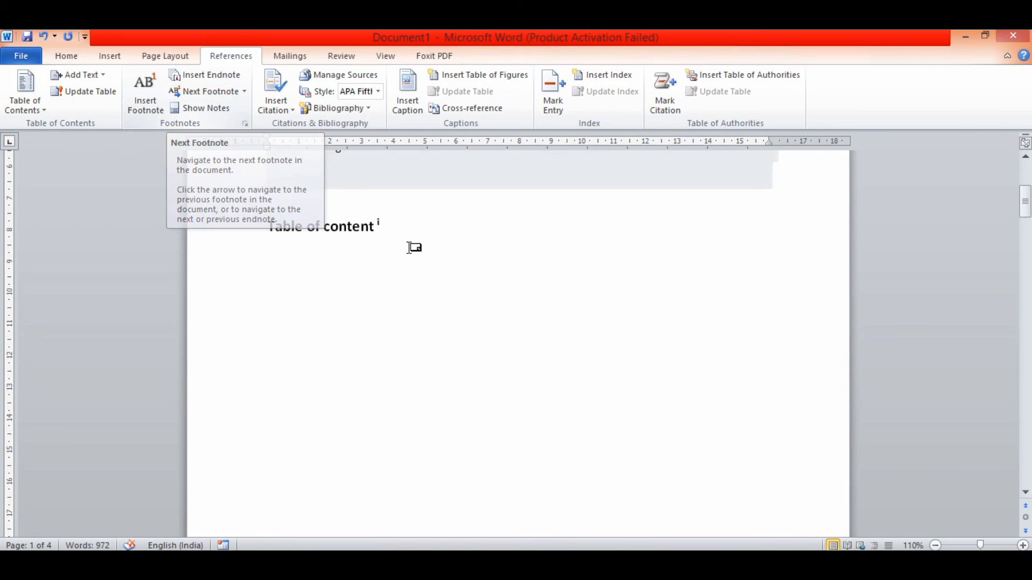
Use Show Notes from the "Table of content" line to view the footnote area, and review the notes at the foot of page 2
click(449, 261)
click(209, 112)
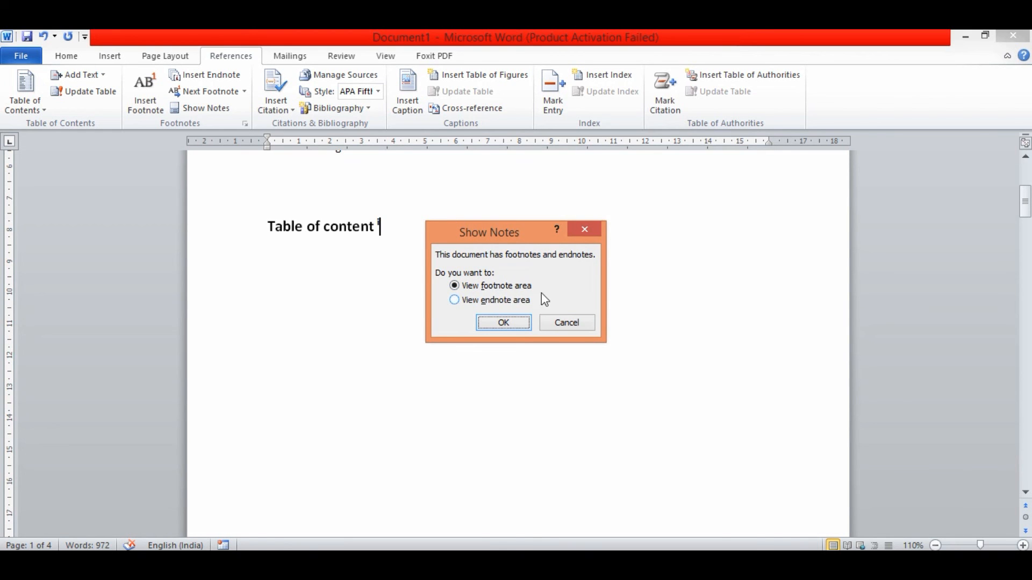
click(502, 323)
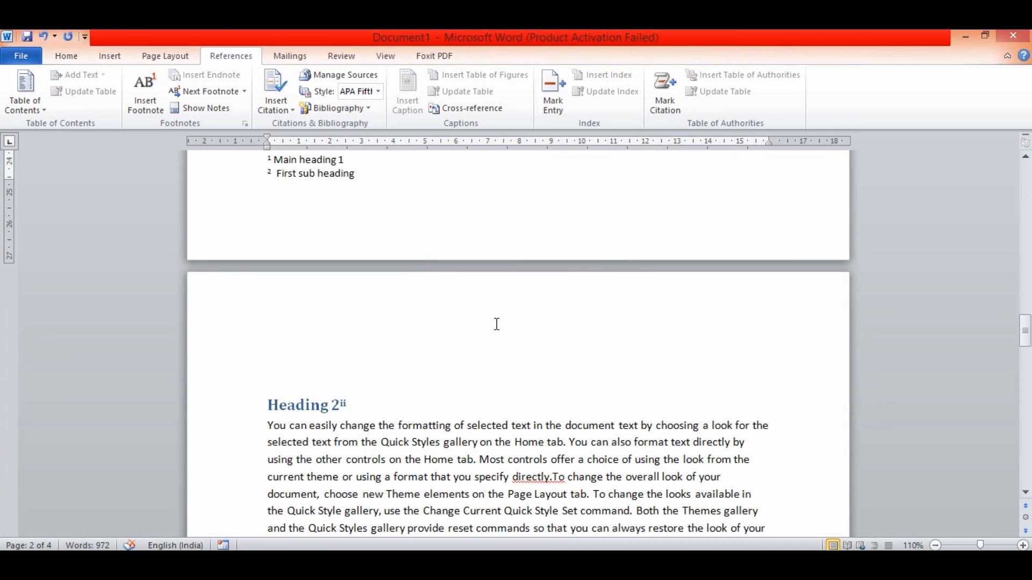
scroll(414, 316, up, 3)
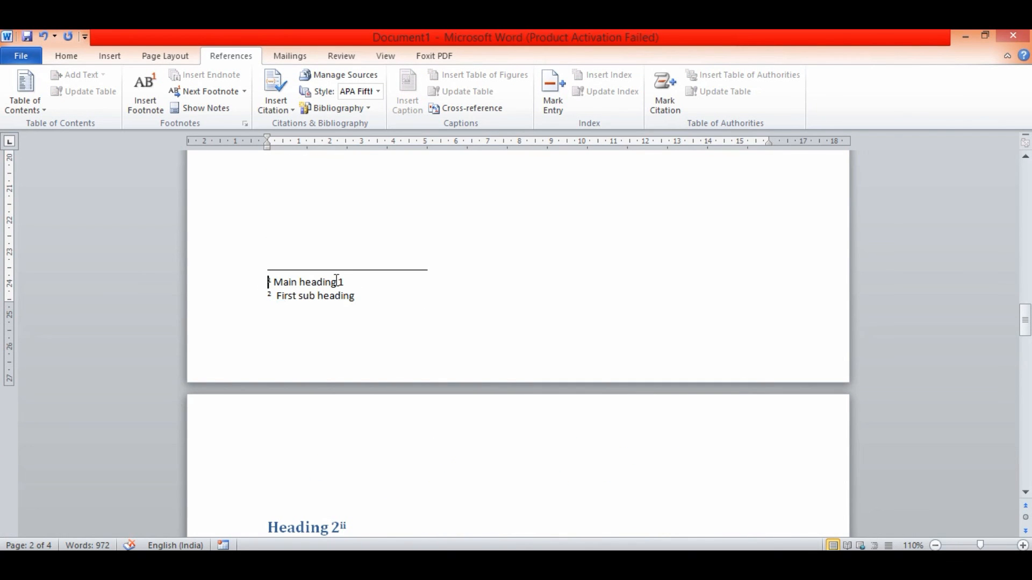
drag(242, 271, 258, 317)
Use Show Notes to view the endnote area, and review the endnotes at the end of the document
click(188, 108)
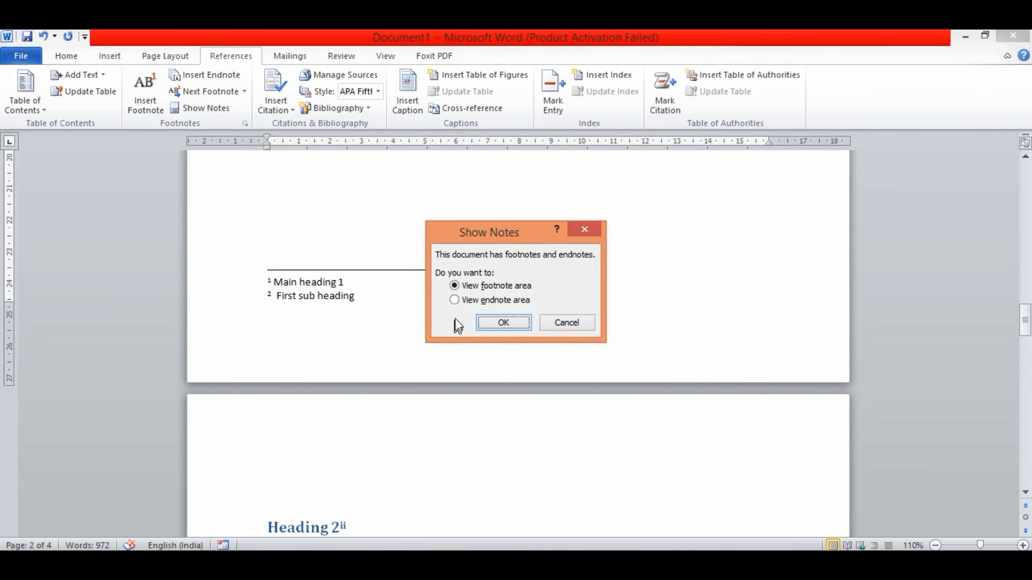
click(455, 300)
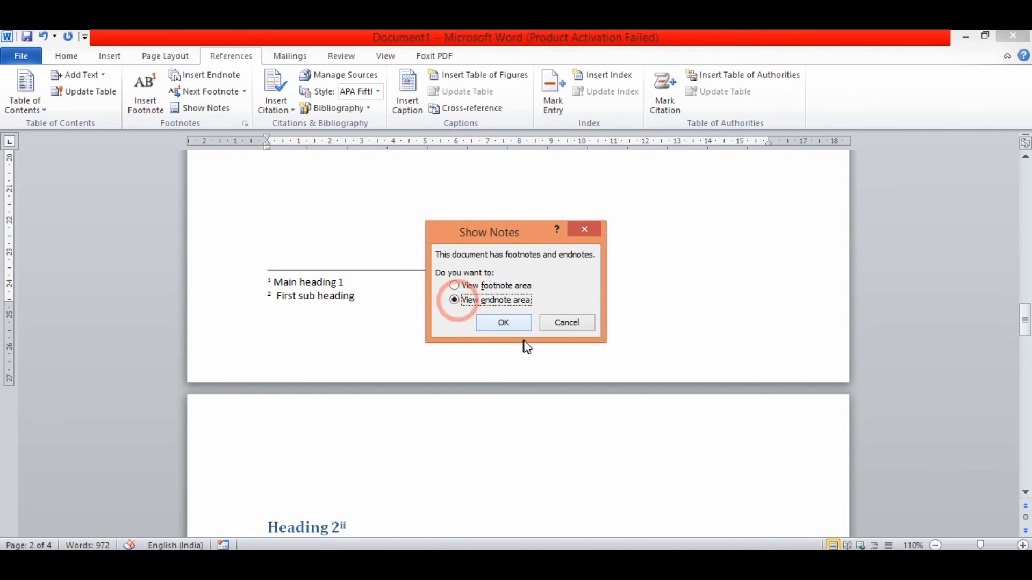
click(497, 321)
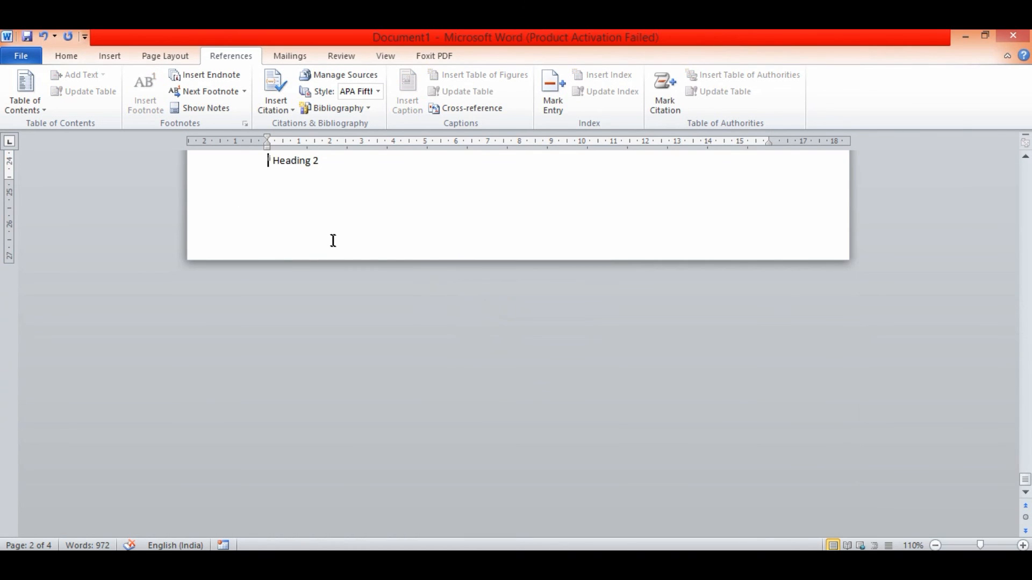
scroll(332, 239, up, 2)
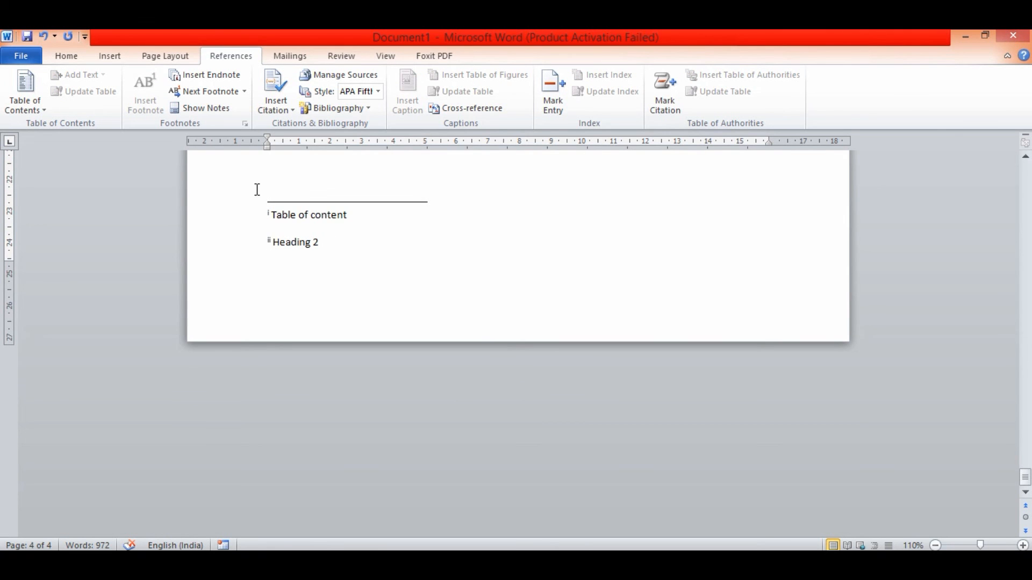
Return from the endnotes to the body text, view the footnote area again, and go back from it to the text on page 2
click(207, 108)
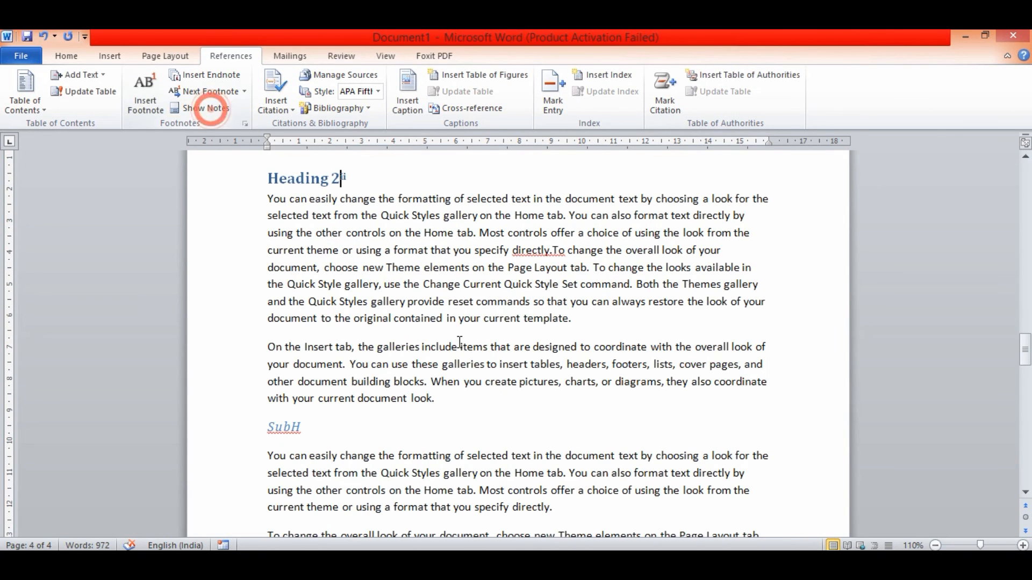
click(206, 108)
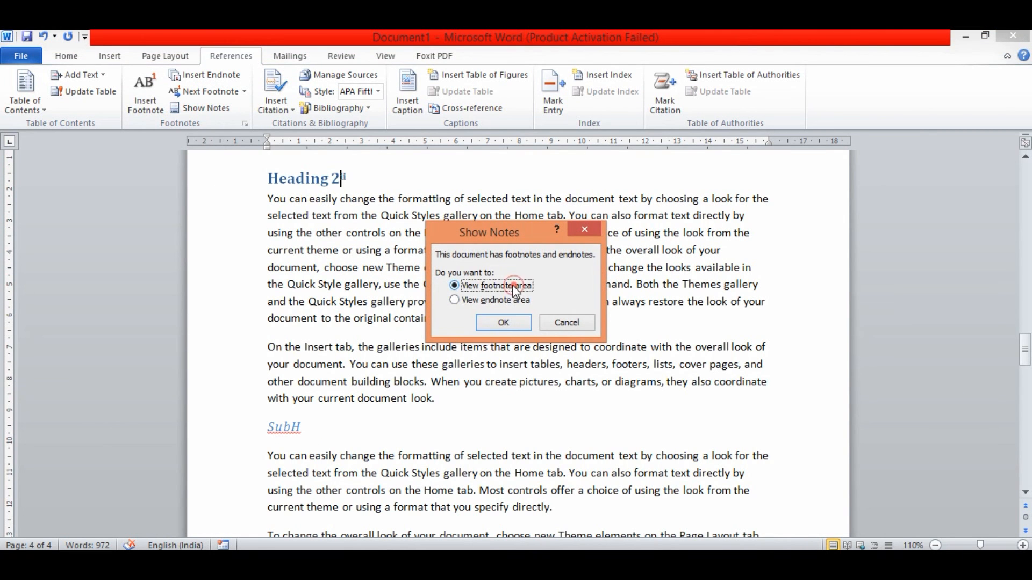
click(498, 323)
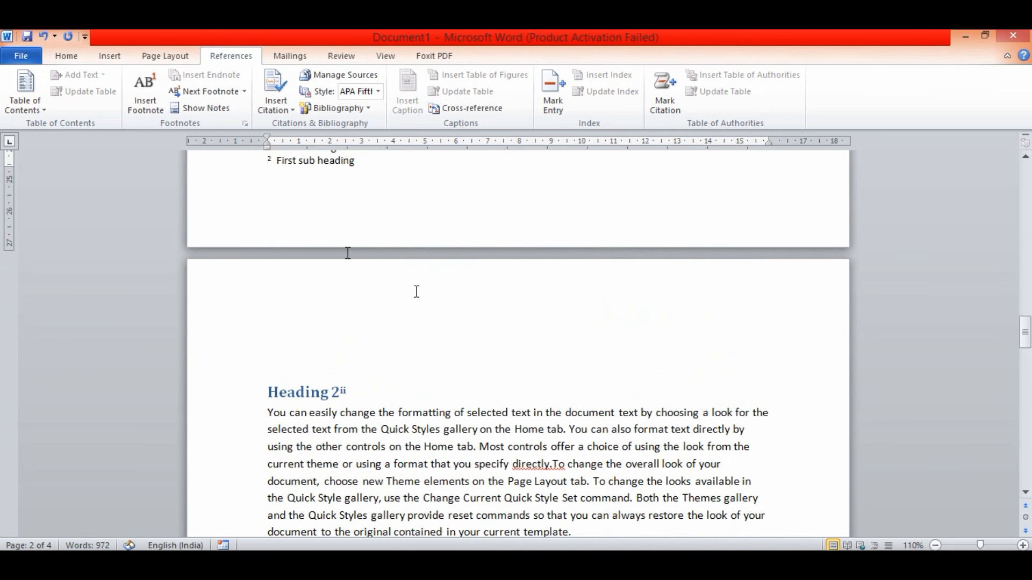
click(202, 109)
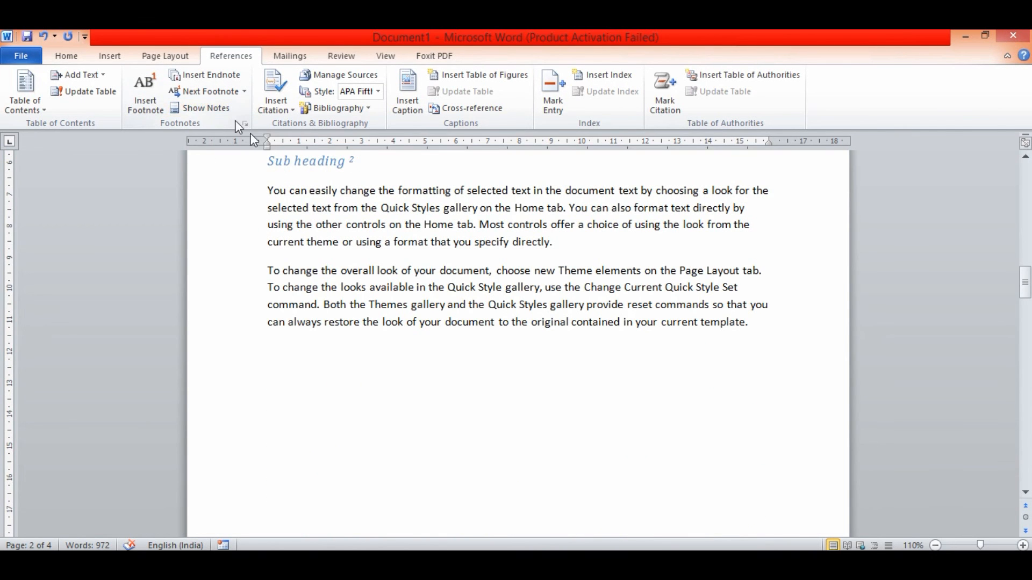
scroll(382, 268, up, 7)
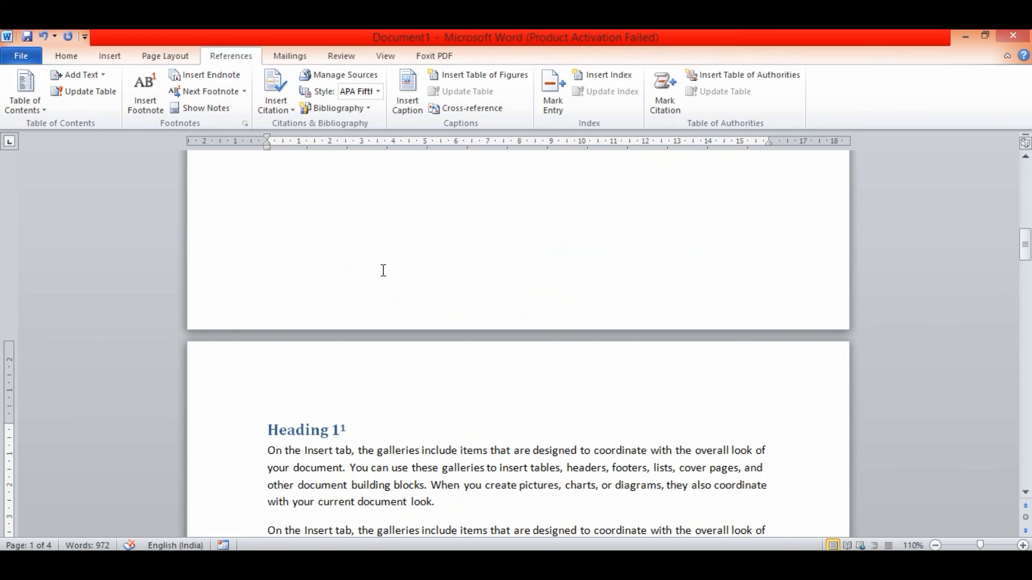